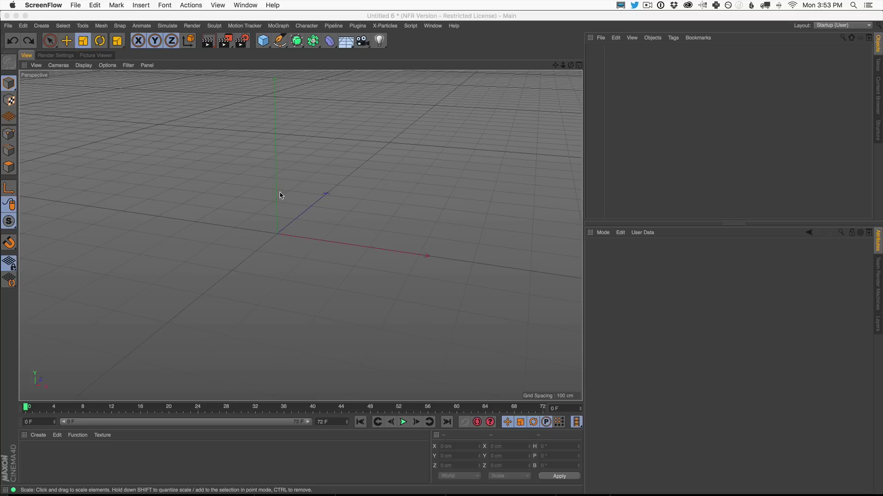
Step: Add a Text spline and change its text to NICK
{"action": "left_click", "coordinate": [281, 42]}
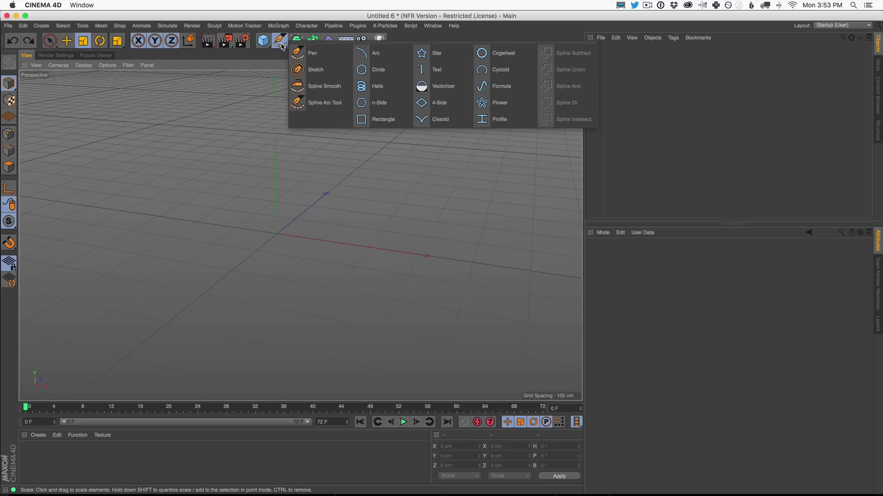
{"action": "left_click", "coordinate": [438, 74]}
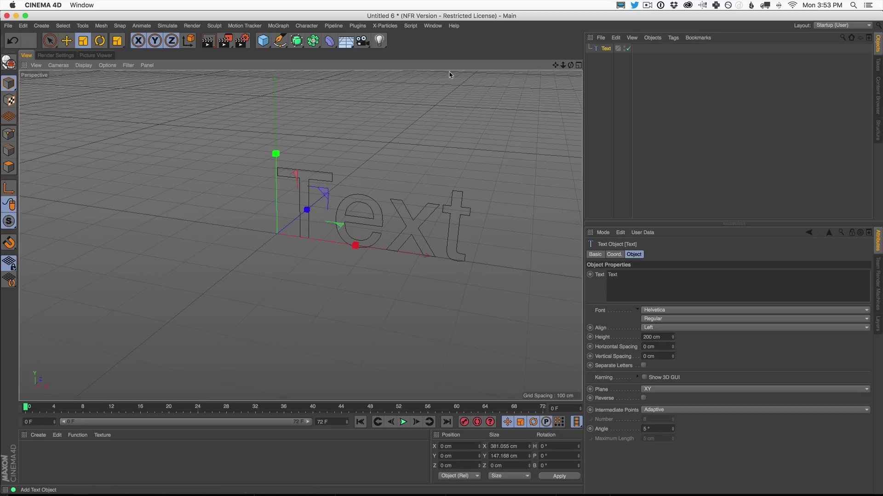
{"action": "left_click_drag", "start_coordinate": [385, 237], "coordinate": [238, 215], "text": "alt"}
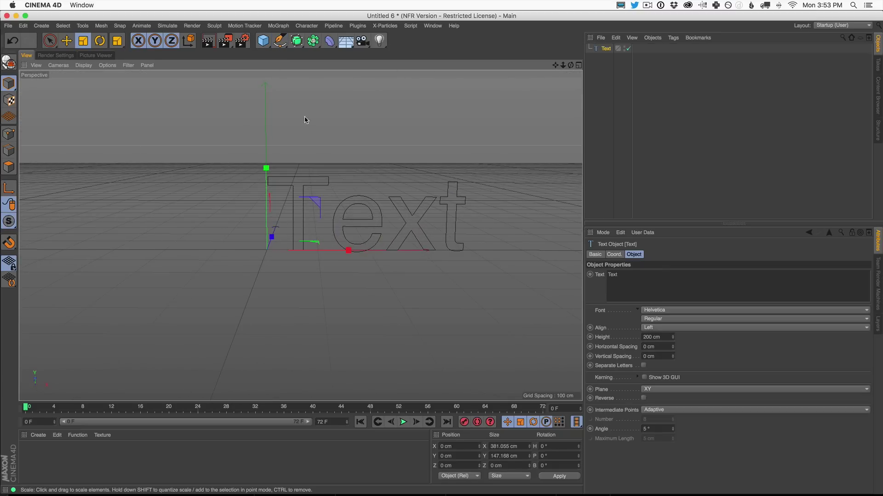
{"action": "double_click", "coordinate": [655, 278]}
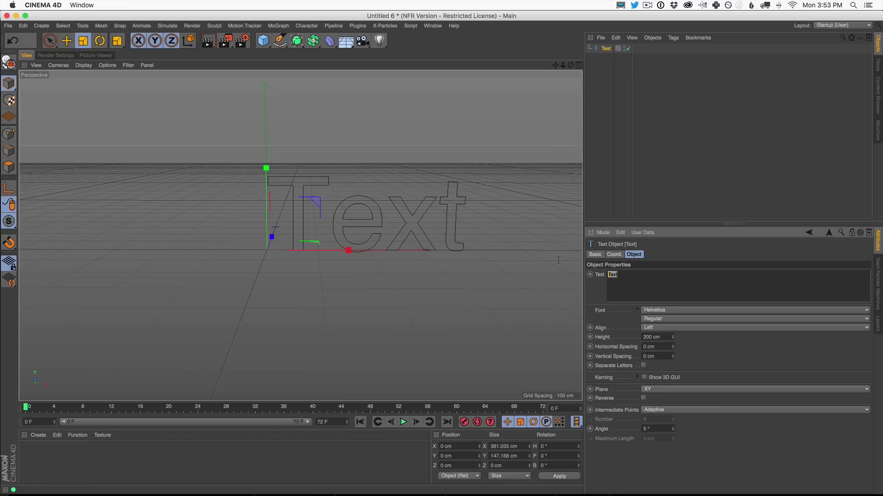
{"action": "left_click", "coordinate": [607, 129]}
{"action": "left_click", "coordinate": [606, 48]}
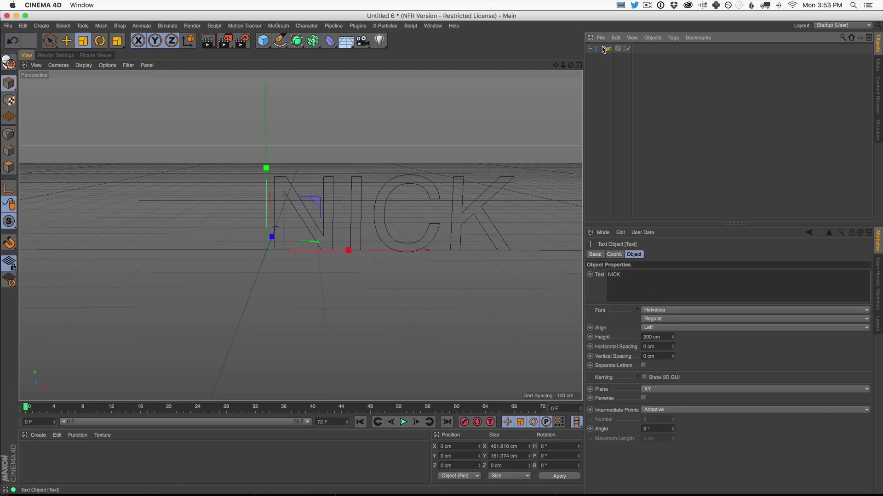
Step: Set the text Align to Middle and orbit the view to face NICK head-on
{"action": "left_click", "coordinate": [656, 328]}
{"action": "left_click", "coordinate": [660, 347]}
{"action": "left_click_drag", "start_coordinate": [292, 228], "coordinate": [327, 247], "text": "alt"}
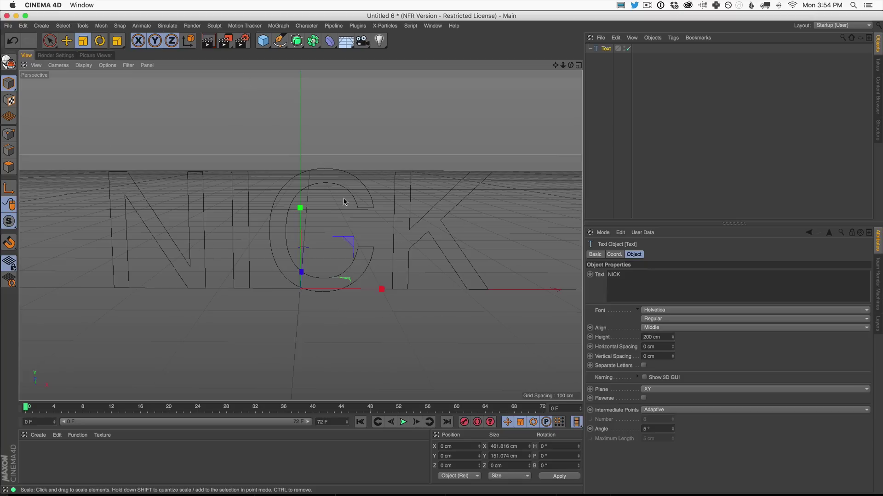
{"action": "left_click_drag", "start_coordinate": [350, 239], "coordinate": [353, 232], "text": "alt"}
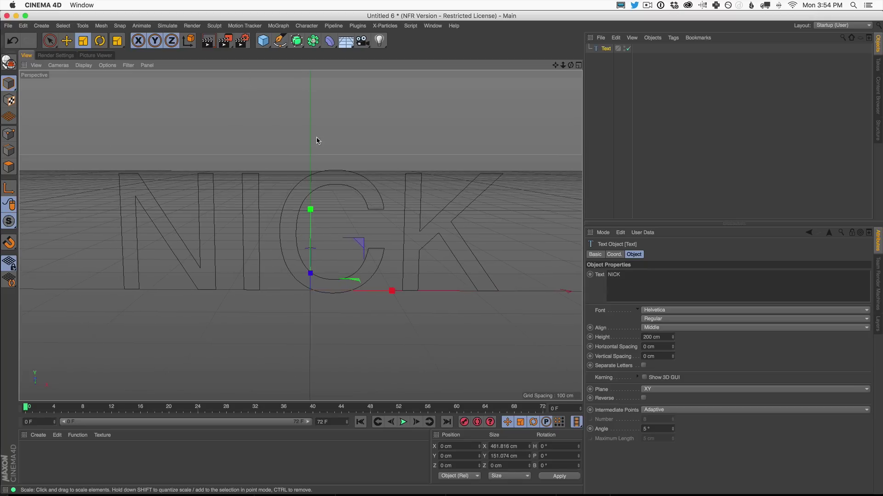
Step: Add a Cloner and a Sphere, with the Sphere parented under the Cloner
{"action": "left_click", "coordinate": [280, 26]}
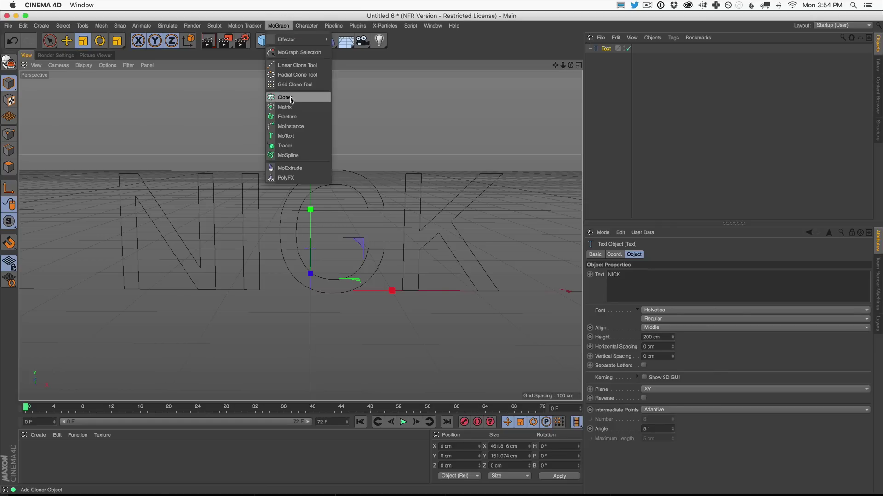
{"action": "left_click", "coordinate": [291, 98]}
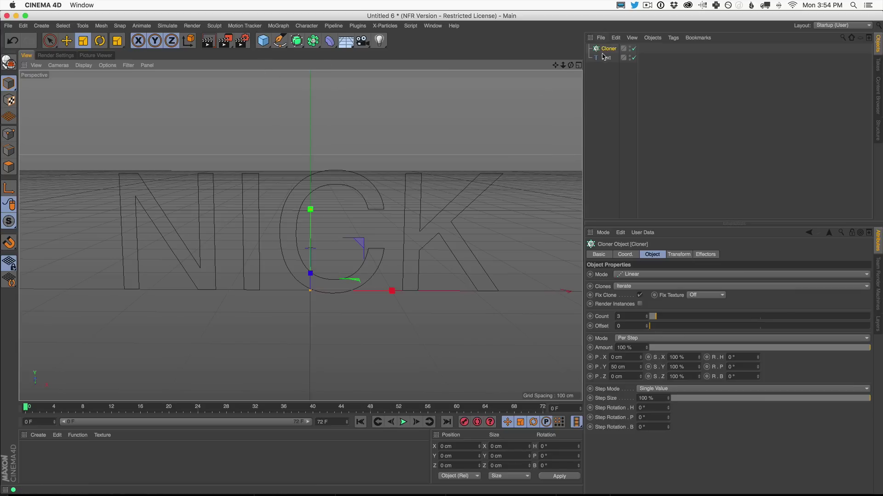
{"action": "left_click", "coordinate": [268, 40]}
{"action": "left_click", "coordinate": [441, 70]}
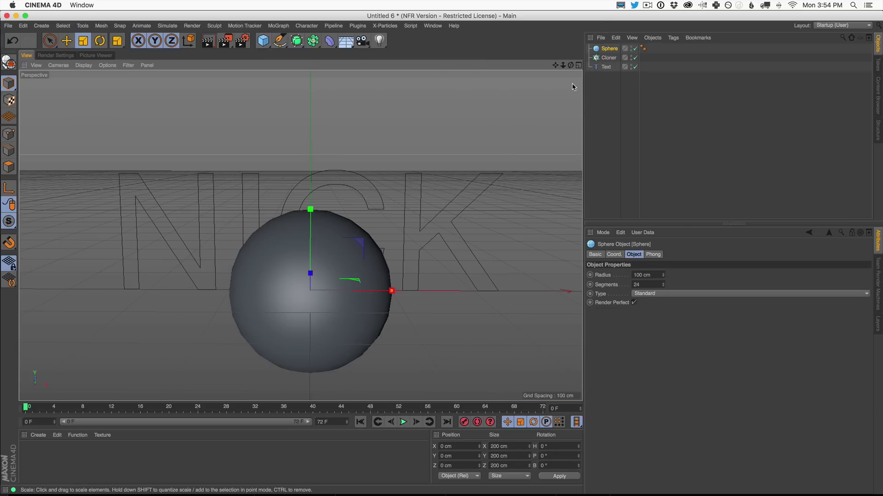
{"action": "left_click_drag", "start_coordinate": [611, 49], "coordinate": [615, 60]}
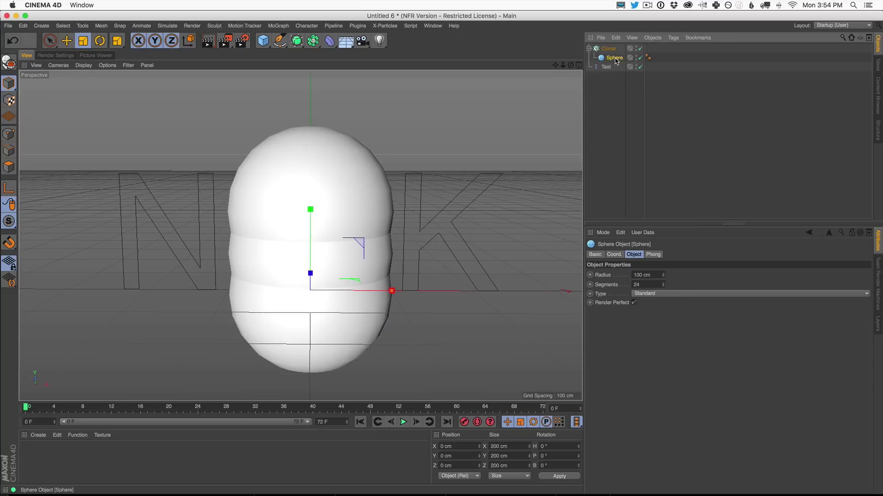
{"action": "left_click", "coordinate": [608, 48]}
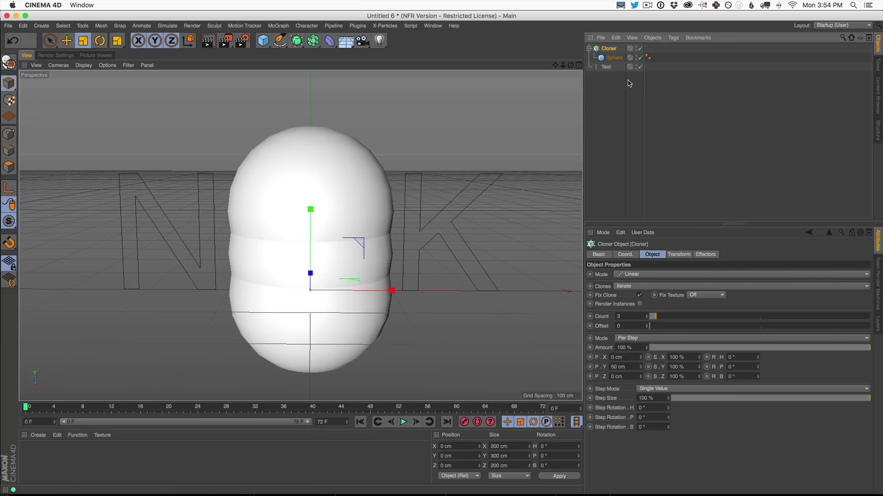
Step: Scale the cloned Sphere down to about 28.6 cm across
{"action": "left_click", "coordinate": [614, 58]}
{"action": "left_click", "coordinate": [83, 40]}
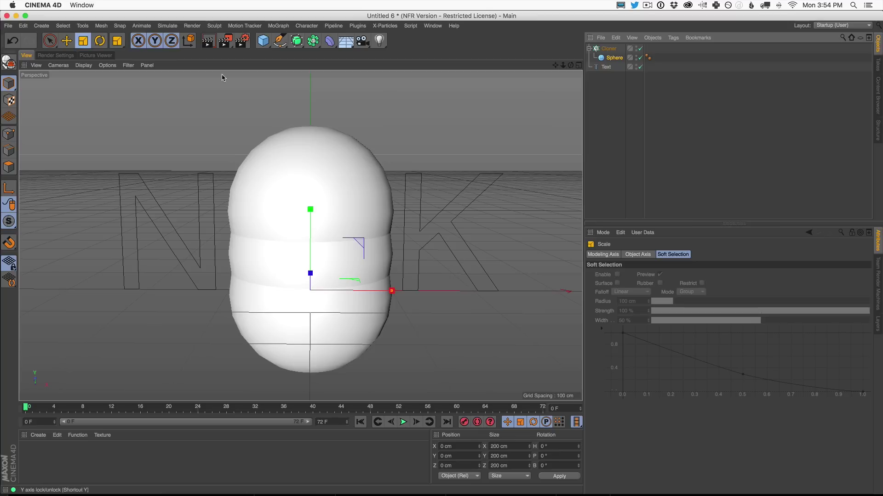
{"action": "left_click_drag", "start_coordinate": [357, 213], "coordinate": [107, 321]}
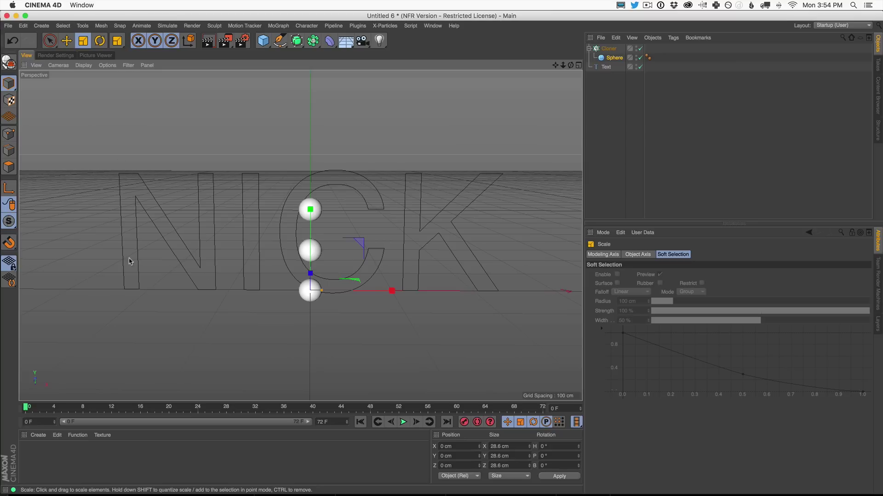
{"action": "left_click", "coordinate": [609, 48]}
Step: Switch the Cloner to Object mode with the NICK text as its source object
{"action": "mouse_move", "coordinate": [657, 318]}
{"action": "left_mouse_down"}
{"action": "mouse_move", "coordinate": [687, 317]}
{"action": "mouse_move", "coordinate": [656, 322]}
{"action": "left_mouse_up"}
{"action": "left_click", "coordinate": [645, 274]}
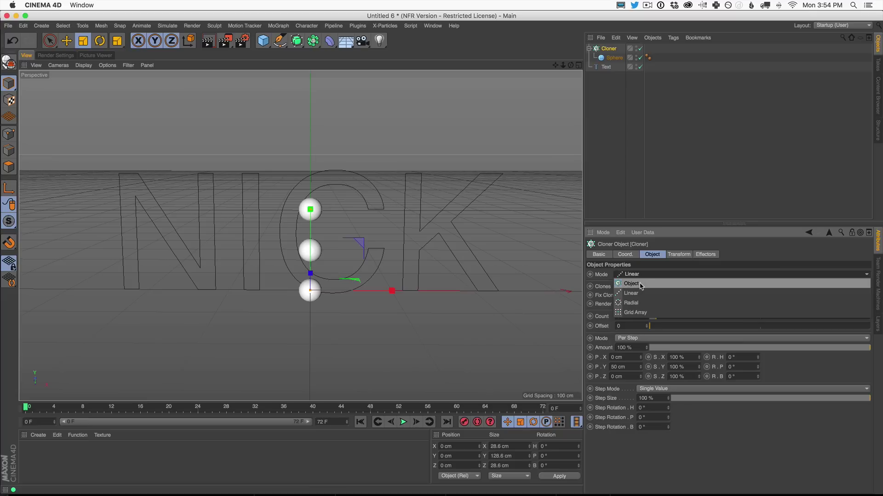
{"action": "left_click", "coordinate": [635, 313]}
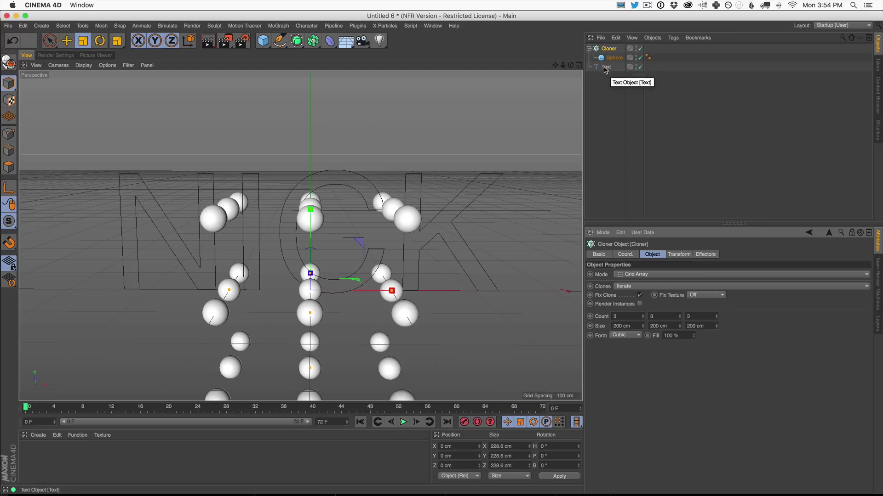
{"action": "left_click", "coordinate": [633, 276]}
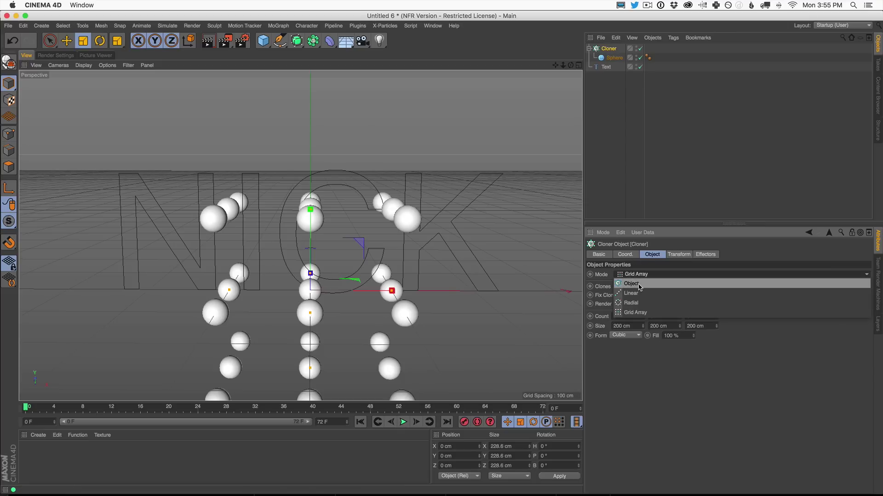
{"action": "left_click", "coordinate": [636, 288]}
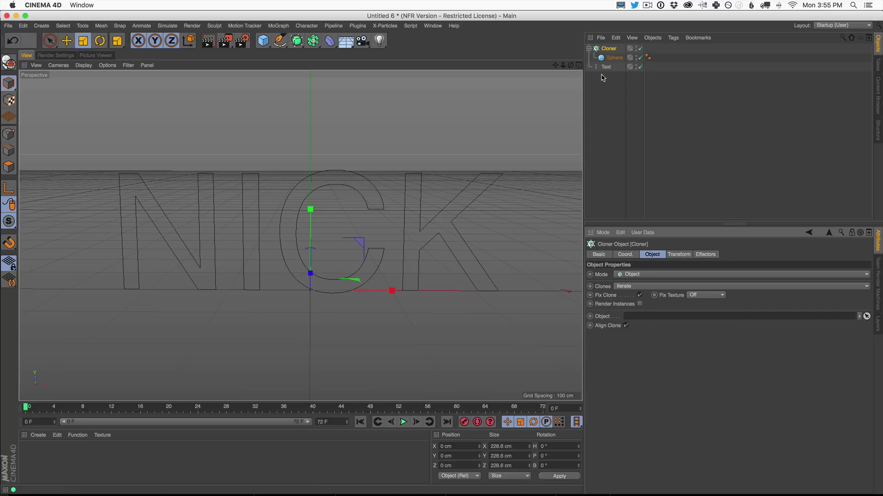
{"action": "left_click_drag", "start_coordinate": [606, 67], "coordinate": [637, 317]}
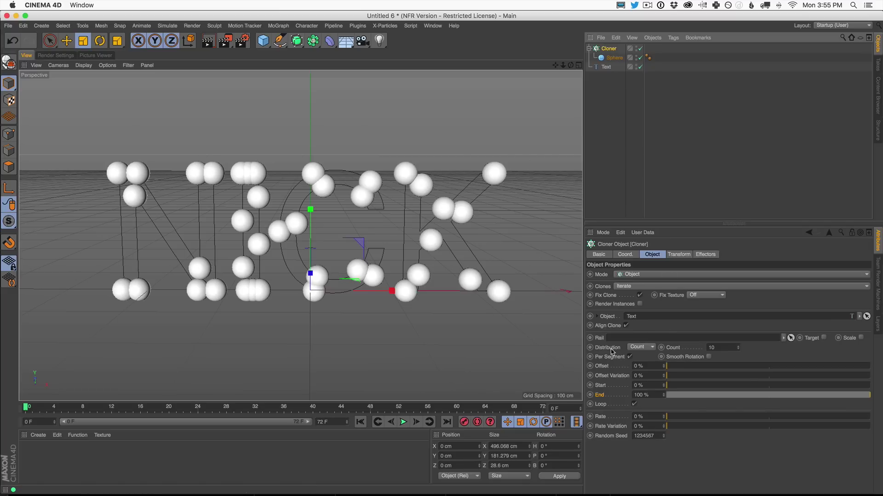
Step: Raise the clone count to 46 and shrink the Sphere further
{"action": "left_click_drag", "start_coordinate": [738, 349], "coordinate": [760, 305]}
{"action": "left_click", "coordinate": [614, 57]}
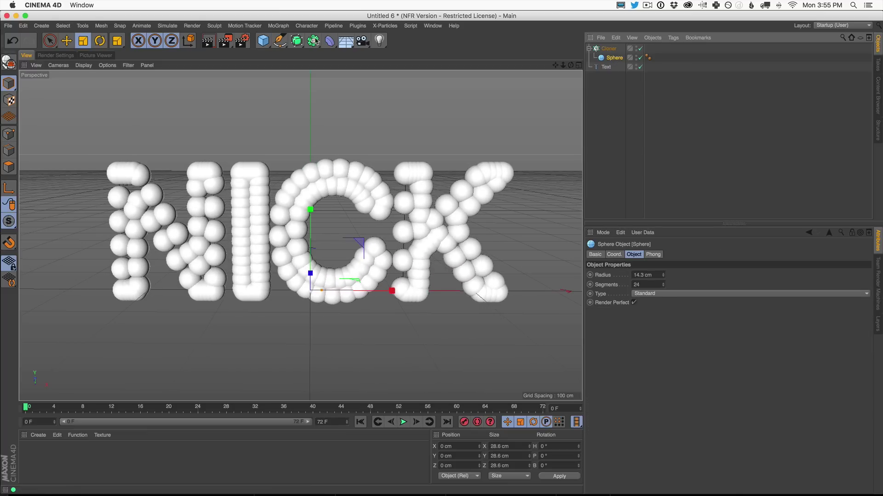
{"action": "left_click", "coordinate": [83, 40]}
{"action": "left_click_drag", "start_coordinate": [402, 112], "coordinate": [217, 209]}
{"action": "left_click", "coordinate": [609, 49]}
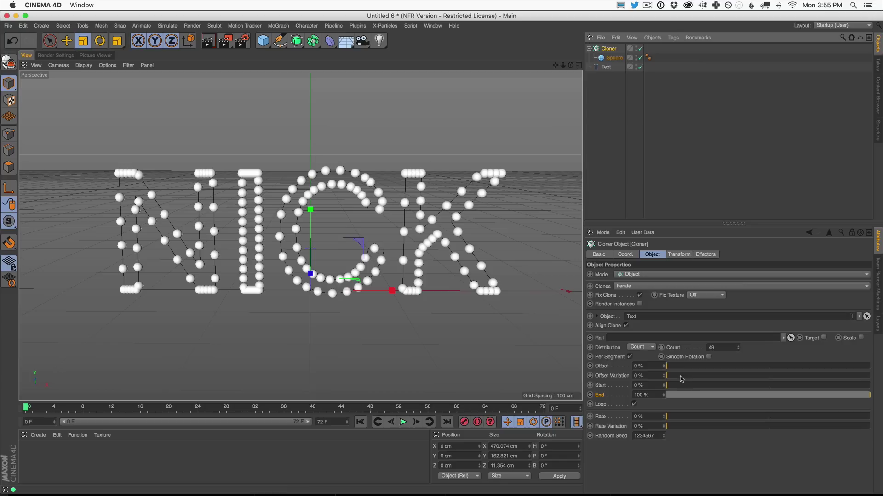
Step: Set the Cloner distribution to Step with a 3 cm step
{"action": "left_click", "coordinate": [642, 352]}
{"action": "left_click", "coordinate": [643, 364]}
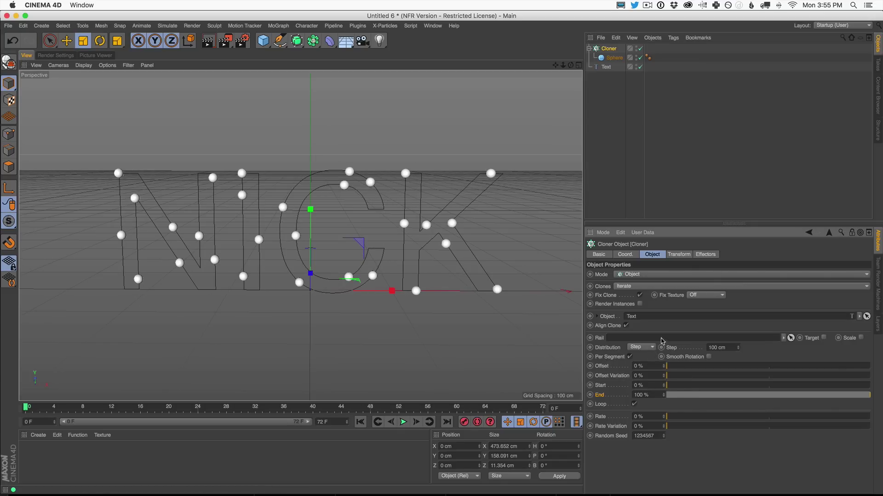
{"action": "left_click_drag", "start_coordinate": [738, 348], "coordinate": [736, 387]}
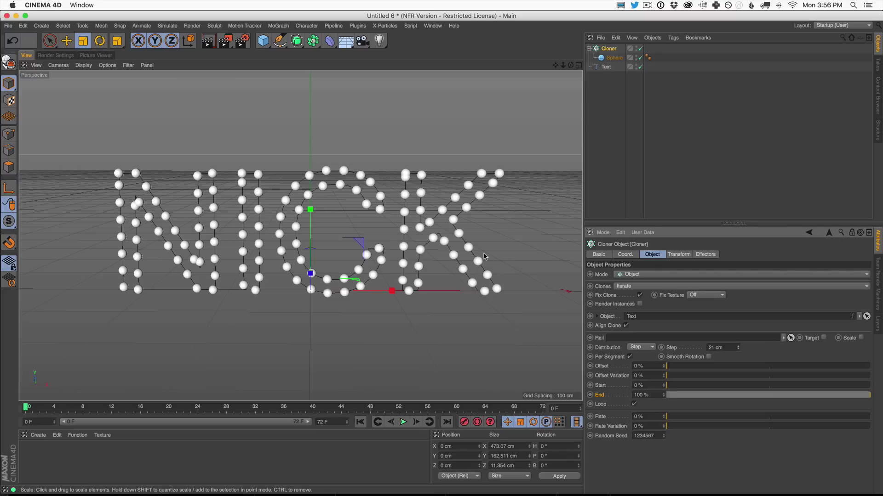
{"action": "left_click", "coordinate": [715, 348]}
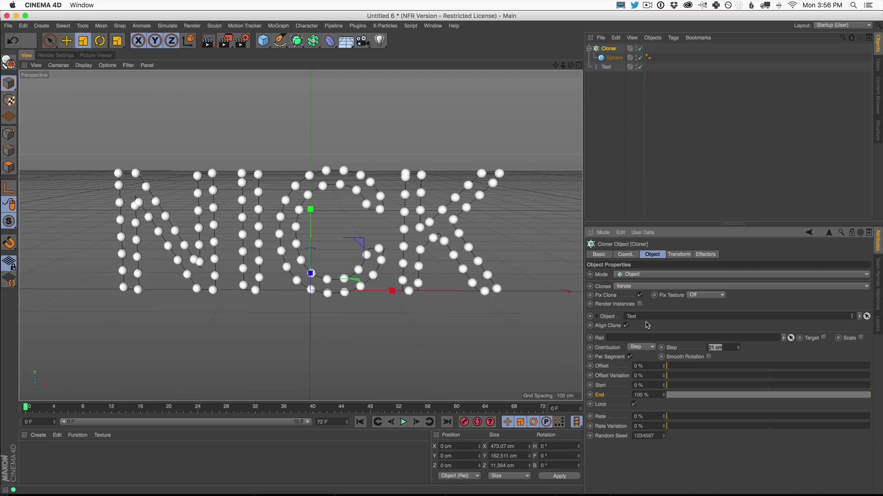
{"action": "type", "text": "3"}
{"action": "key", "text": "Return"}
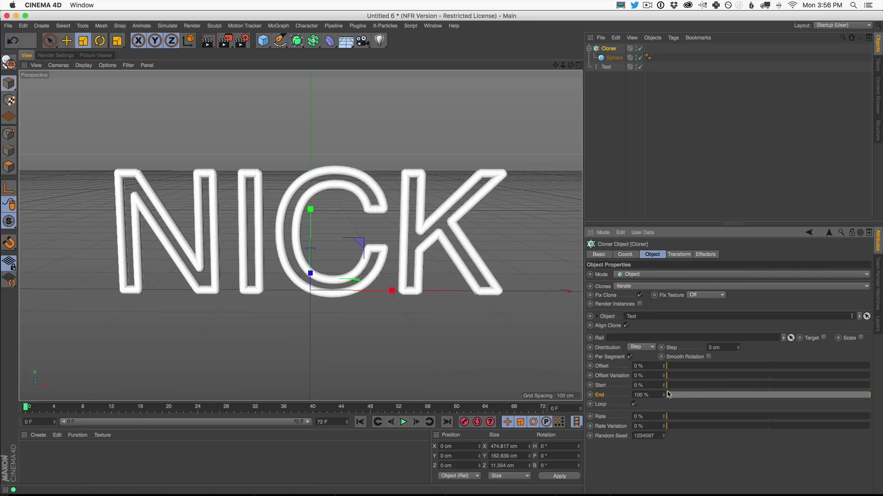
Step: Turn off Per Segment and scrub the Cloner End value, leaving it at 0%
{"action": "mouse_move", "coordinate": [696, 398]}
{"action": "left_mouse_down"}
{"action": "mouse_move", "coordinate": [664, 400]}
{"action": "mouse_move", "coordinate": [878, 425]}
{"action": "mouse_move", "coordinate": [662, 409]}
{"action": "mouse_move", "coordinate": [837, 413]}
{"action": "mouse_move", "coordinate": [881, 432]}
{"action": "left_mouse_up"}
{"action": "left_click", "coordinate": [629, 356]}
{"action": "mouse_move", "coordinate": [676, 394]}
{"action": "left_mouse_down"}
{"action": "mouse_move", "coordinate": [669, 398]}
{"action": "mouse_move", "coordinate": [869, 409]}
{"action": "mouse_move", "coordinate": [696, 408]}
{"action": "mouse_move", "coordinate": [868, 409]}
{"action": "mouse_move", "coordinate": [504, 377]}
{"action": "left_mouse_up"}
{"action": "left_click_drag", "start_coordinate": [573, 382], "coordinate": [640, 393]}
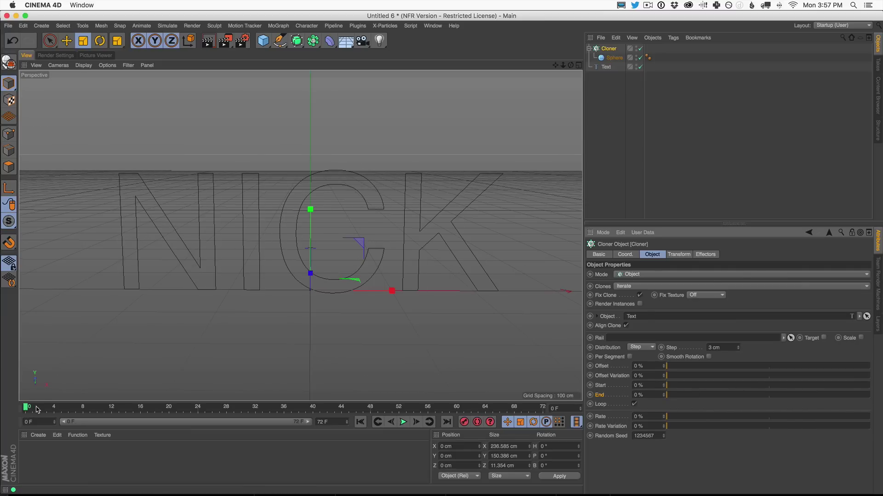
Step: Keyframe the Cloner End at 0% on frame 0 and 100% on frame 72
{"action": "left_click", "coordinate": [590, 395], "text": "ctrl"}
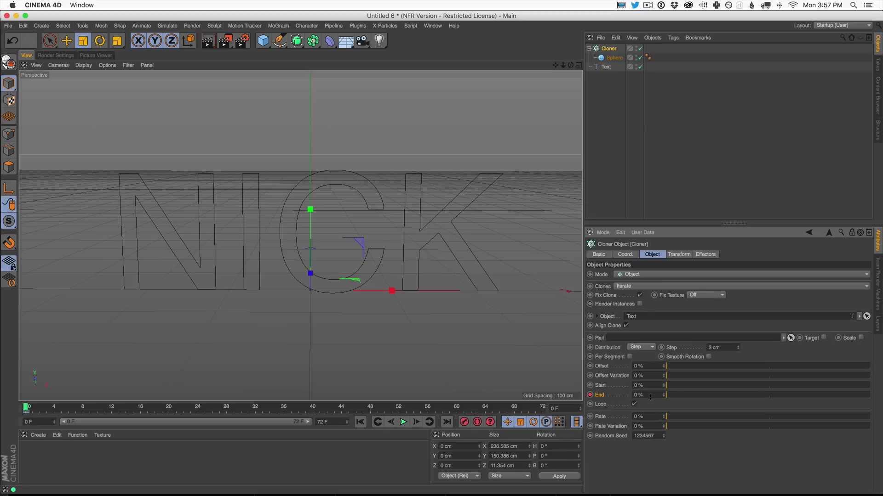
{"action": "left_click_drag", "start_coordinate": [237, 407], "coordinate": [544, 407]}
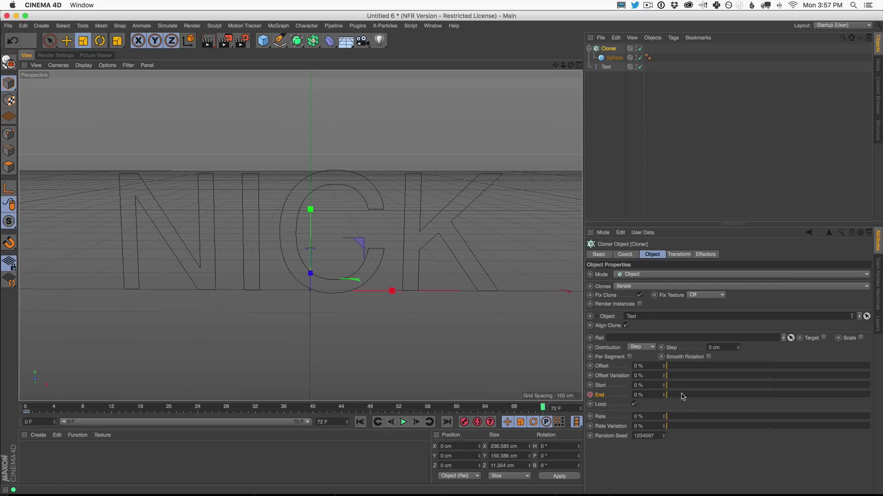
{"action": "left_click_drag", "start_coordinate": [681, 395], "coordinate": [787, 395]}
{"action": "left_click_drag", "start_coordinate": [841, 409], "coordinate": [880, 414]}
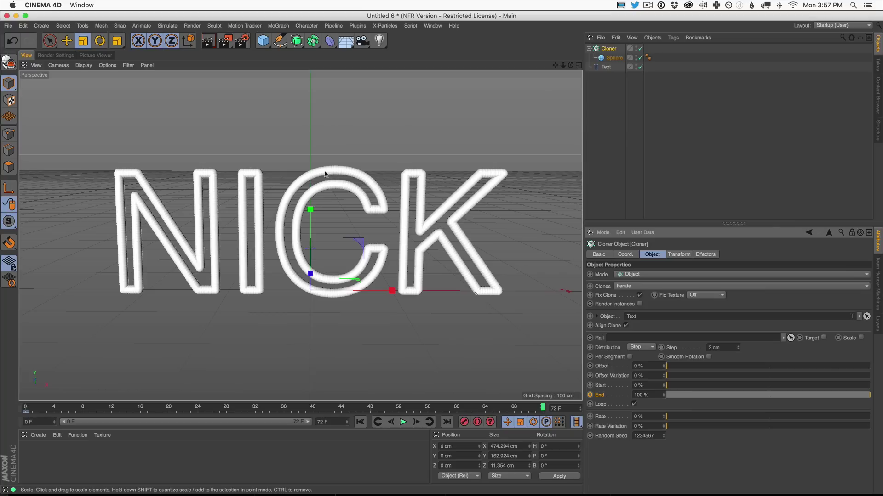
{"action": "left_click", "coordinate": [590, 395]}
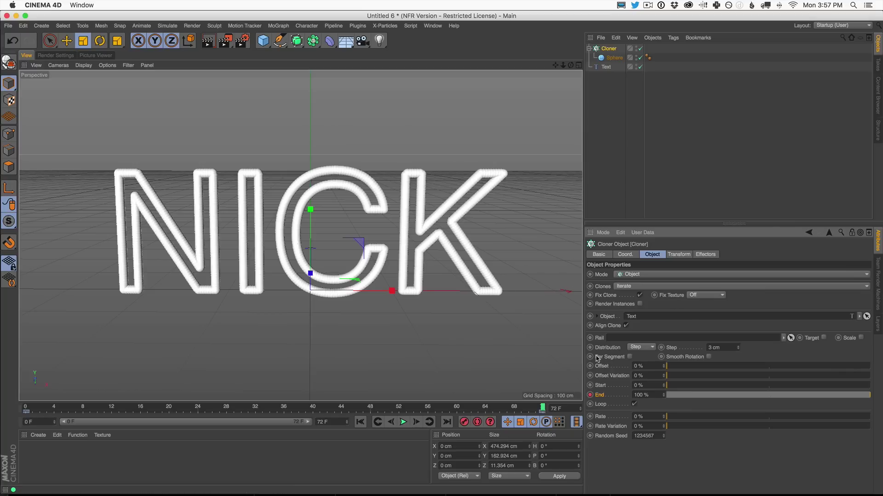
Step: Play back the NICK build animation, stopping at frame 54, then select the Sphere
{"action": "left_click_drag", "start_coordinate": [543, 407], "coordinate": [17, 344]}
{"action": "left_click", "coordinate": [403, 422]}
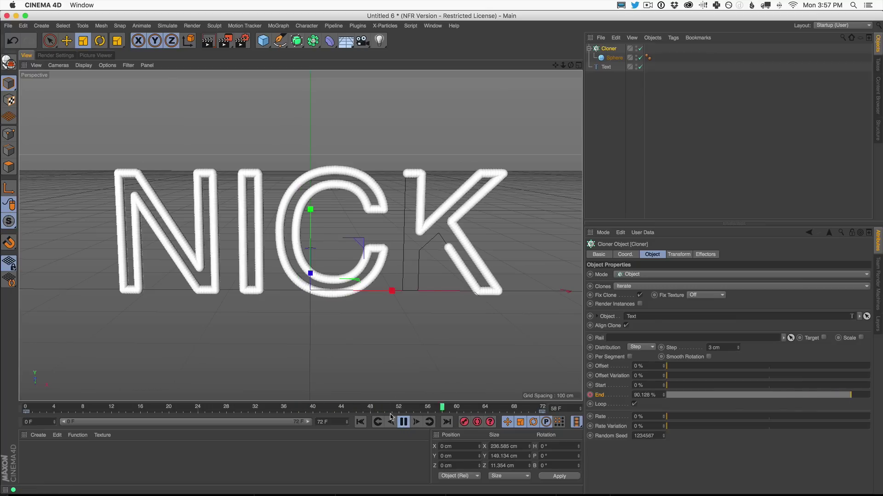
{"action": "key", "text": "F8"}
{"action": "key", "text": "shift+f"}
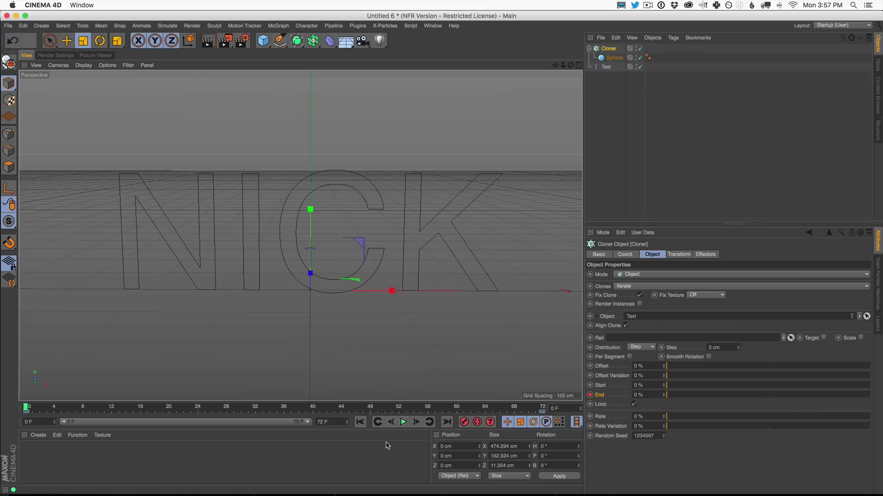
{"action": "left_click", "coordinate": [404, 422]}
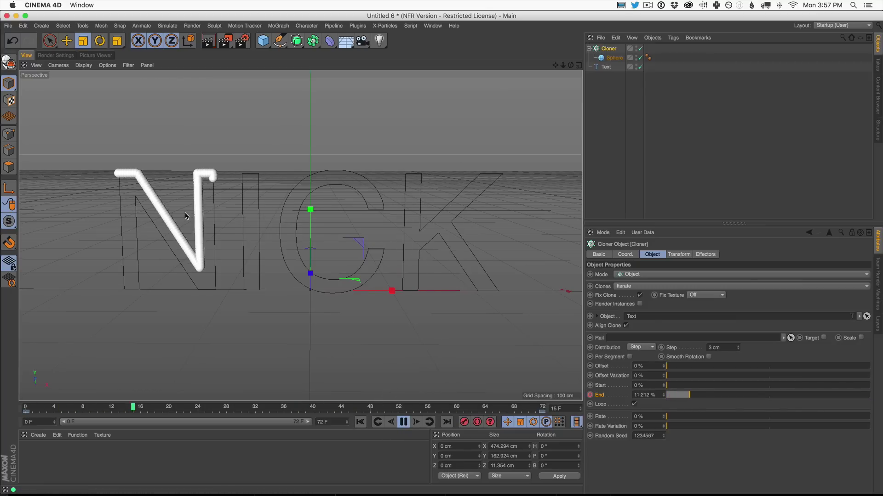
{"action": "left_click", "coordinate": [404, 422]}
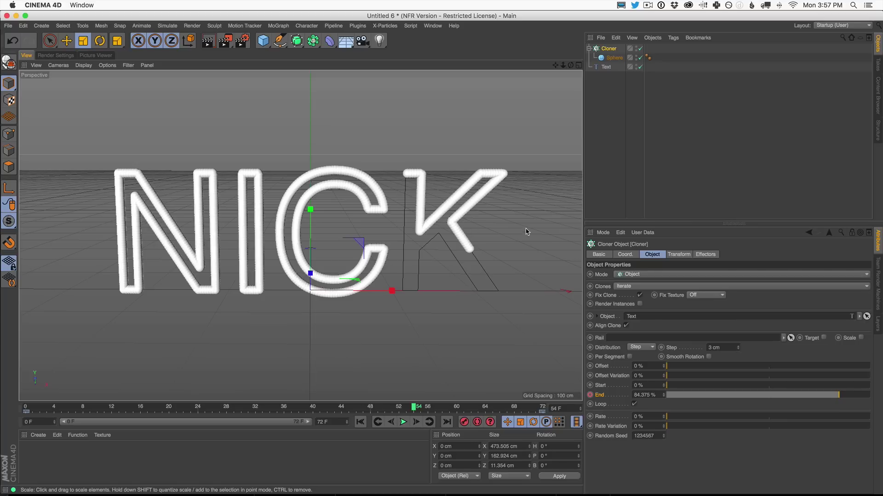
{"action": "left_click_drag", "start_coordinate": [376, 281], "coordinate": [352, 249], "text": "alt"}
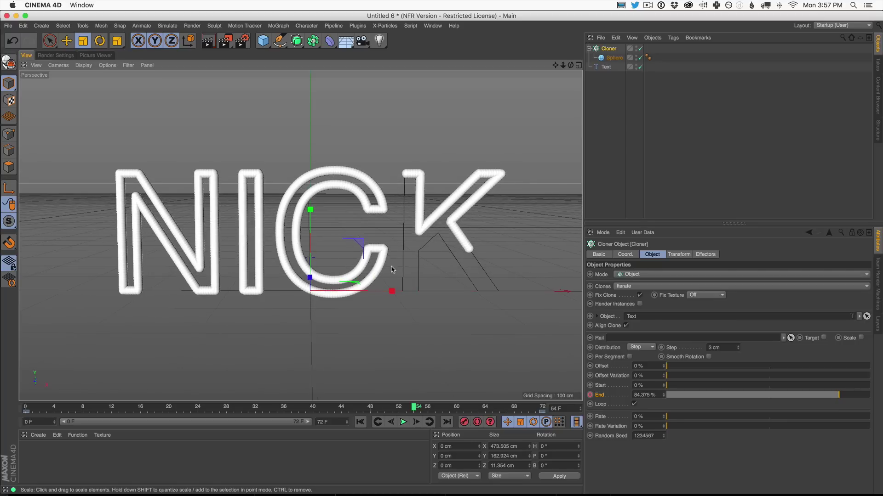
{"action": "left_click", "coordinate": [615, 58]}
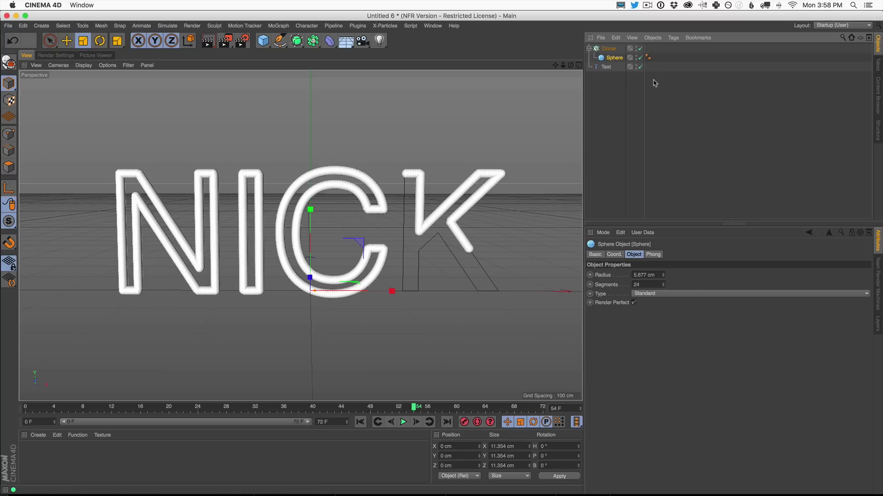
Step: Add a Rigid Body simulation tag to the Sphere and play the simulation from frame 0
{"action": "left_click", "coordinate": [674, 38]}
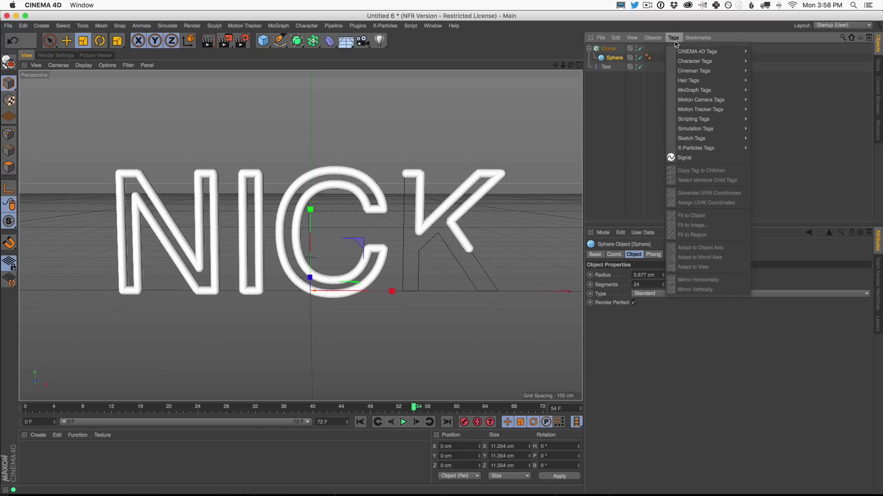
{"action": "mouse_move", "coordinate": [706, 132]}
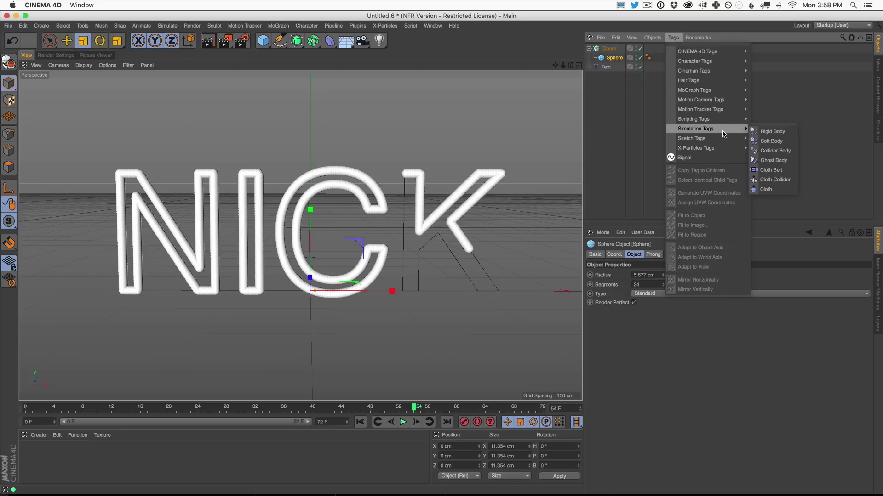
{"action": "left_click", "coordinate": [773, 131]}
{"action": "left_click", "coordinate": [360, 422]}
{"action": "left_click", "coordinate": [403, 422]}
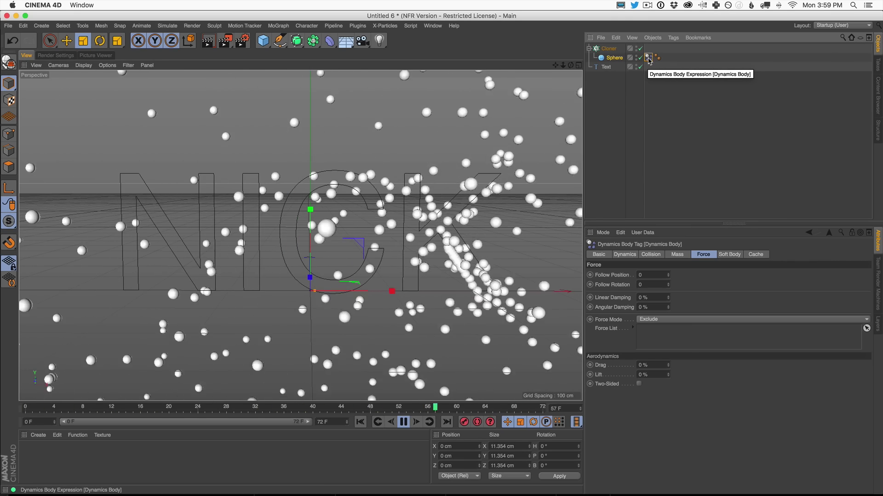
{"action": "left_click", "coordinate": [637, 256]}
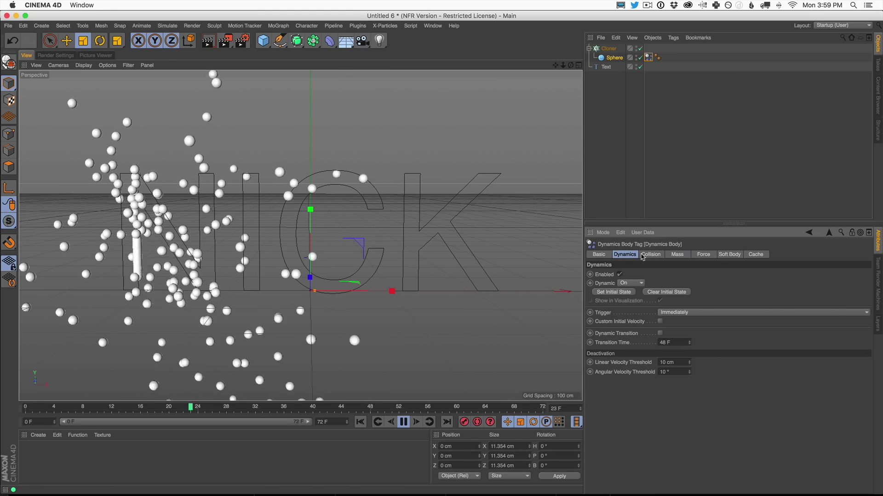
{"action": "left_click", "coordinate": [651, 255]}
{"action": "left_click", "coordinate": [677, 255]}
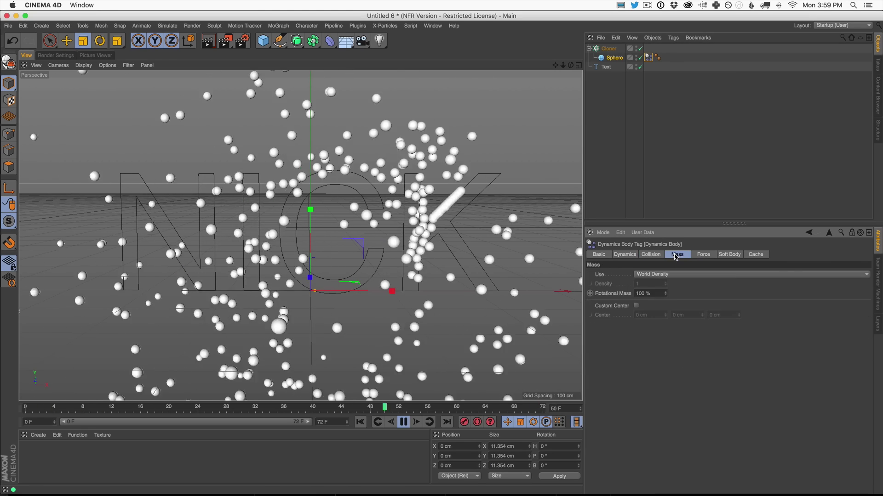
{"action": "left_click", "coordinate": [621, 255]}
{"action": "left_click", "coordinate": [650, 254]}
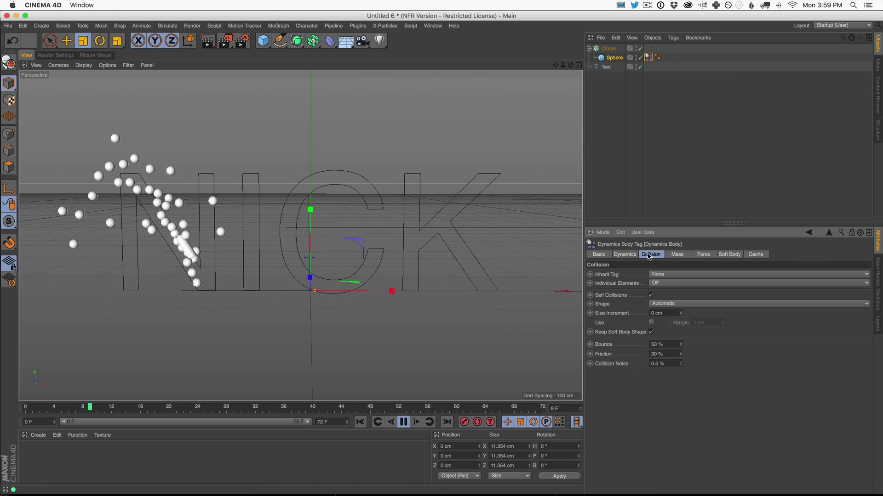
{"action": "left_click", "coordinate": [679, 255]}
{"action": "left_click", "coordinate": [703, 255]}
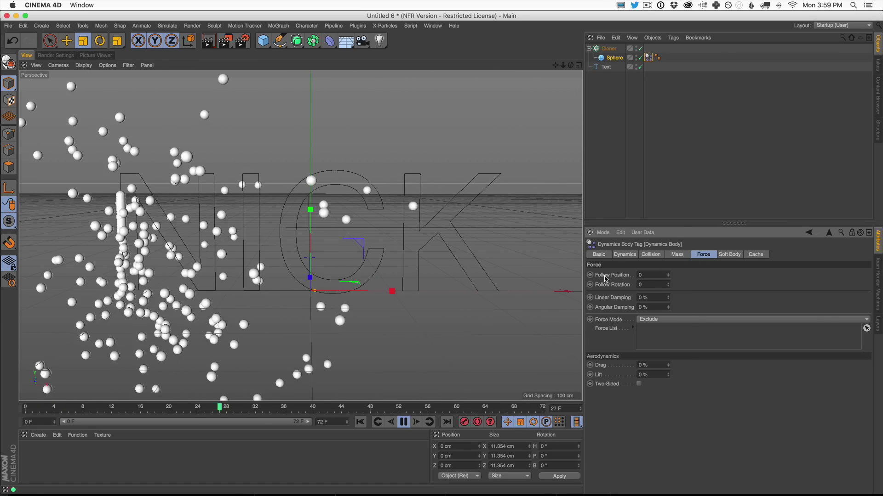
{"action": "left_click", "coordinate": [639, 275]}
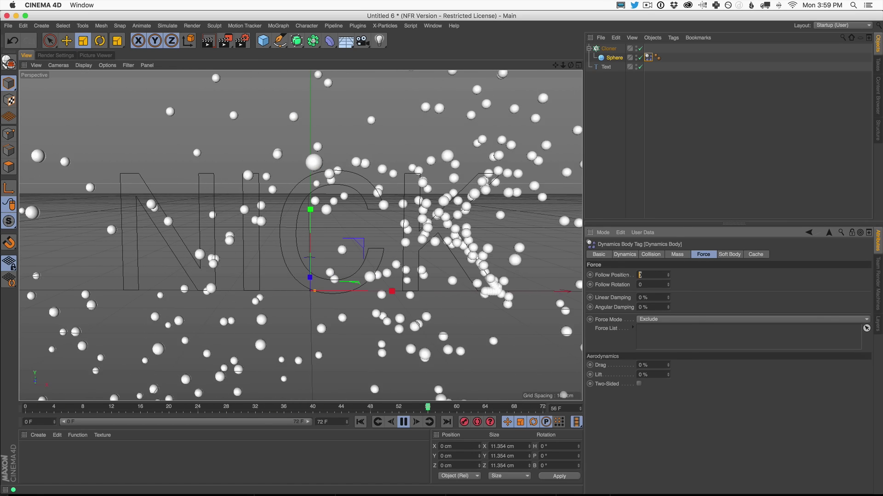
Step: Enter Follow Position 6 on the body tag, check the simulation at frame 57, then select Sphere and Cloner
{"action": "type", "text": "6"}
{"action": "key", "text": "Return"}
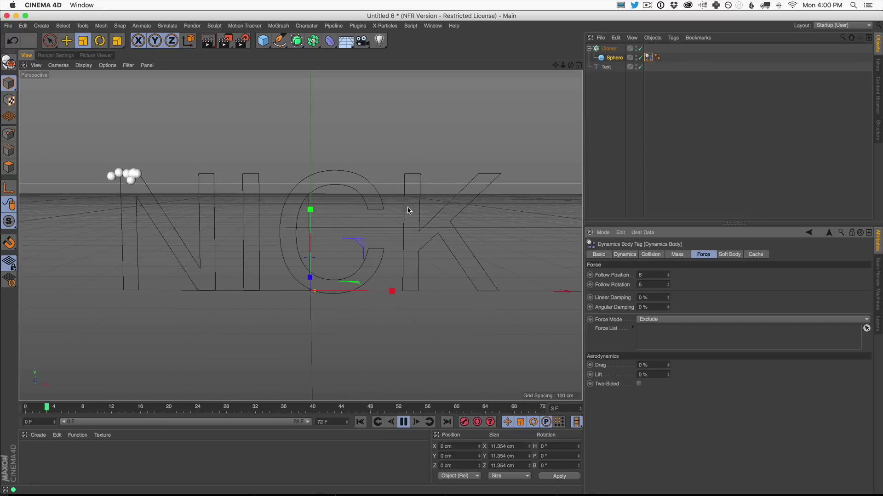
{"action": "left_click", "coordinate": [405, 425]}
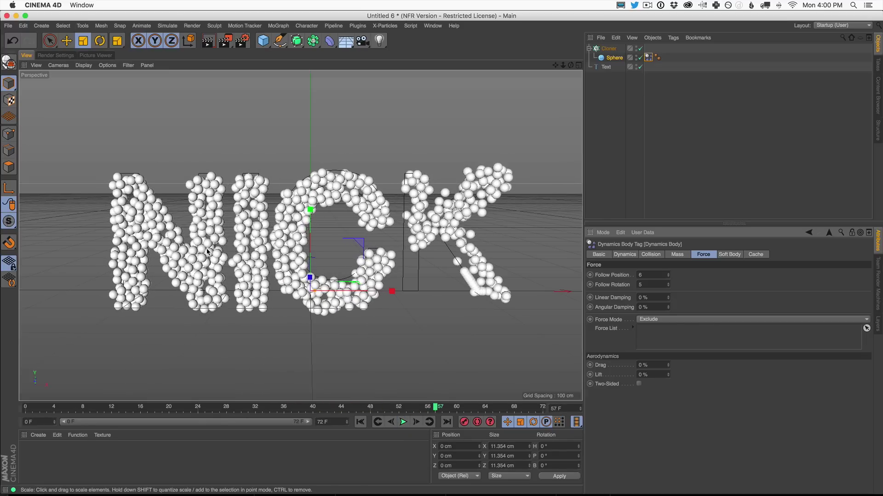
{"action": "scroll", "coordinate": [293, 271], "scroll_direction": "up", "scroll_amount": 3}
{"action": "scroll", "coordinate": [310, 250], "scroll_direction": "up", "scroll_amount": 2}
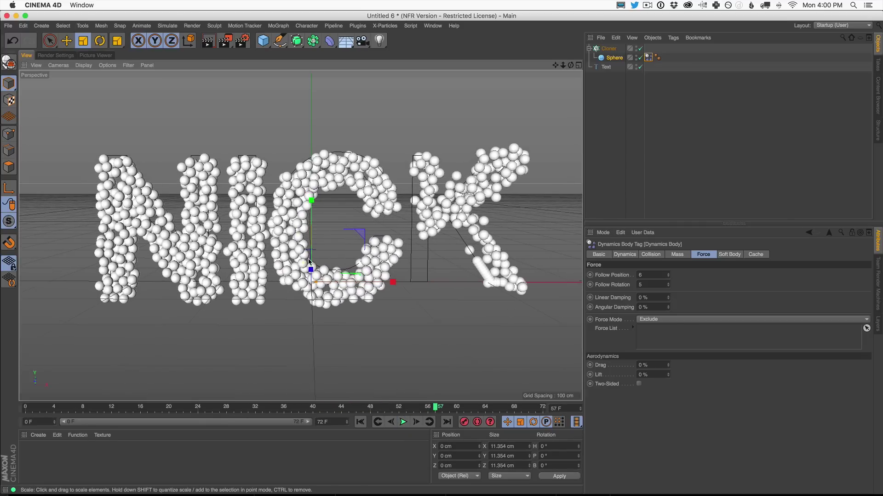
{"action": "left_click", "coordinate": [614, 59]}
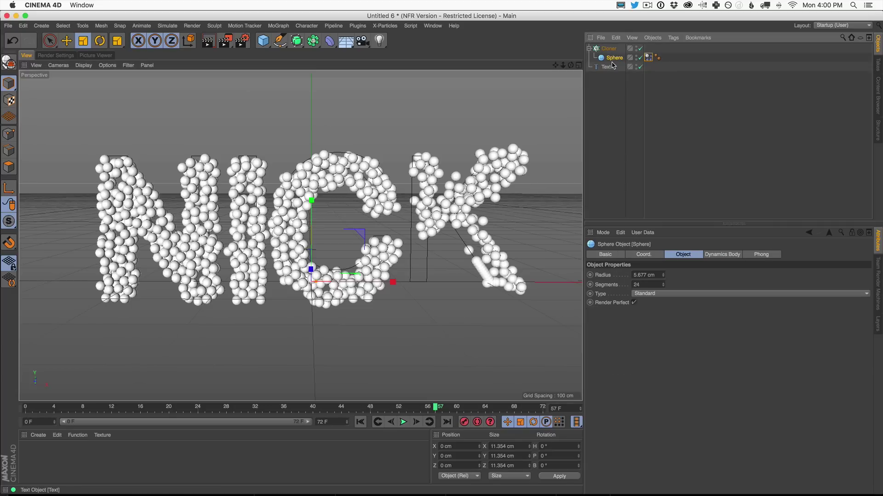
{"action": "left_click", "coordinate": [611, 49]}
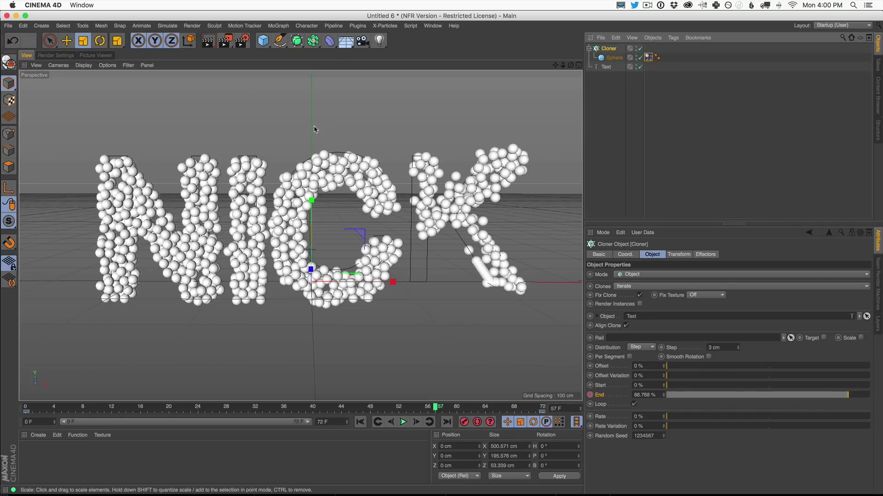
Step: Add a Cube scaled to 16.4 cm under the Cloner and preview the playback
{"action": "left_click", "coordinate": [265, 43]}
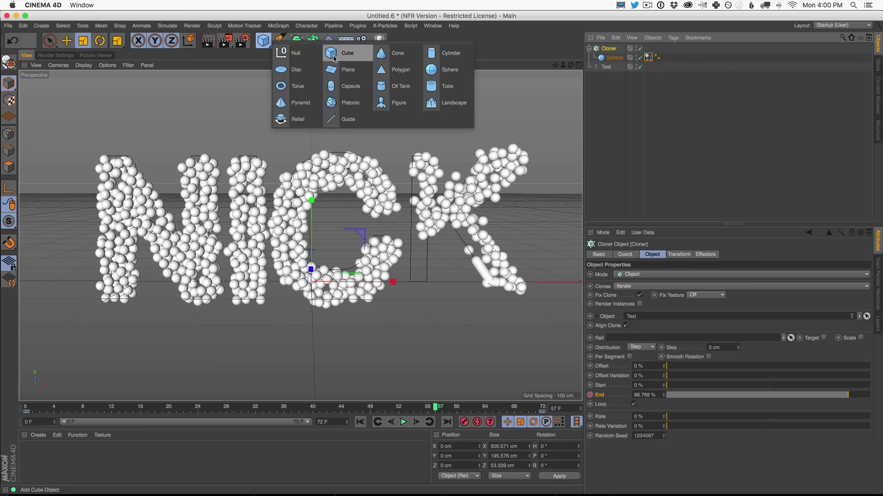
{"action": "left_click", "coordinate": [351, 58]}
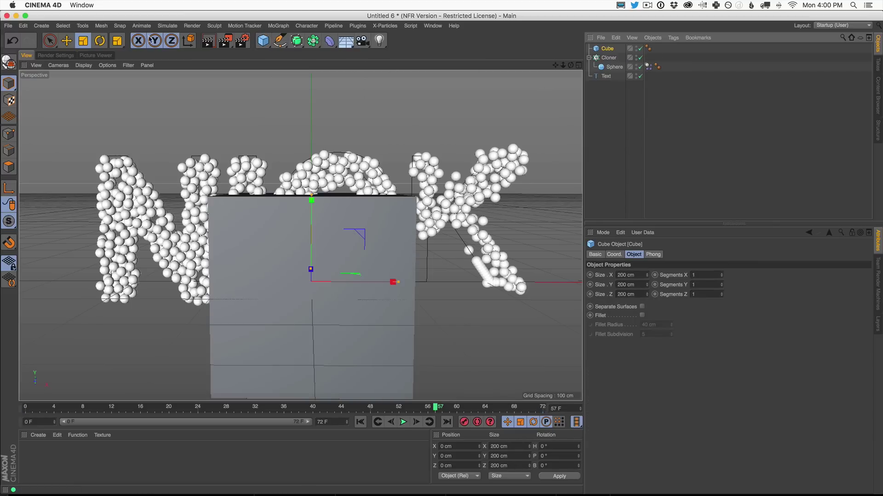
{"action": "left_click_drag", "start_coordinate": [294, 216], "coordinate": [133, 280]}
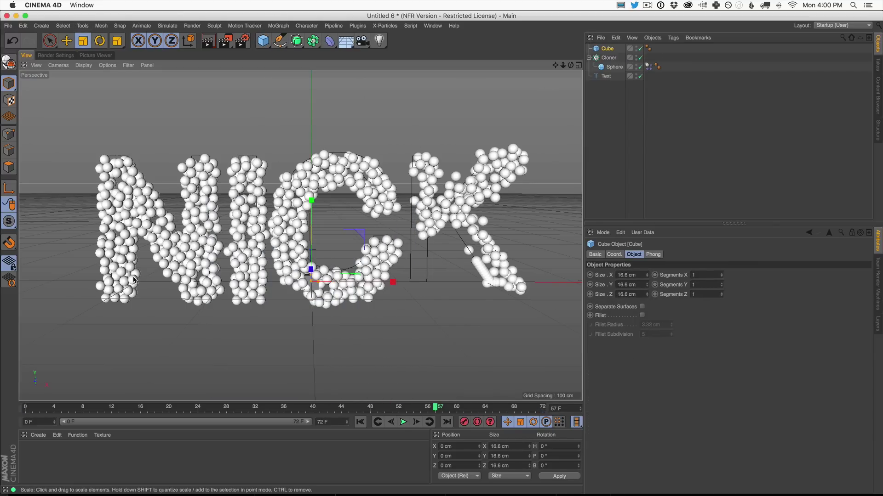
{"action": "left_click_drag", "start_coordinate": [607, 49], "coordinate": [610, 62]}
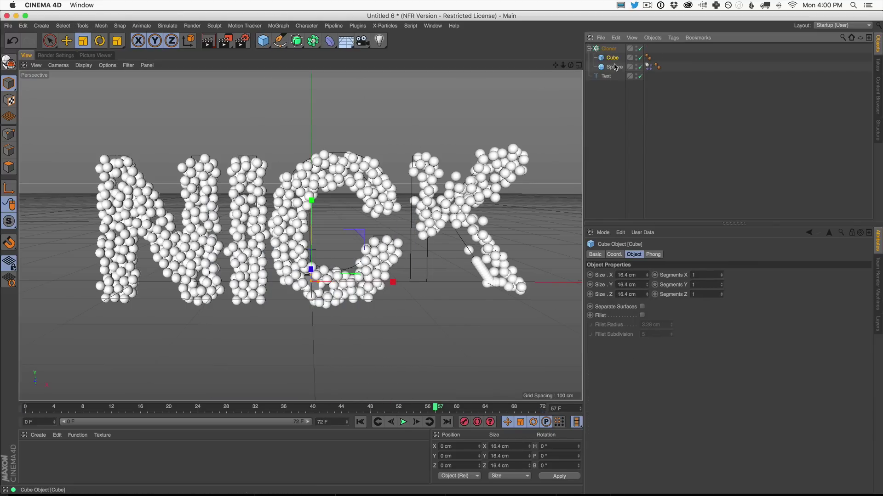
{"action": "left_click", "coordinate": [361, 422]}
{"action": "left_click", "coordinate": [403, 422]}
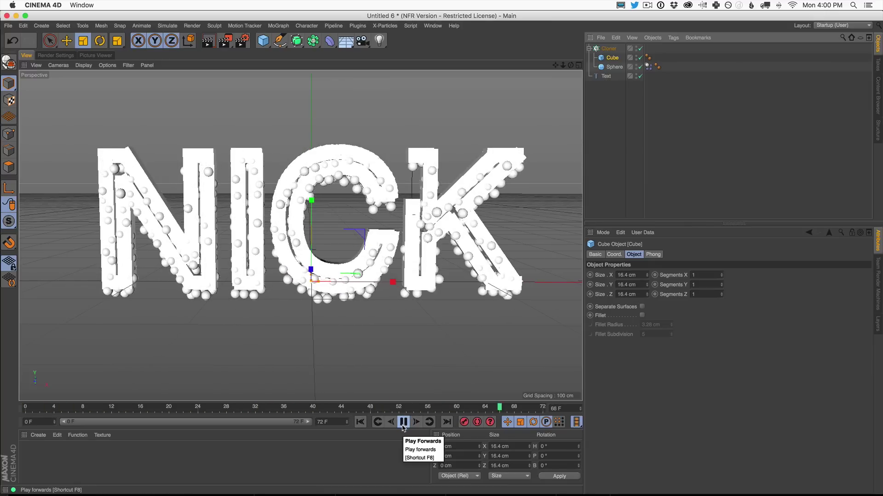
{"action": "left_click", "coordinate": [403, 422]}
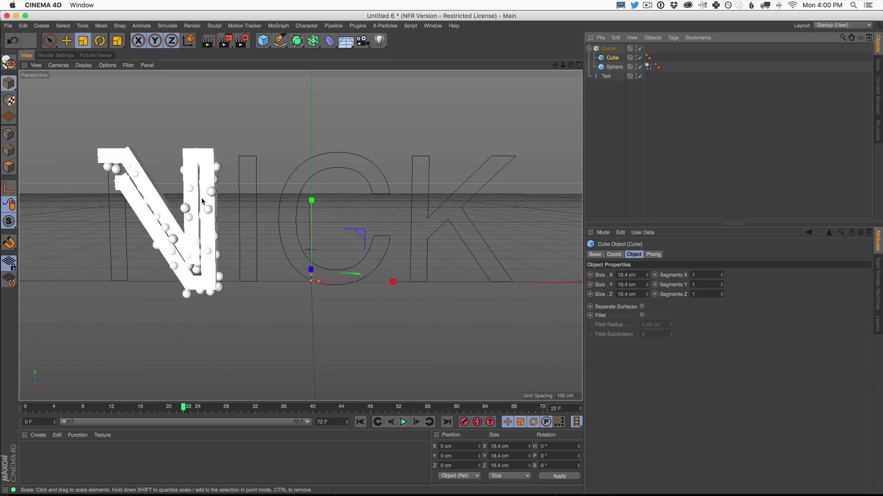
Step: Copy the Sphere's Dynamics Body tag onto the Cube and rewind to frame 0
{"action": "left_click", "coordinate": [648, 67]}
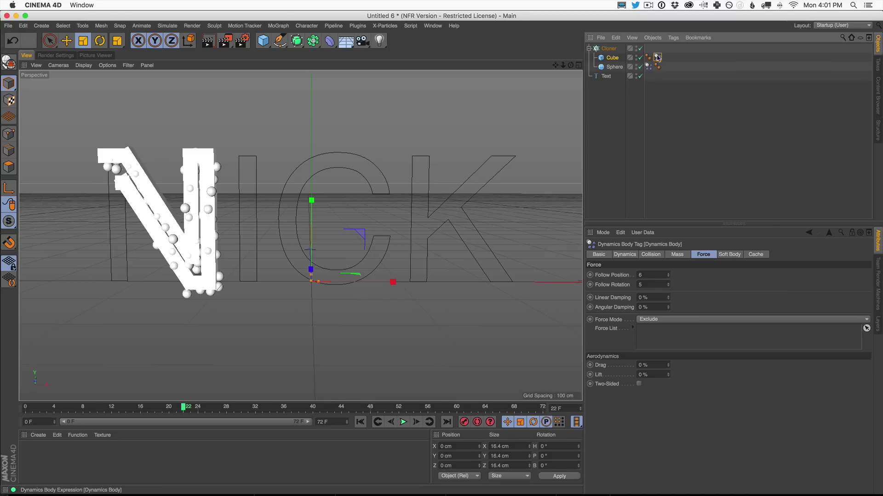
{"action": "left_click_drag", "start_coordinate": [667, 60], "coordinate": [662, 58]}
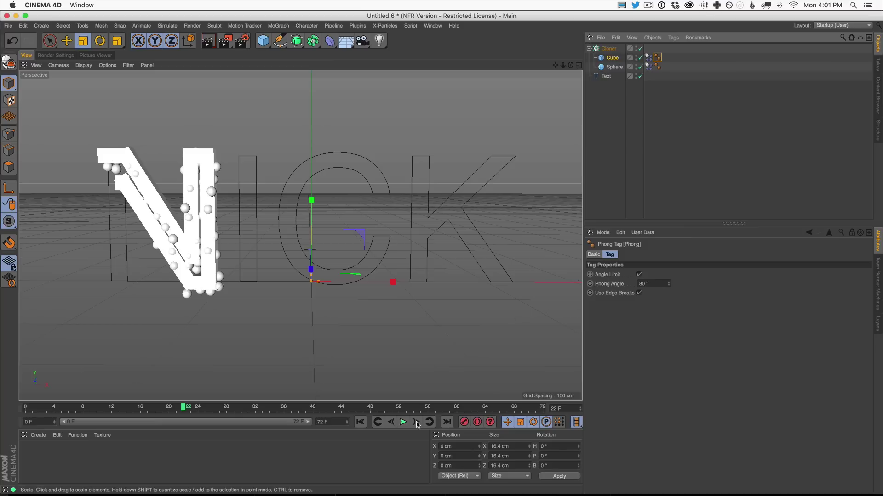
{"action": "left_click", "coordinate": [390, 423]}
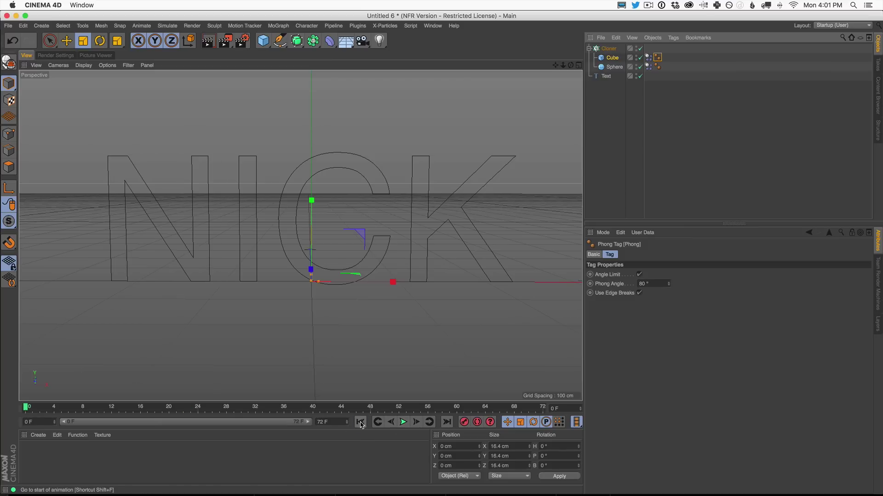
Step: Shrink the cube clone to about 8 cm and give it filleted edges
{"action": "left_click", "coordinate": [403, 423]}
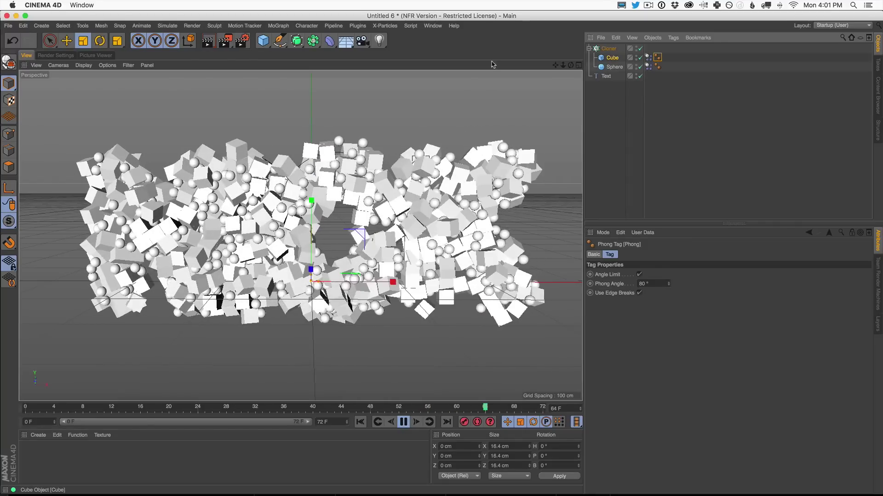
{"action": "left_click", "coordinate": [404, 422]}
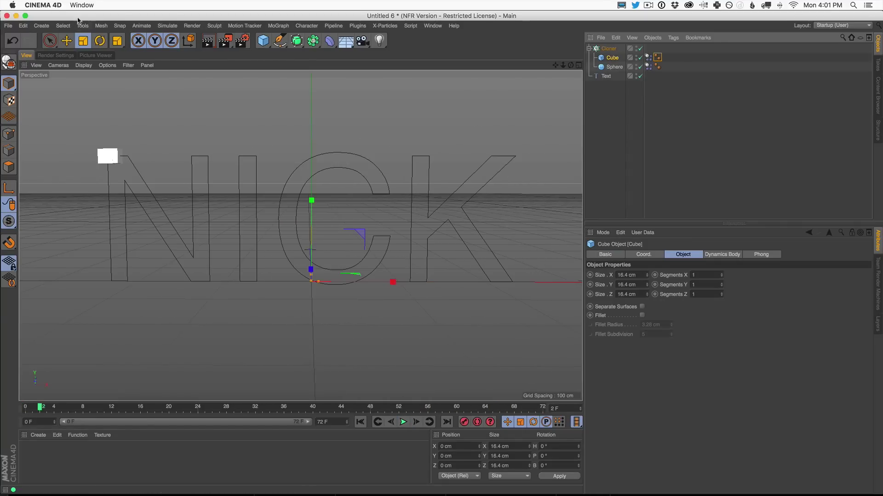
{"action": "left_click_drag", "start_coordinate": [184, 188], "coordinate": [146, 206]}
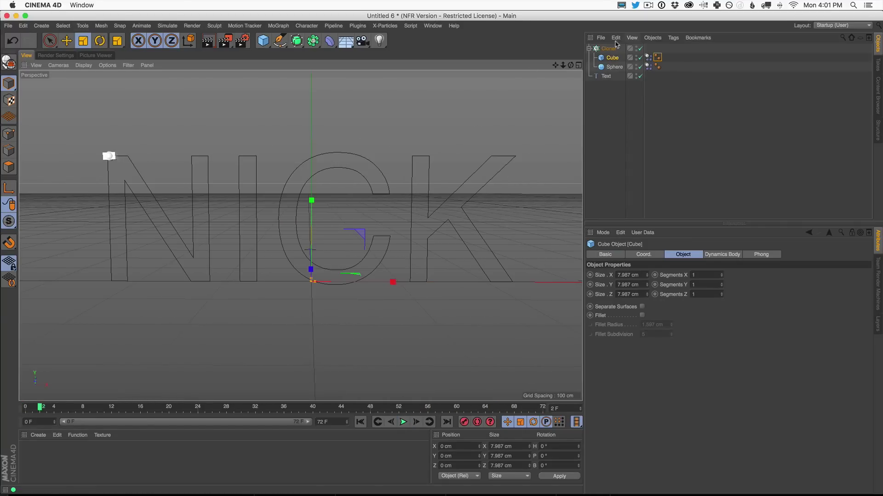
{"action": "left_click", "coordinate": [642, 316]}
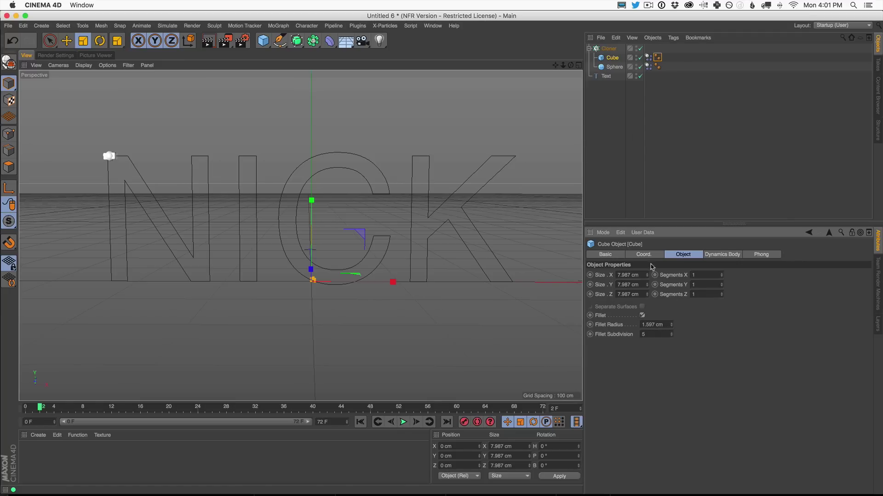
Step: Play the clone build-up, check a quick Render View preview, and select the Cloner
{"action": "left_click", "coordinate": [403, 421]}
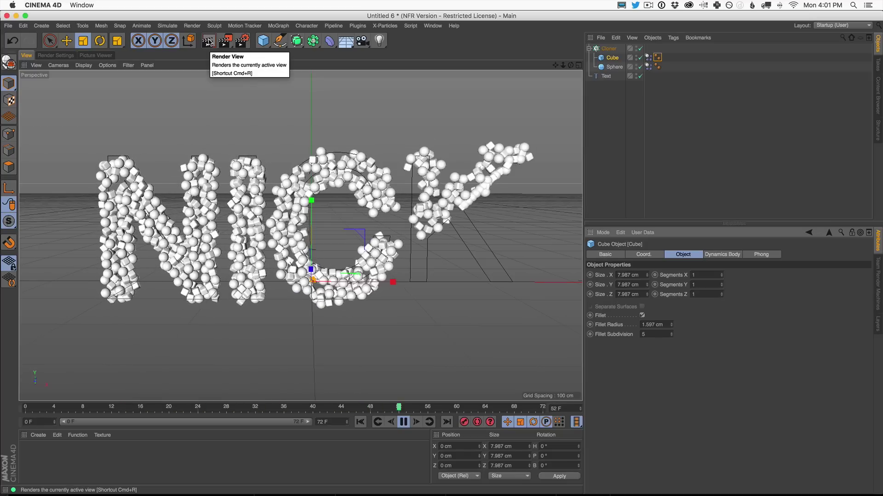
{"action": "left_click", "coordinate": [208, 41]}
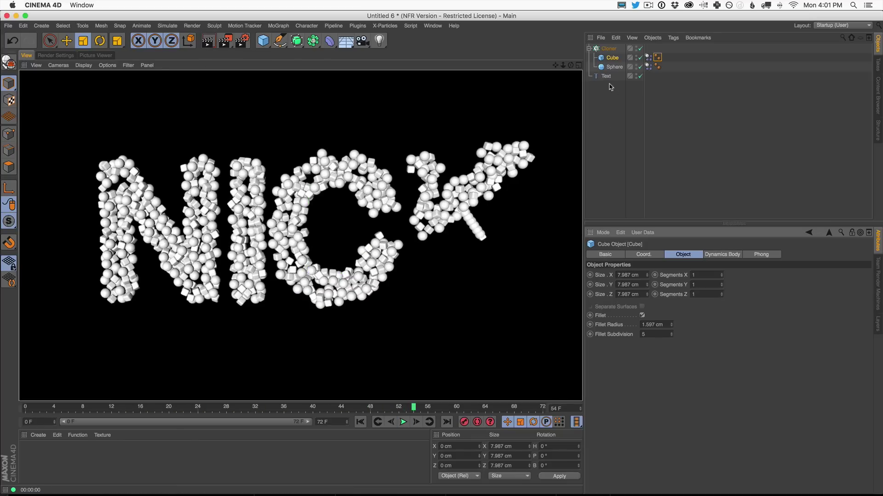
{"action": "left_click", "coordinate": [606, 102]}
{"action": "left_click", "coordinate": [610, 49]}
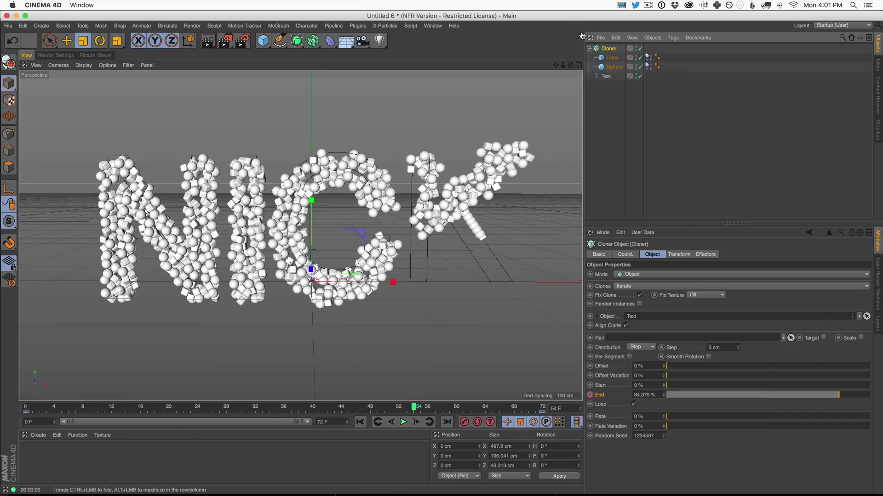
{"action": "left_click", "coordinate": [278, 26]}
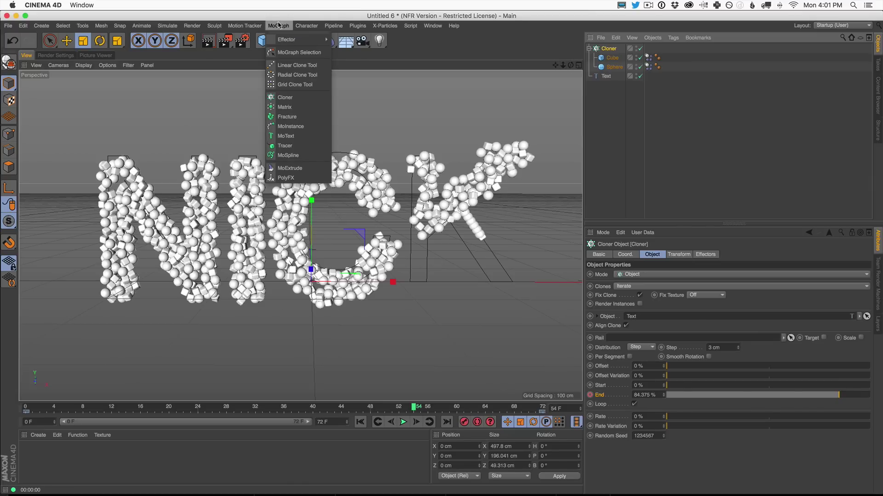
Step: Add a Random effector to the Cloner, displacing clones by 50 cm on each axis
{"action": "mouse_move", "coordinate": [282, 40]}
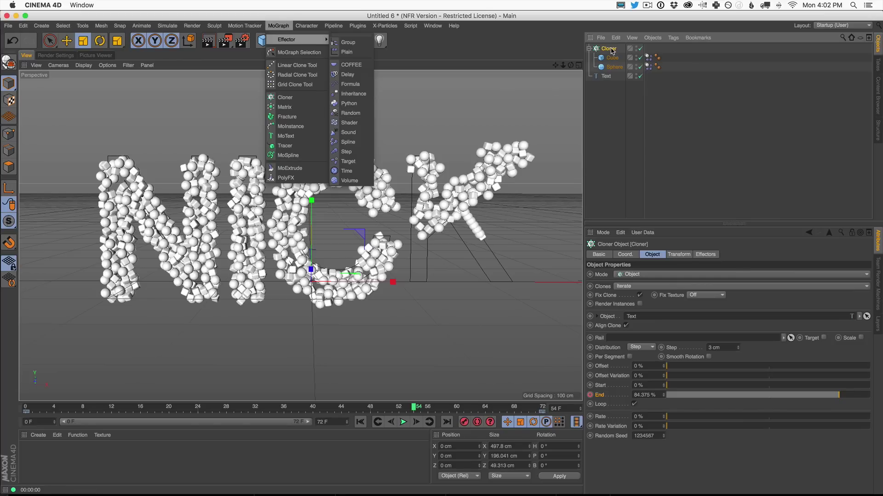
{"action": "left_click", "coordinate": [352, 113]}
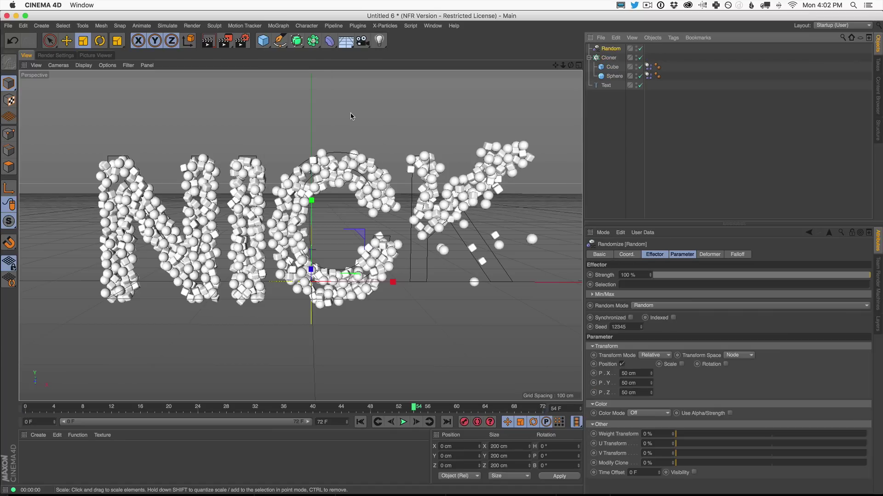
Step: Replay the animation from the first frame to preview the randomly scattered clones
{"action": "left_click", "coordinate": [362, 424]}
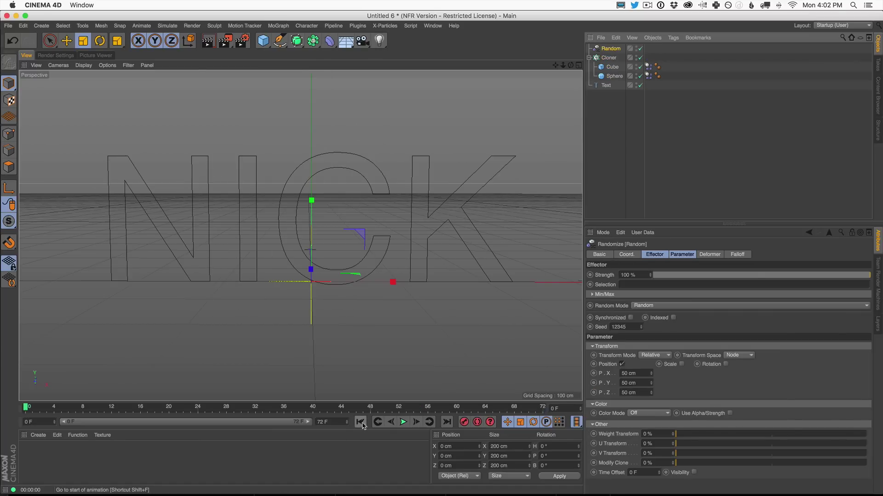
{"action": "left_click", "coordinate": [402, 422]}
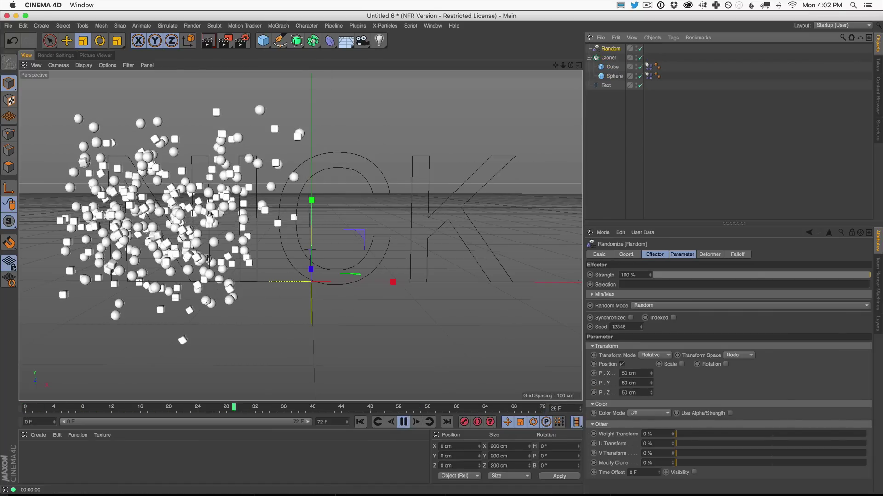
{"action": "left_click", "coordinate": [404, 422]}
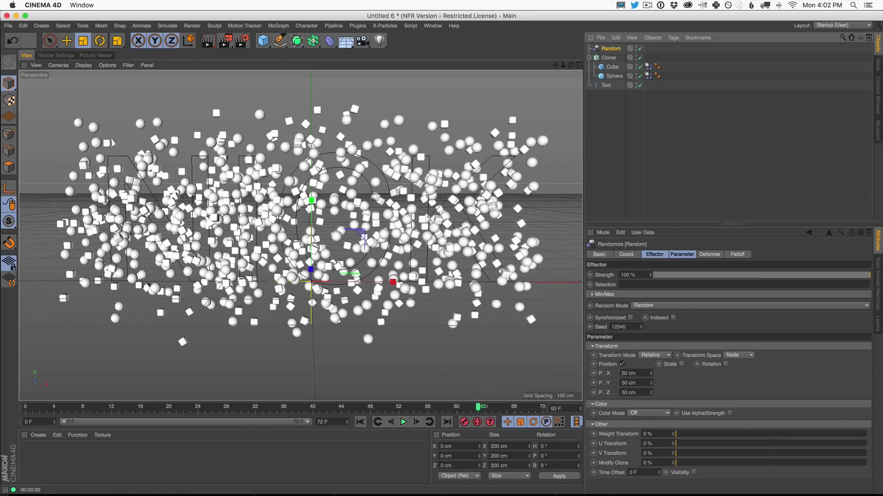
Step: Switch the Random effector from position to uniform scale, with Scale set to 0.79
{"action": "left_click", "coordinate": [623, 364]}
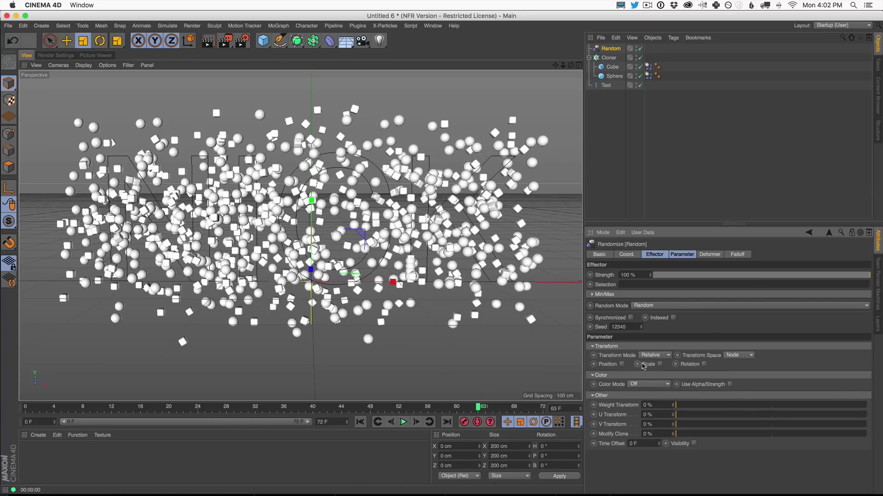
{"action": "left_click", "coordinate": [660, 365]}
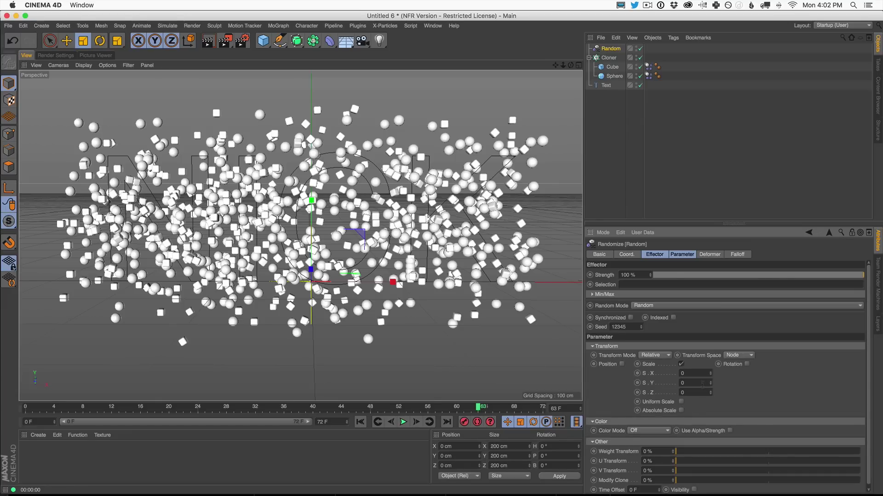
{"action": "left_click_drag", "start_coordinate": [711, 374], "coordinate": [710, 327]}
{"action": "key", "text": "ctrl+z"}
{"action": "left_click", "coordinate": [682, 402]}
{"action": "mouse_move", "coordinate": [710, 376]}
{"action": "left_mouse_down"}
{"action": "mouse_move", "coordinate": [726, 315]}
{"action": "mouse_move", "coordinate": [722, 348]}
{"action": "mouse_move", "coordinate": [722, 337]}
{"action": "left_mouse_up"}
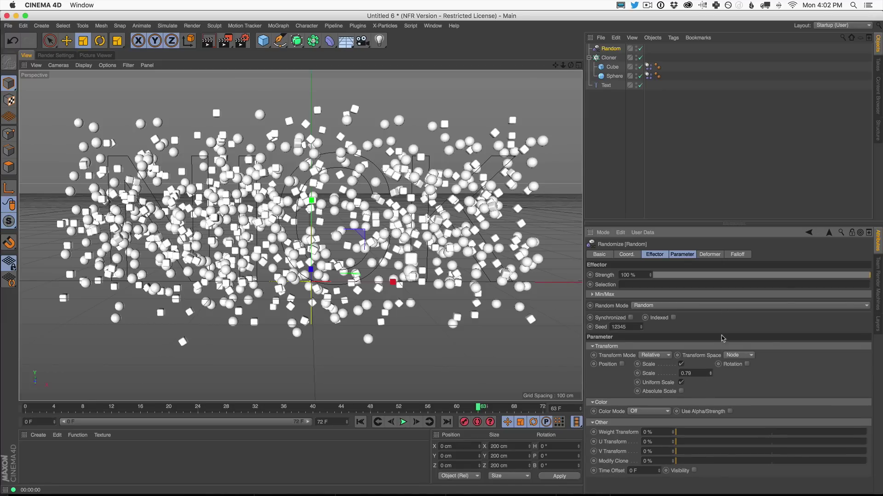
Step: Replay the animation from the start and stop at frame 30 with the letters half built
{"action": "left_click", "coordinate": [360, 422]}
{"action": "left_click", "coordinate": [403, 422]}
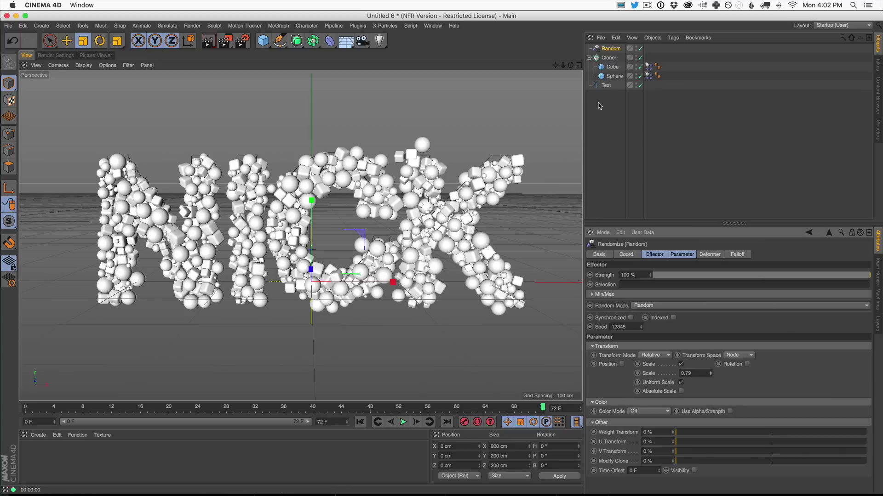
{"action": "left_click", "coordinate": [393, 421]}
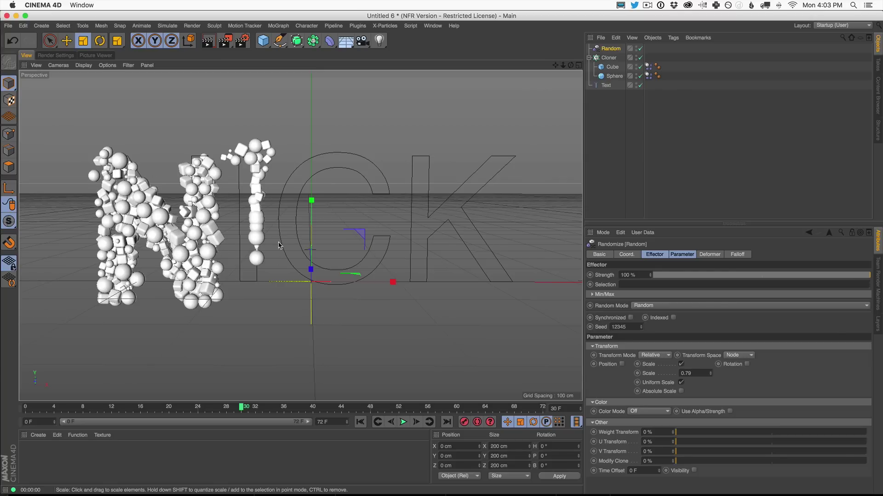
Step: Select the Text object and temporarily replace the NICK text with 1234
{"action": "left_click", "coordinate": [607, 86]}
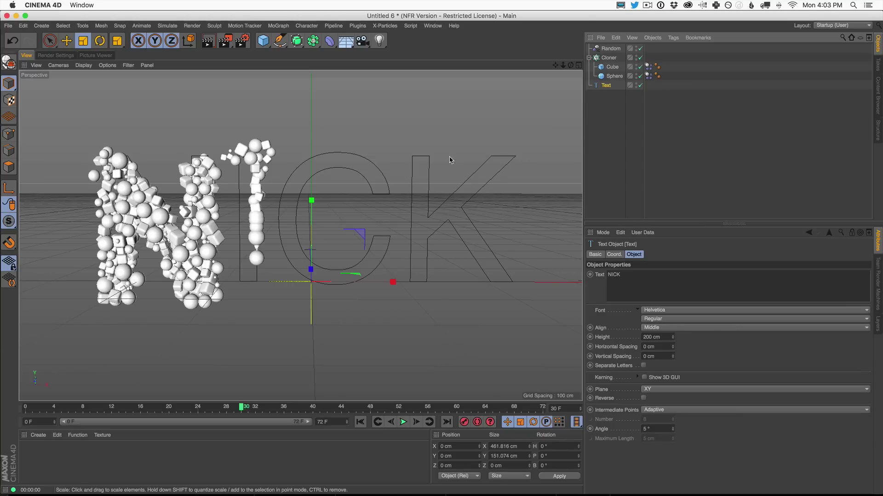
{"action": "left_click_drag", "start_coordinate": [619, 104], "coordinate": [603, 42]}
{"action": "left_click", "coordinate": [613, 98]}
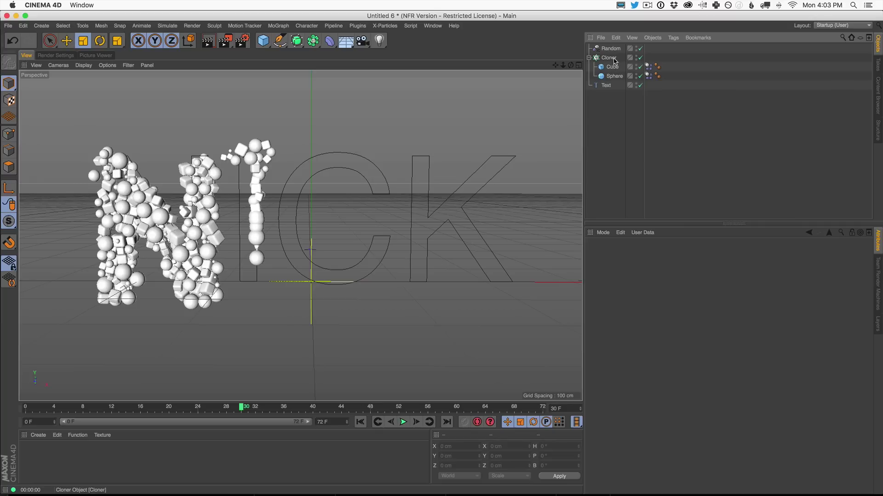
{"action": "left_click", "coordinate": [606, 85]}
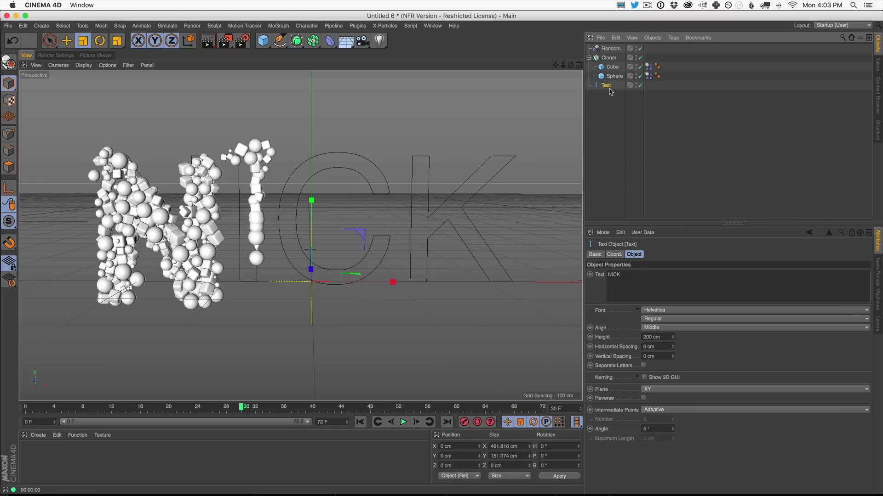
{"action": "left_click", "coordinate": [628, 296]}
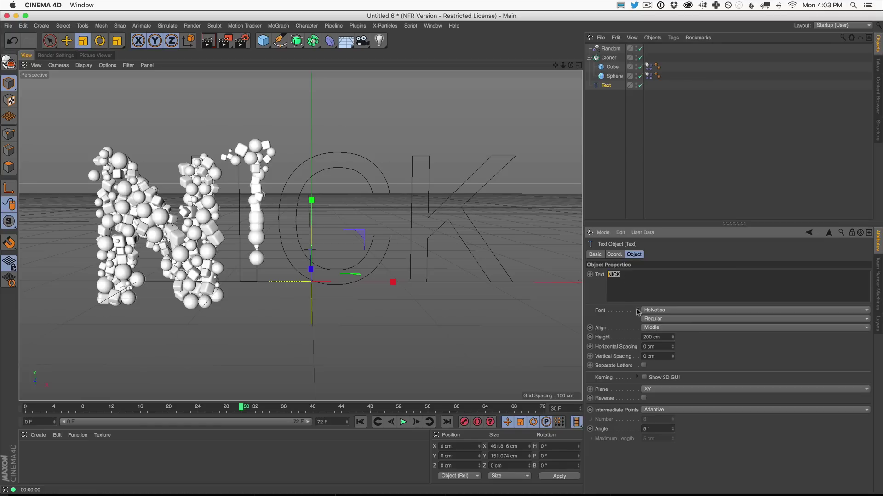
{"action": "type", "text": "1234"}
{"action": "left_click", "coordinate": [602, 137]}
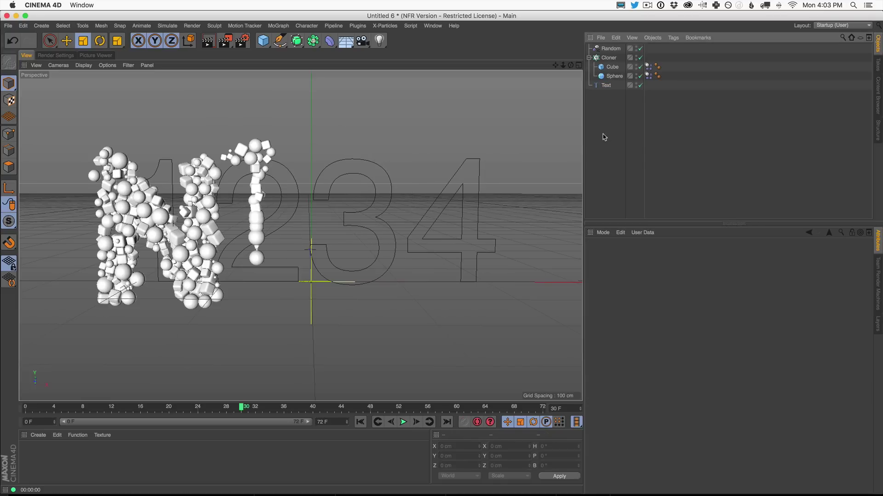
Step: Preview the animation with the 1234 text, then undo back to NICK
{"action": "left_click", "coordinate": [360, 422]}
{"action": "left_click", "coordinate": [403, 422]}
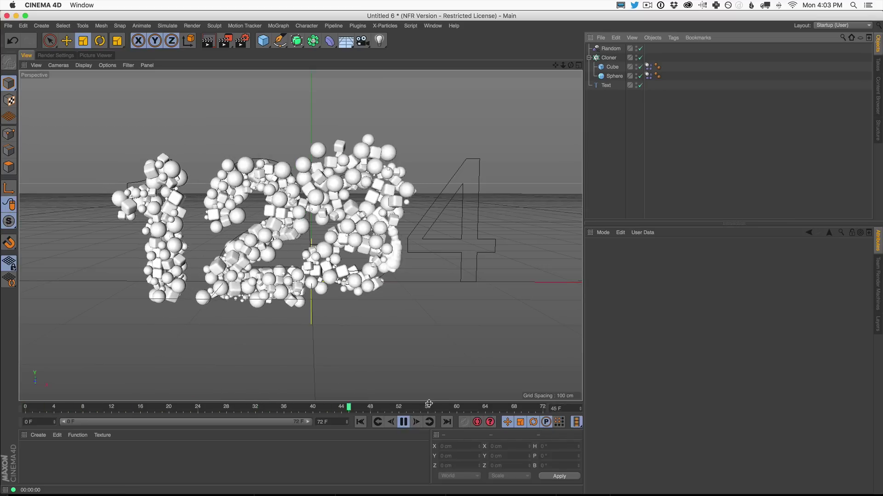
{"action": "left_click", "coordinate": [404, 422]}
{"action": "key", "text": "super+z"}
{"action": "key", "text": "super+z"}
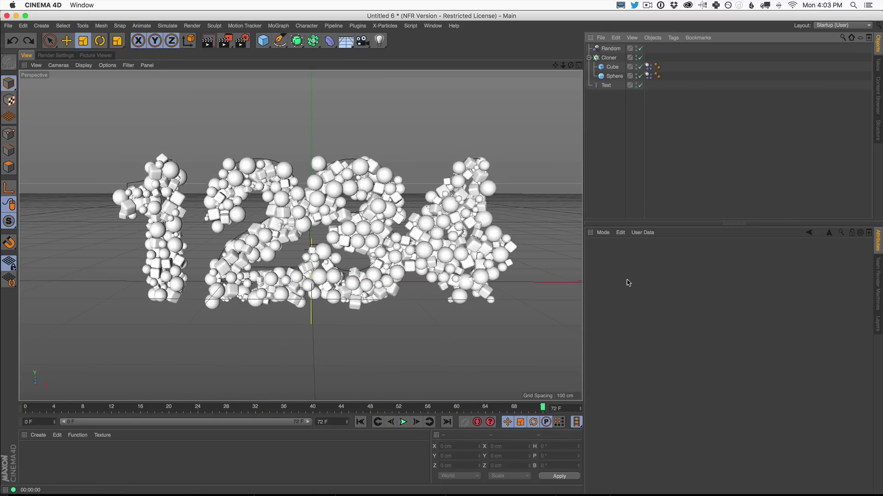
Step: Reselect the Text object to confirm it reads NICK and rewind to frame 0
{"action": "left_click", "coordinate": [607, 86]}
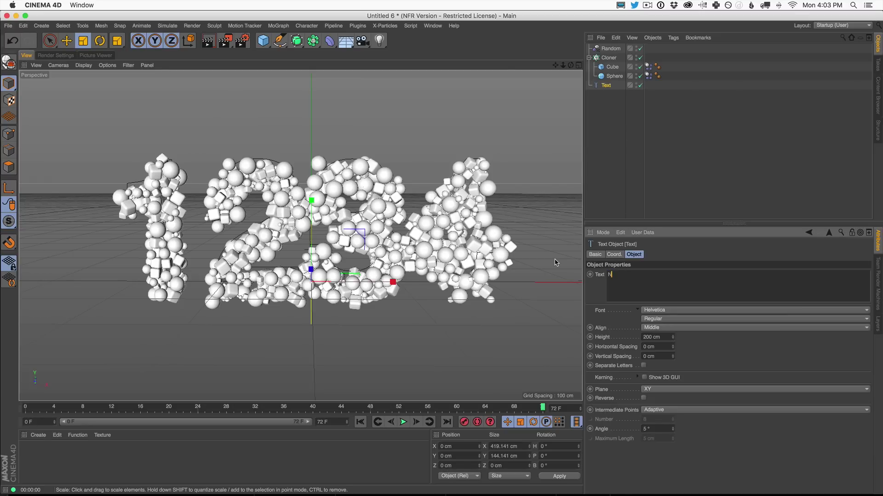
{"action": "left_click", "coordinate": [612, 114]}
{"action": "left_click", "coordinate": [605, 86]}
{"action": "left_click", "coordinate": [609, 101]}
{"action": "left_click", "coordinate": [606, 86]}
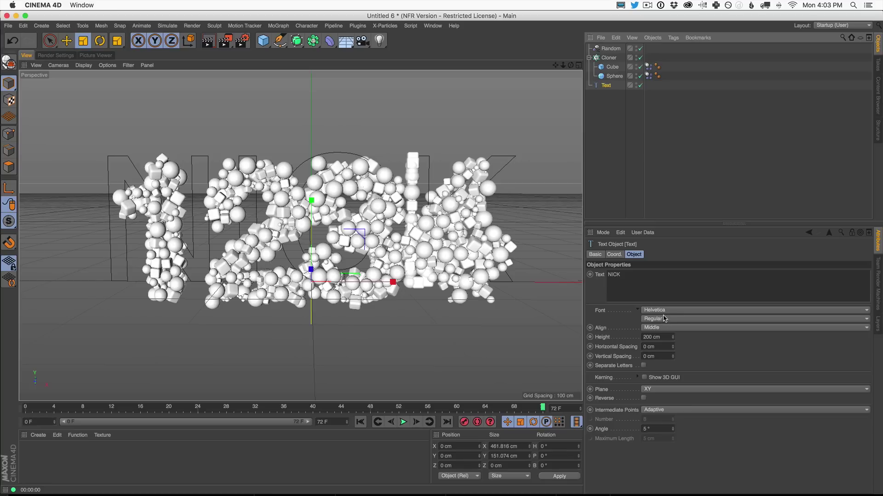
{"action": "left_click", "coordinate": [360, 422]}
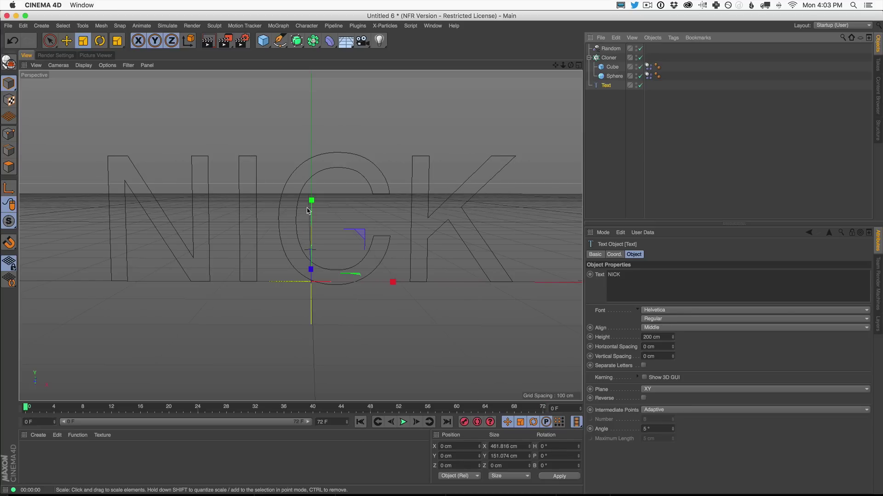
Step: Change the font style from Regular to Light and play the animation
{"action": "left_click", "coordinate": [664, 319]}
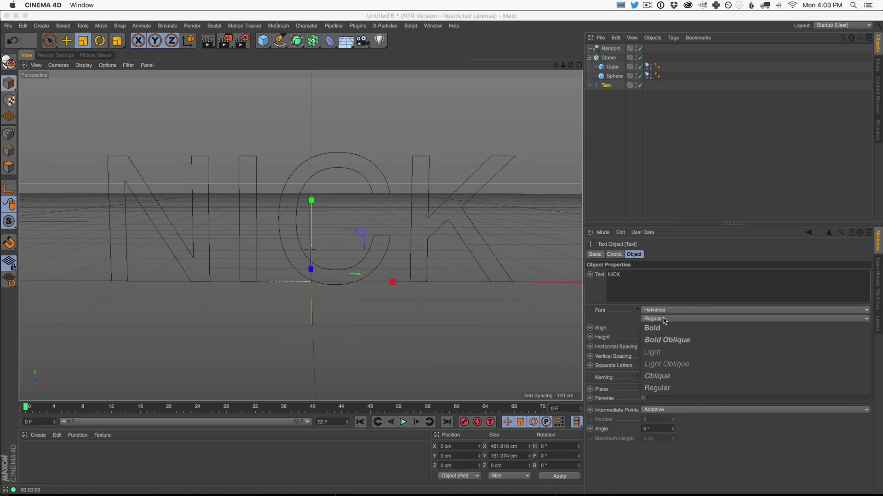
{"action": "left_click", "coordinate": [671, 354]}
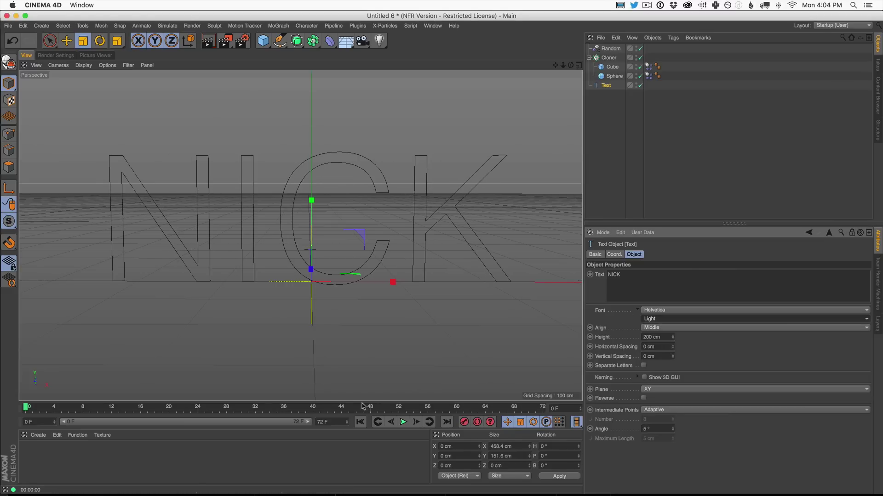
{"action": "left_click", "coordinate": [404, 422]}
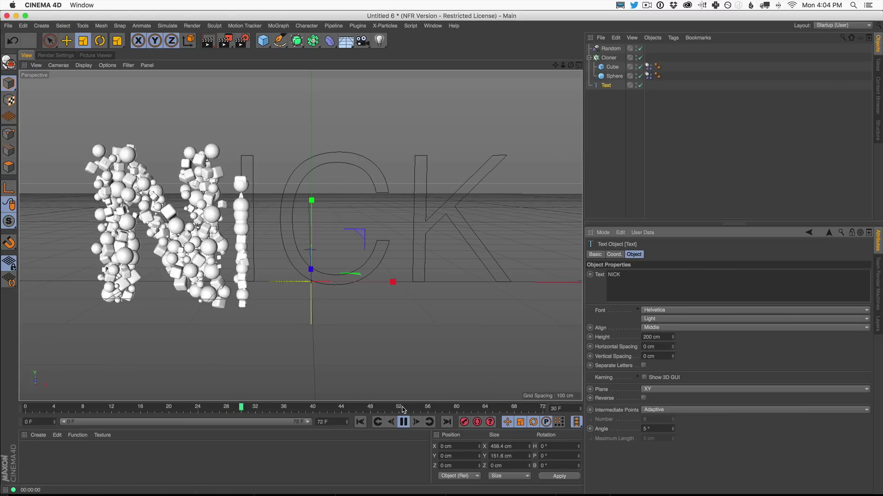
Step: Set the lettering font to TYPOGRAPH PRO in the UltraLight style
{"action": "left_click", "coordinate": [403, 422]}
{"action": "left_click", "coordinate": [666, 311]}
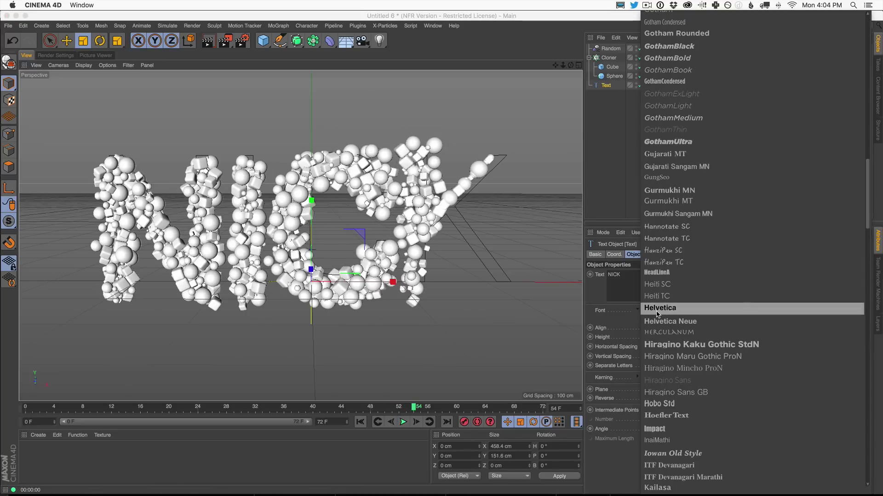
{"action": "scroll", "coordinate": [658, 314], "scroll_direction": "down", "scroll_amount": 15}
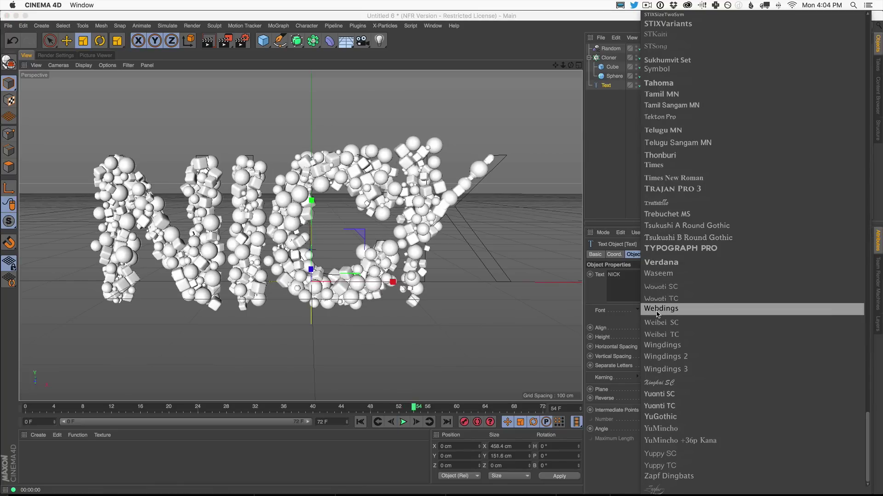
{"action": "left_click", "coordinate": [672, 249]}
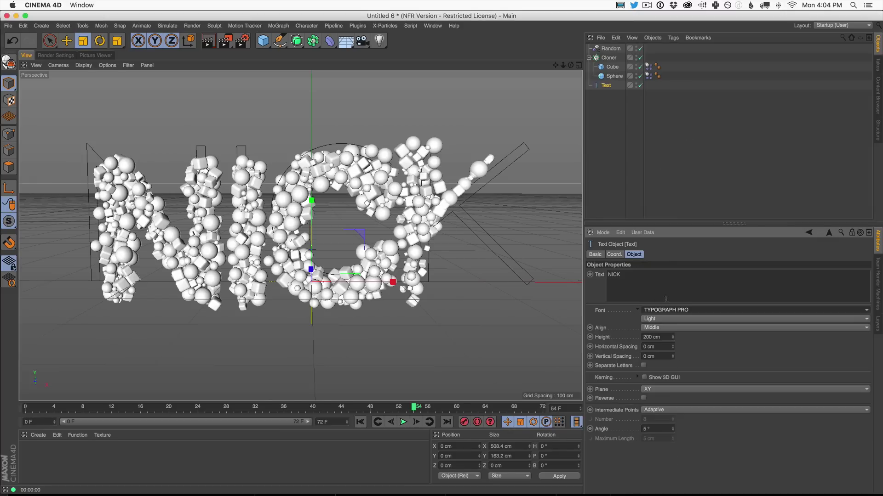
{"action": "left_click", "coordinate": [672, 310]}
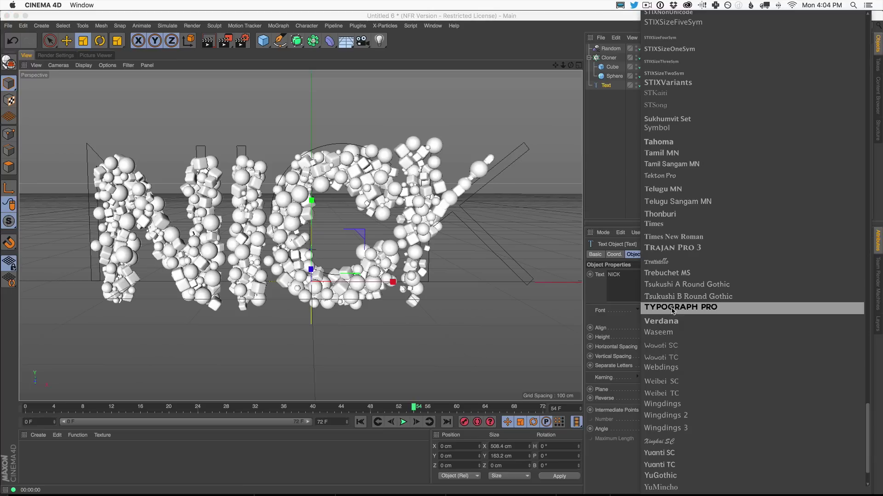
{"action": "left_click", "coordinate": [672, 307]}
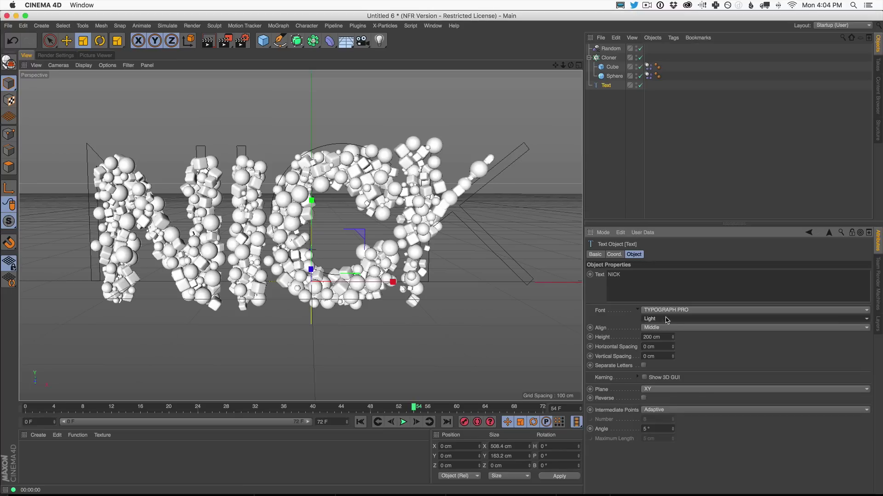
{"action": "left_click", "coordinate": [666, 319]}
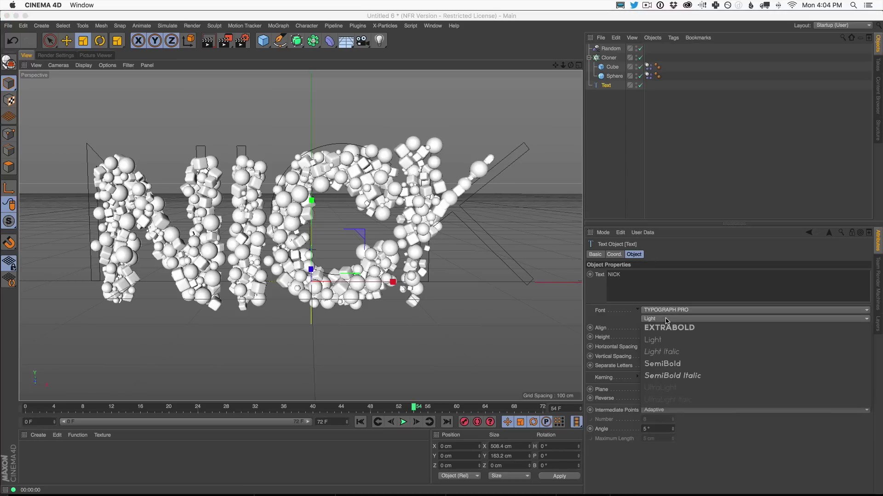
{"action": "left_click", "coordinate": [656, 389]}
Step: Play the preview from the first frame, then stop and rewind to frame 0
{"action": "left_click", "coordinate": [360, 422]}
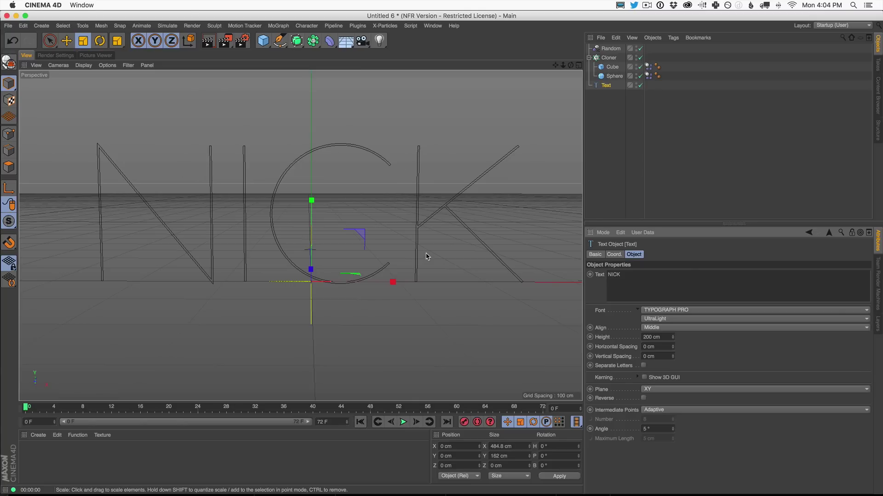
{"action": "left_click", "coordinate": [403, 421]}
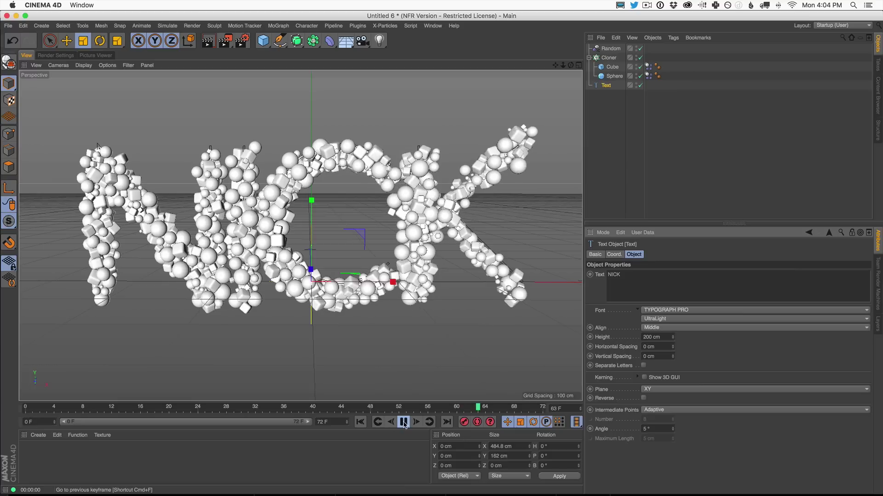
{"action": "left_click", "coordinate": [403, 422]}
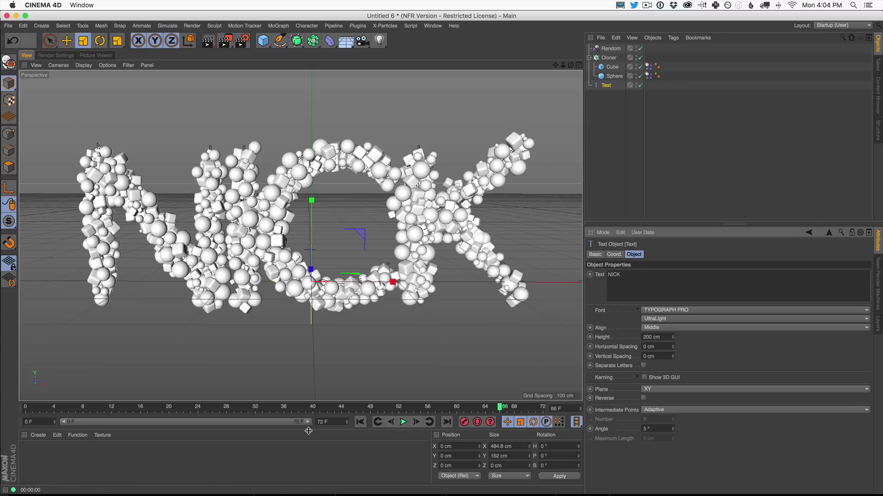
{"action": "left_click", "coordinate": [360, 422]}
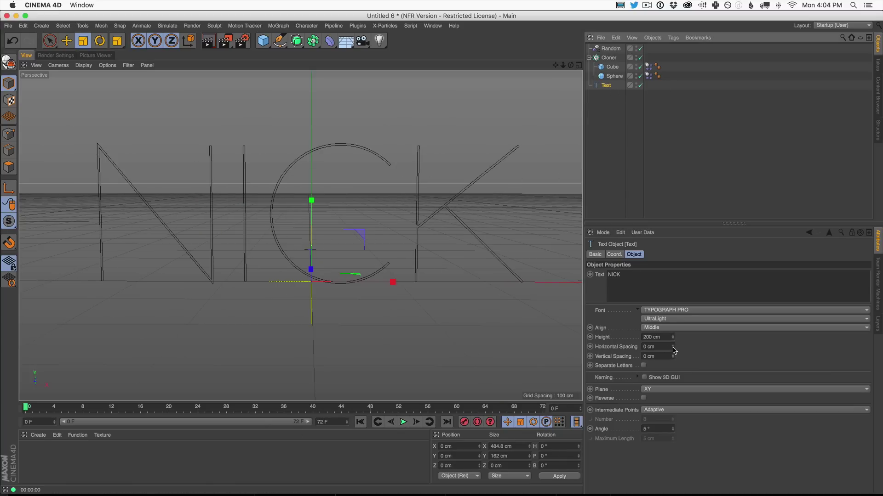
Step: Set the horizontal letter spacing to 44 cm and play the animation to check the clones
{"action": "left_click_drag", "start_coordinate": [674, 350], "coordinate": [678, 330]}
{"action": "left_click", "coordinate": [403, 422]}
{"action": "scroll", "coordinate": [394, 265], "scroll_direction": "down", "scroll_amount": 3}
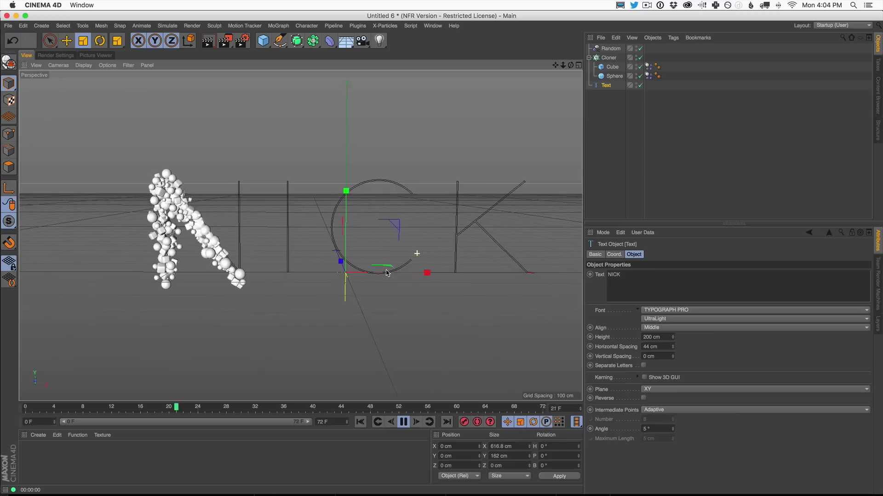
{"action": "scroll", "coordinate": [394, 266], "scroll_direction": "up", "scroll_amount": 3}
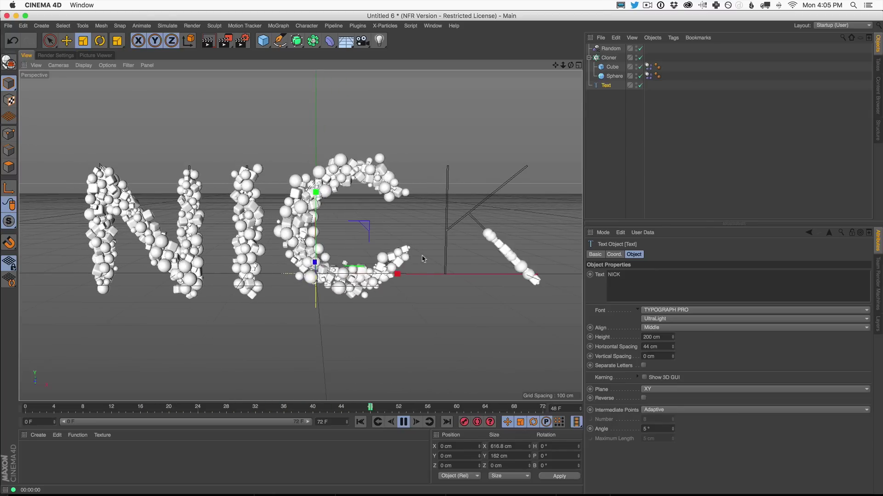
{"action": "key", "text": "F8"}
{"action": "left_click_drag", "start_coordinate": [404, 299], "coordinate": [439, 276], "text": "alt"}
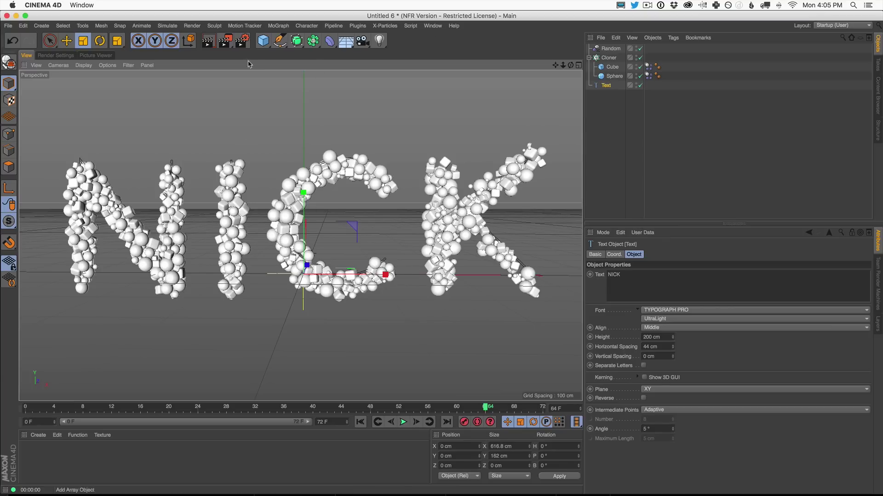
{"action": "left_click", "coordinate": [268, 45]}
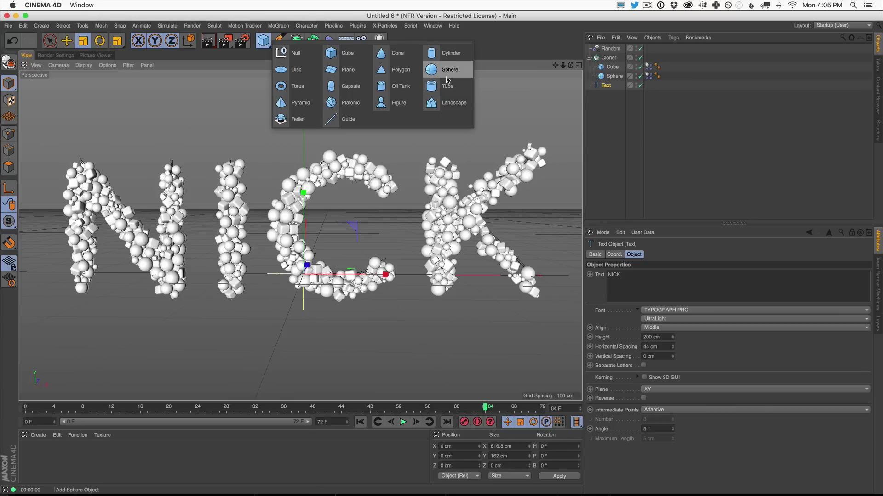
Step: Add a Cone 15 cm tall with a 7.5 cm bottom radius and compare the Sphere and Cube settings
{"action": "left_click", "coordinate": [398, 55]}
{"action": "left_click_drag", "start_coordinate": [257, 96], "coordinate": [145, 313]}
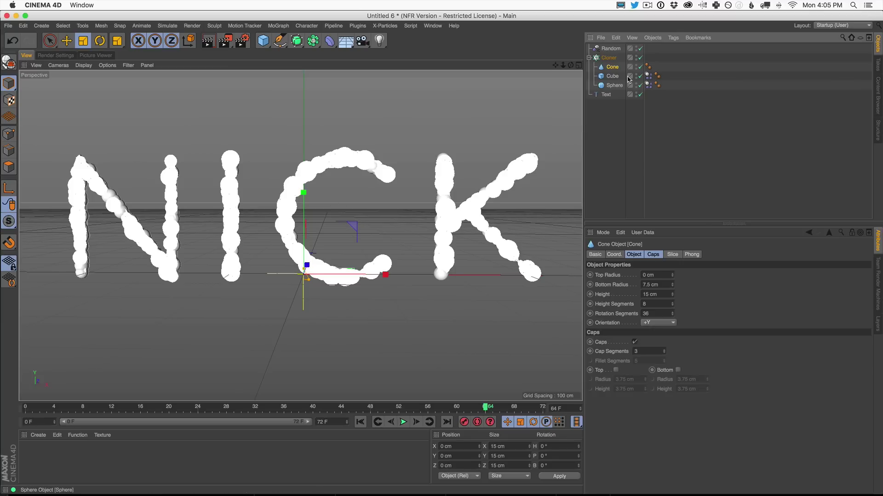
{"action": "left_click", "coordinate": [615, 85]}
{"action": "left_click", "coordinate": [618, 77]}
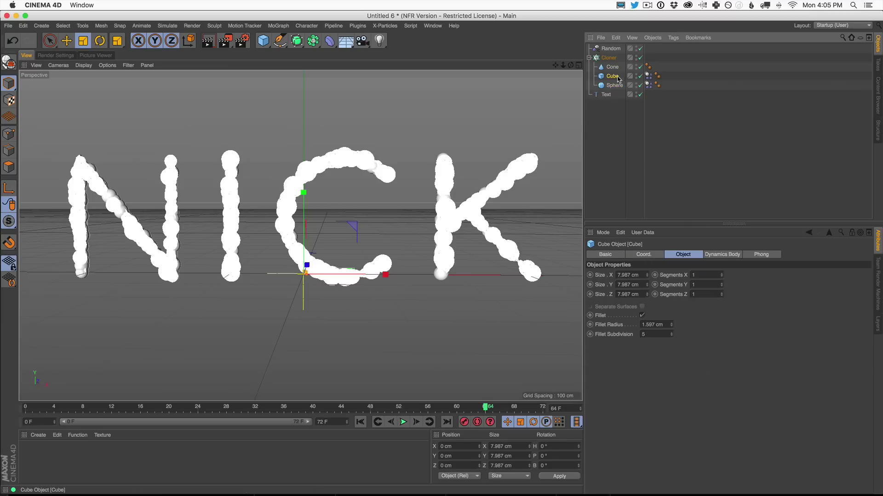
{"action": "left_click", "coordinate": [615, 86]}
{"action": "left_click", "coordinate": [613, 77]}
Step: Check the Cube's dynamics tag, then select the Cone and open its simulation tags
{"action": "left_click", "coordinate": [649, 76]}
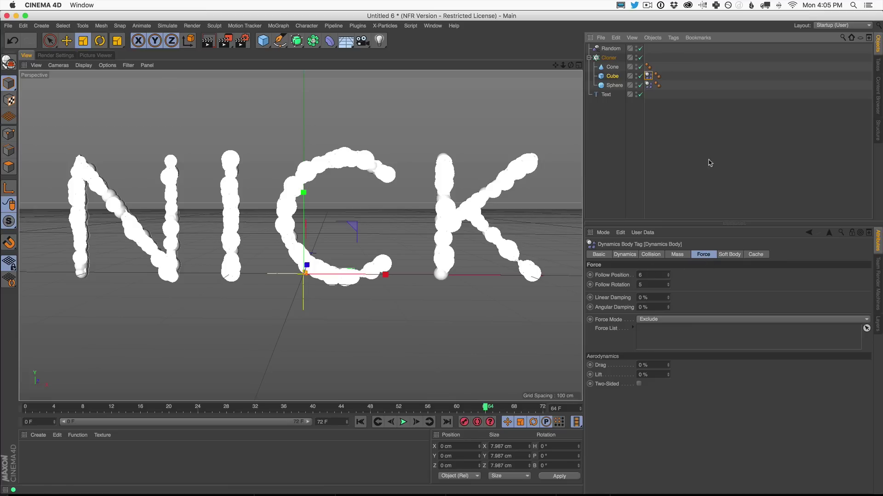
{"action": "left_click", "coordinate": [613, 68]}
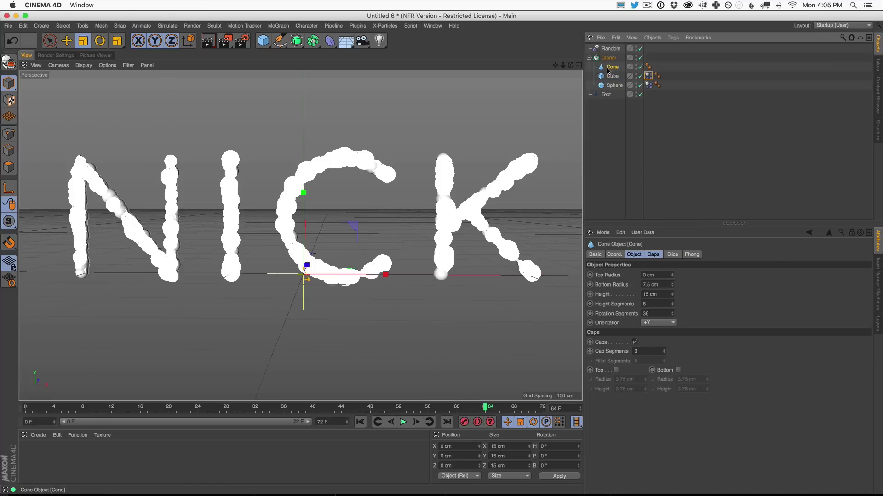
{"action": "left_click", "coordinate": [673, 38]}
{"action": "mouse_move", "coordinate": [740, 128]}
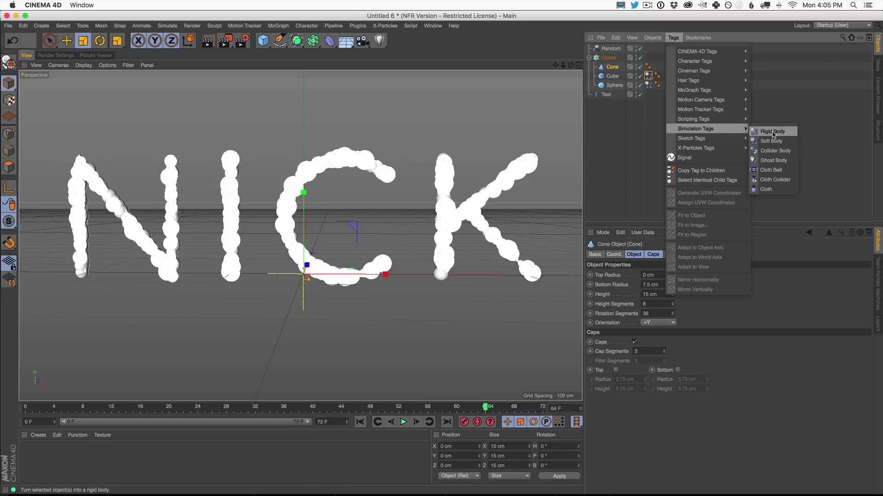
Step: Give the Cone a Rigid Body tag, then preview and shrink the cone clones further
{"action": "left_click", "coordinate": [773, 132]}
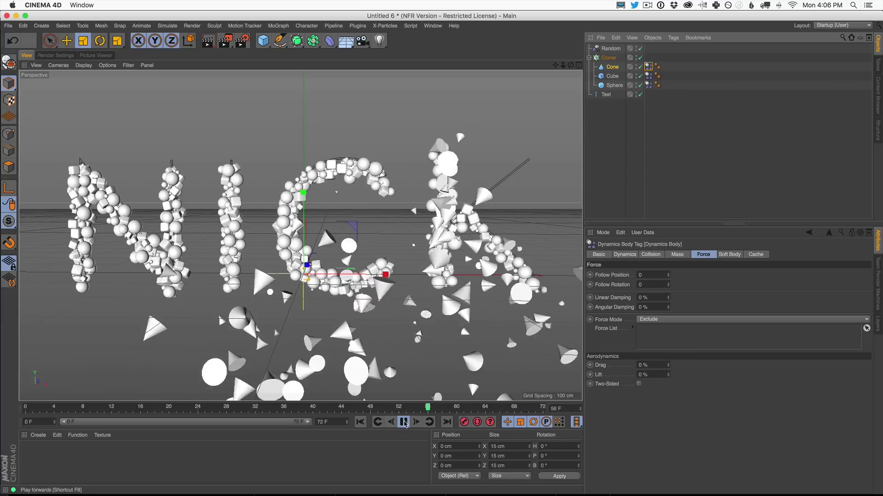
{"action": "key", "text": "F8"}
{"action": "left_click_drag", "start_coordinate": [237, 97], "coordinate": [149, 214]}
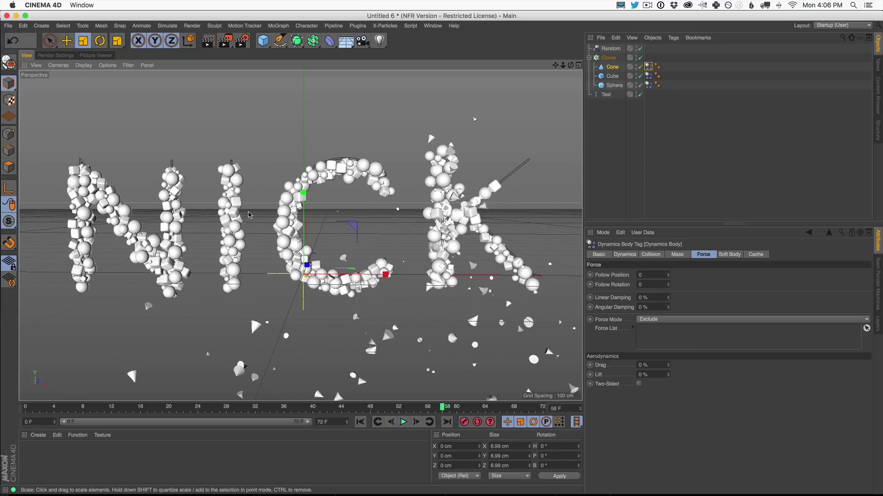
{"action": "left_click", "coordinate": [402, 422]}
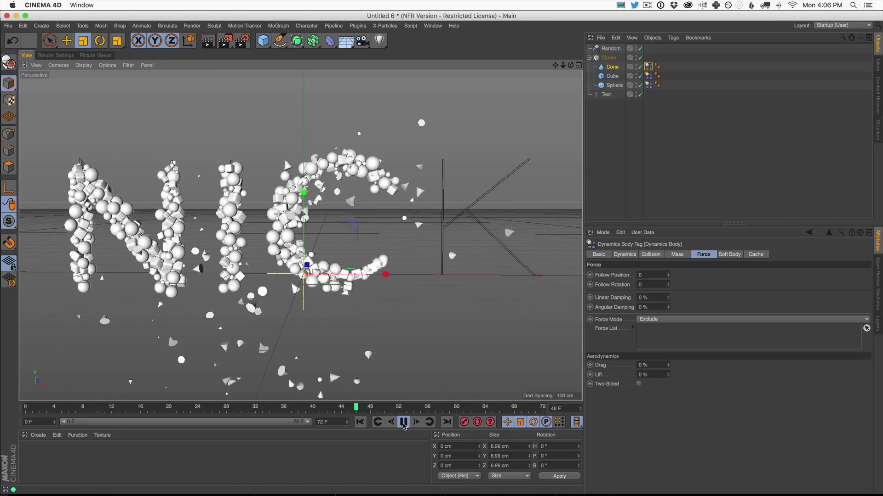
{"action": "key", "text": "F8"}
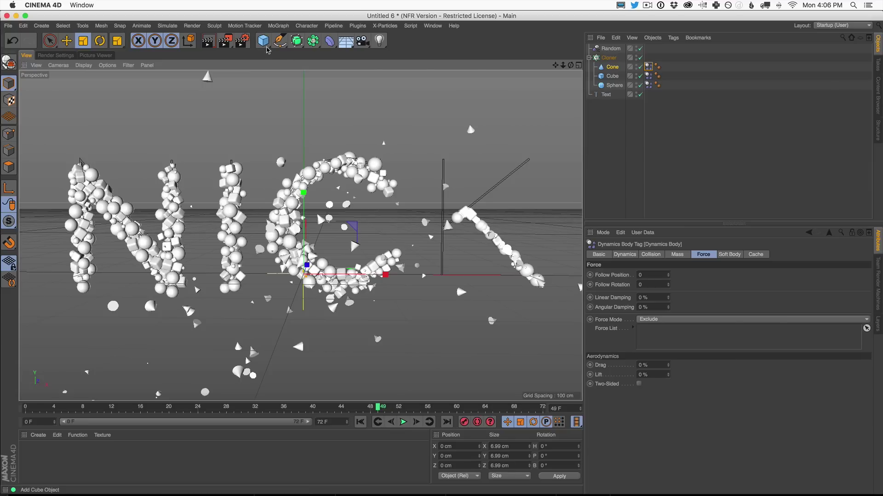
Step: Add a Plane and scale it up into a vast 29760 cm floor
{"action": "left_click_drag", "start_coordinate": [263, 41], "coordinate": [342, 70]}
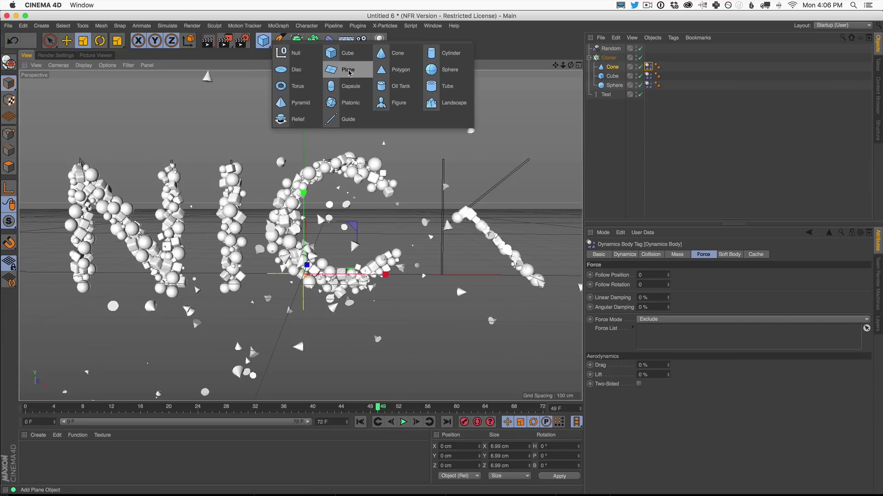
{"action": "left_click_drag", "start_coordinate": [347, 74], "coordinate": [322, 137]}
{"action": "left_click_drag", "start_coordinate": [263, 41], "coordinate": [363, 70]}
{"action": "left_click", "coordinate": [83, 41]}
{"action": "left_click_drag", "start_coordinate": [216, 254], "coordinate": [513, 127]}
Step: Lower the plane to Y −33.262 cm just below the letters, replay, and select it for tagging
{"action": "left_click", "coordinate": [66, 43]}
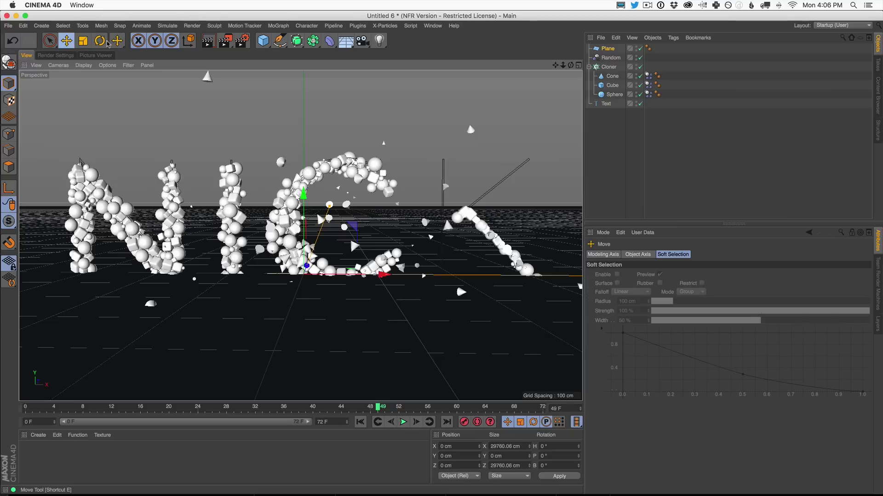
{"action": "left_click_drag", "start_coordinate": [303, 193], "coordinate": [302, 226]}
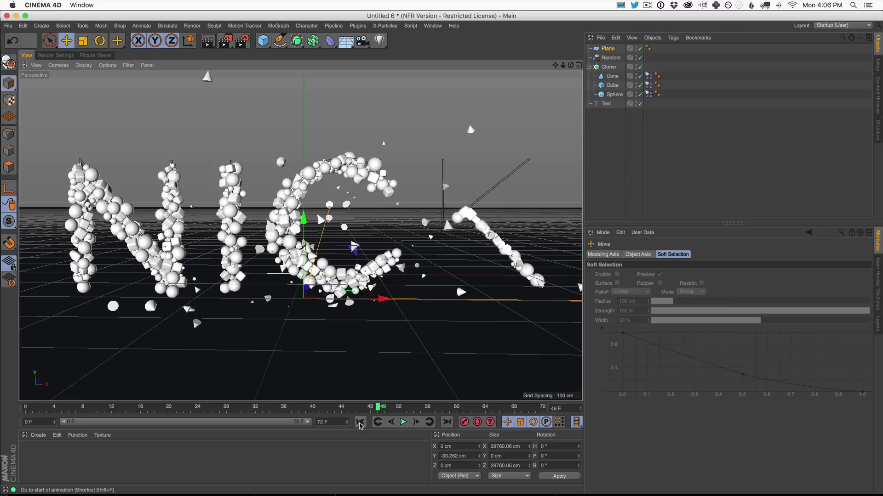
{"action": "left_click", "coordinate": [360, 422]}
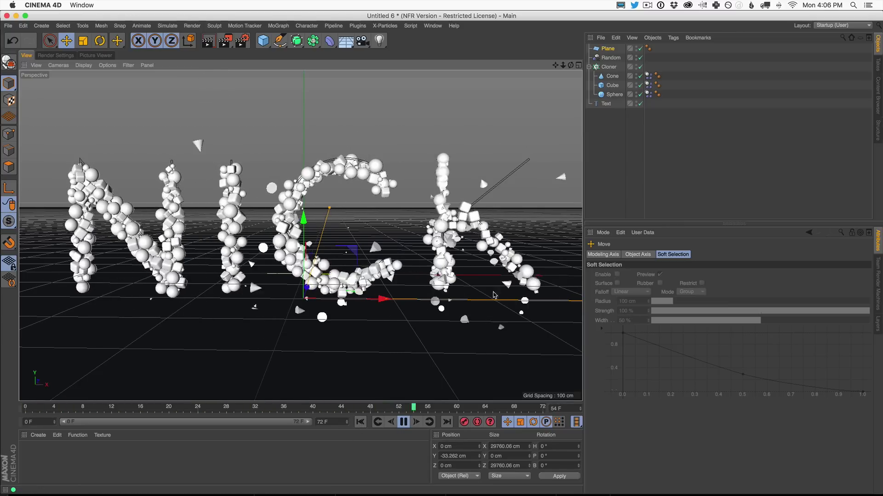
{"action": "left_click", "coordinate": [404, 422]}
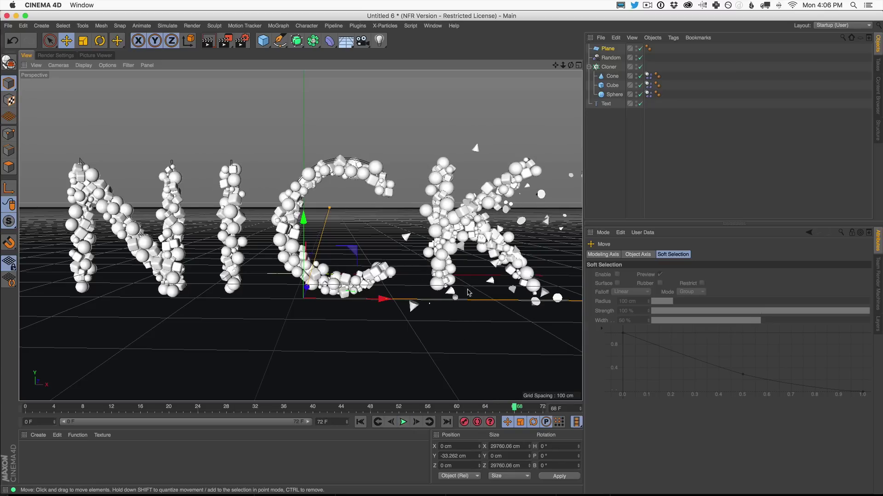
{"action": "left_click", "coordinate": [608, 49]}
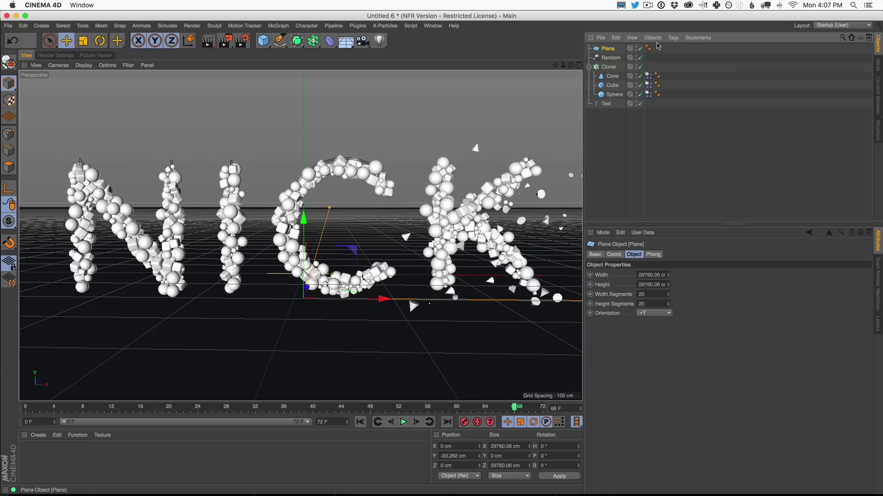
{"action": "left_click", "coordinate": [674, 38]}
{"action": "mouse_move", "coordinate": [702, 132]}
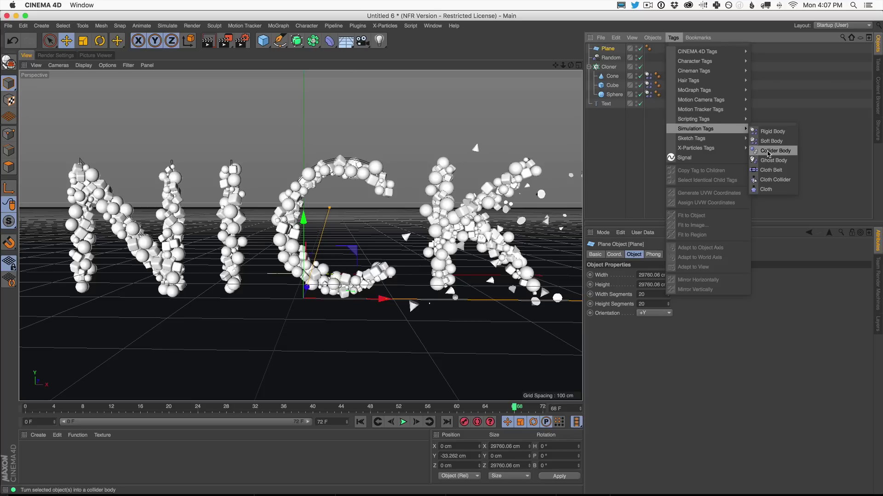
Step: Tag the Plane as a Collider Body, replay from the start, and open its Collision settings
{"action": "left_click", "coordinate": [768, 153]}
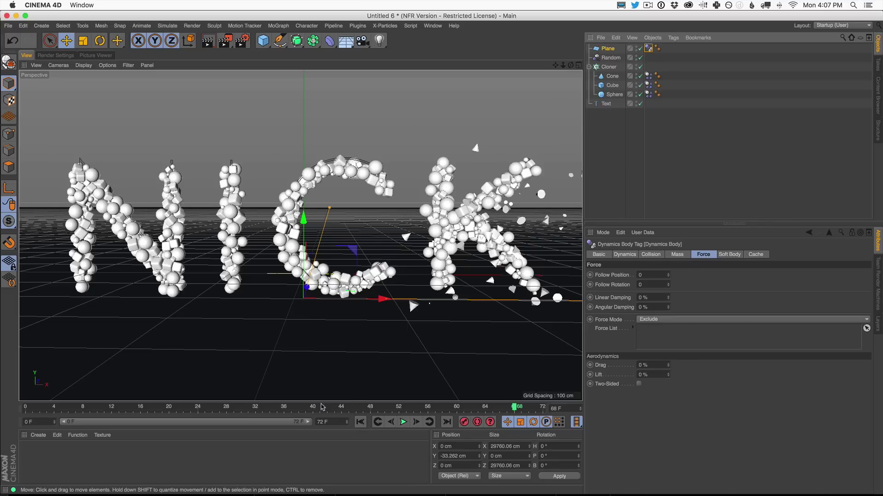
{"action": "left_click", "coordinate": [360, 422]}
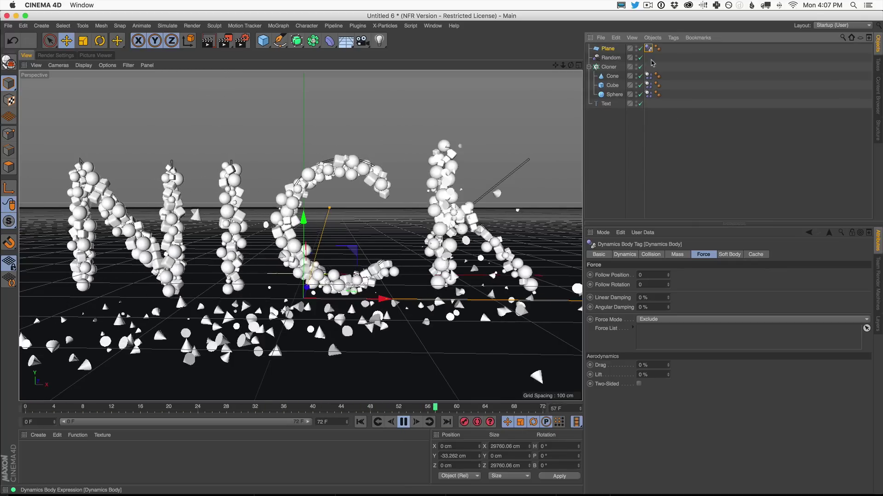
{"action": "left_click", "coordinate": [656, 255]}
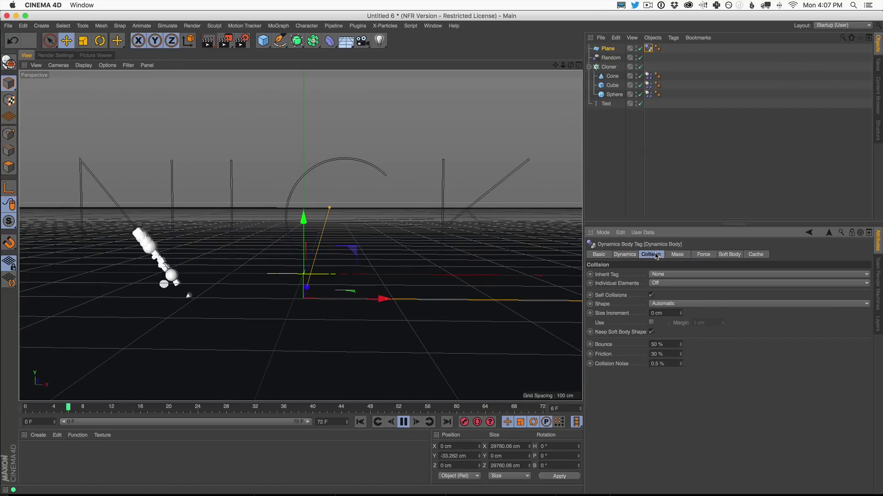
{"action": "left_click", "coordinate": [662, 344]}
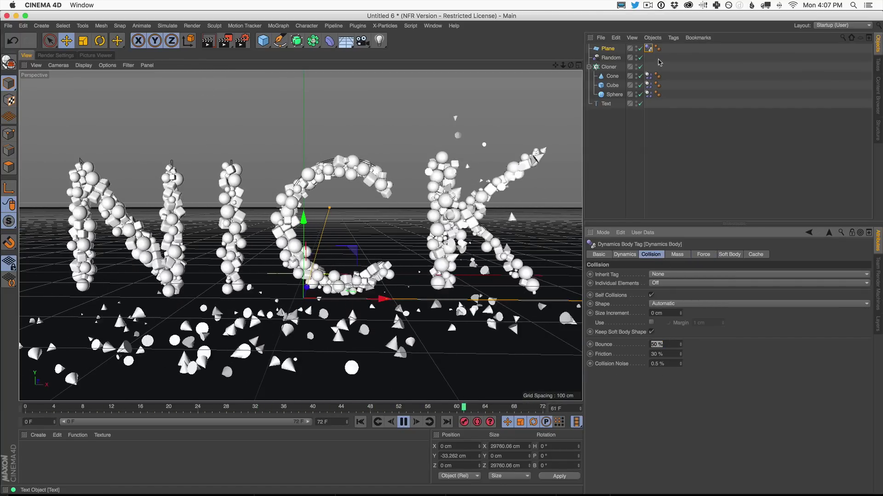
Step: Set the plane's collision Bounce to 20 % and Friction to 90 %
{"action": "type", "text": "20"}
{"action": "key", "text": "Tab"}
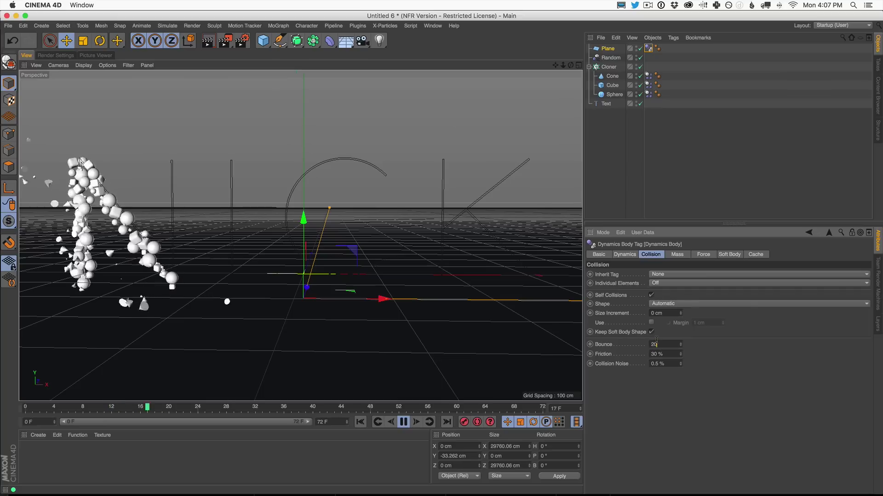
{"action": "type", "text": "90"}
{"action": "key", "text": "Return"}
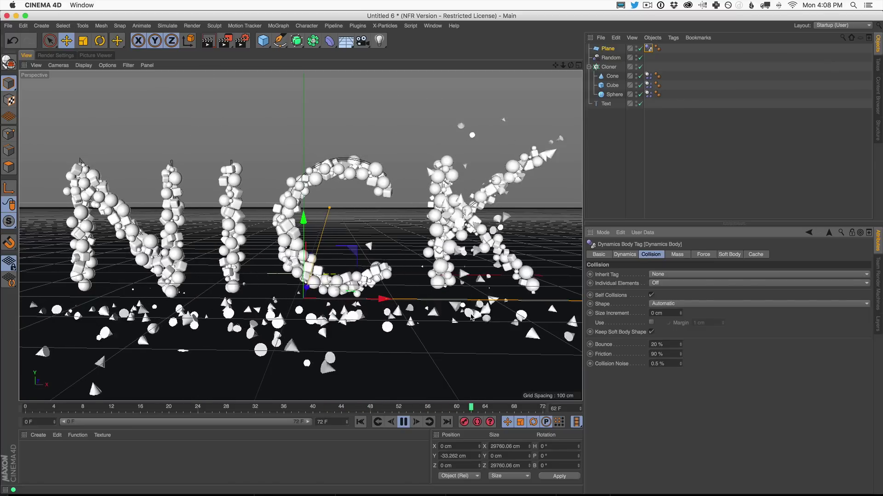
Step: Replay the simulation and stop once the letters have formed
{"action": "left_click", "coordinate": [404, 422]}
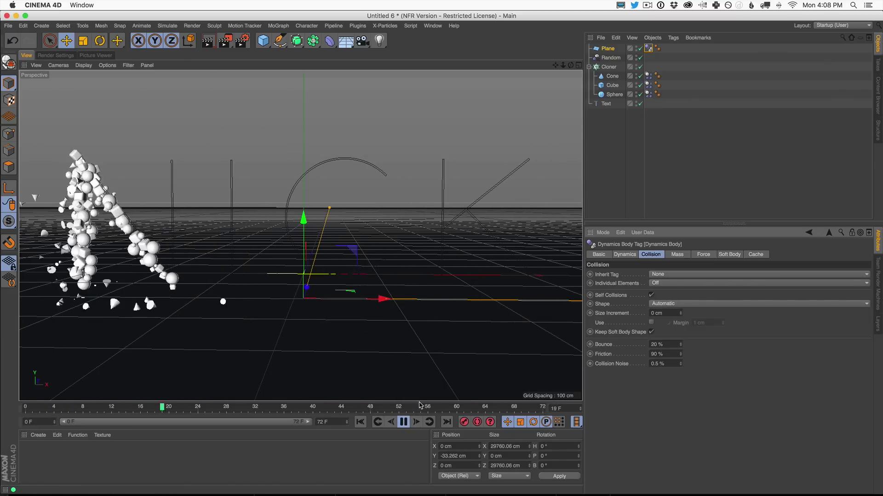
{"action": "left_click", "coordinate": [404, 422]}
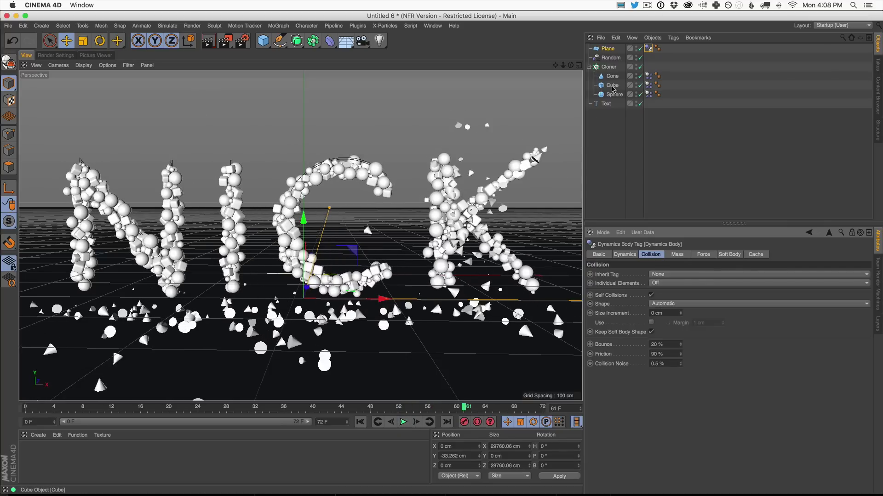
{"action": "left_click", "coordinate": [263, 40]}
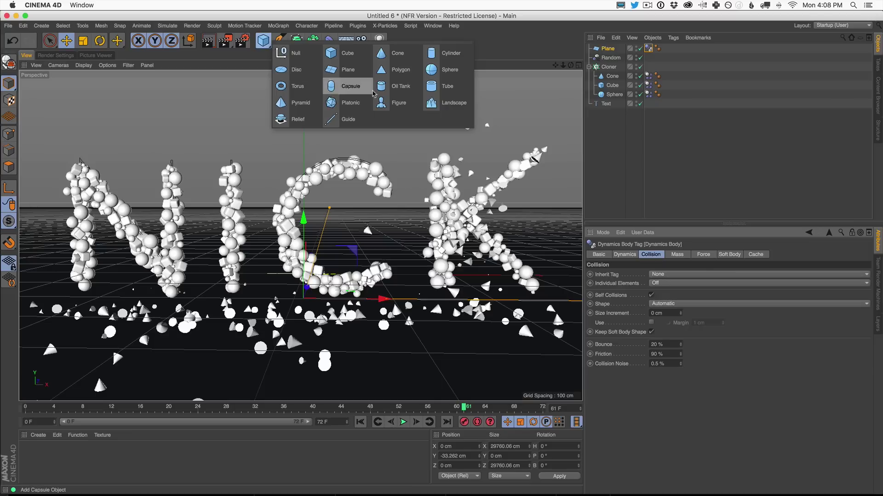
Step: Add a Sphere under the Cloner, scale it to 24.8 cm, and copy the Dynamics Body tag onto it
{"action": "left_click", "coordinate": [450, 70]}
{"action": "left_click_drag", "start_coordinate": [610, 81], "coordinate": [611, 80]}
{"action": "key", "text": "t"}
{"action": "left_click_drag", "start_coordinate": [365, 211], "coordinate": [164, 286]}
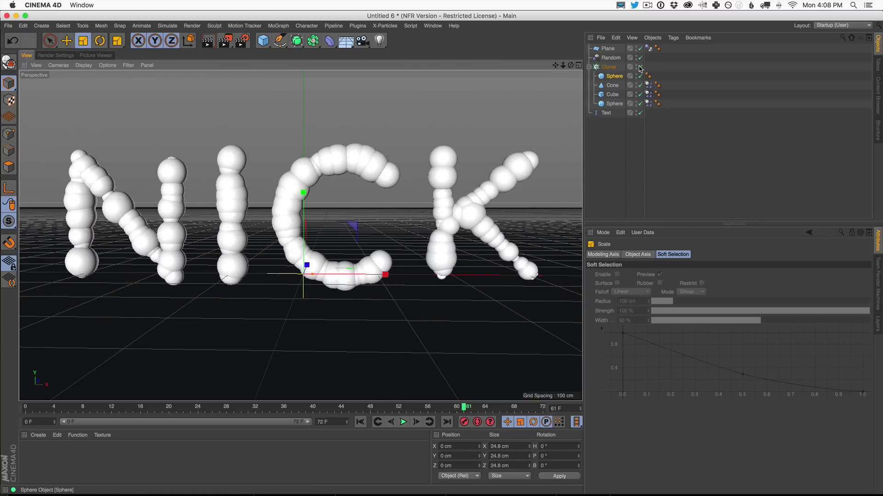
{"action": "left_click", "coordinate": [616, 76]}
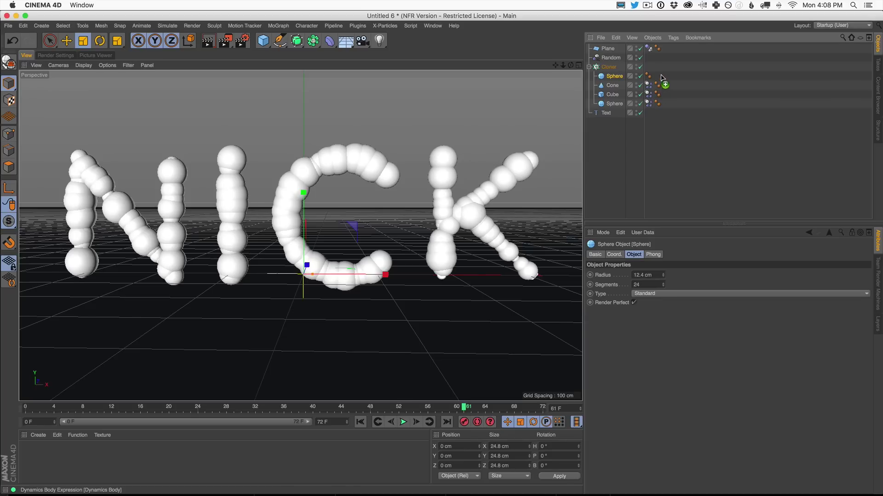
{"action": "left_click_drag", "start_coordinate": [662, 79], "coordinate": [658, 76], "text": "ctrl"}
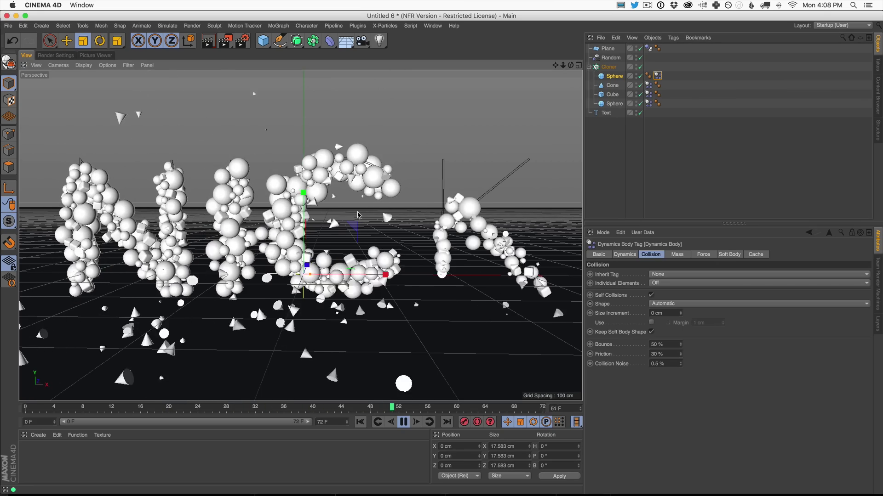
{"action": "left_click", "coordinate": [263, 41]}
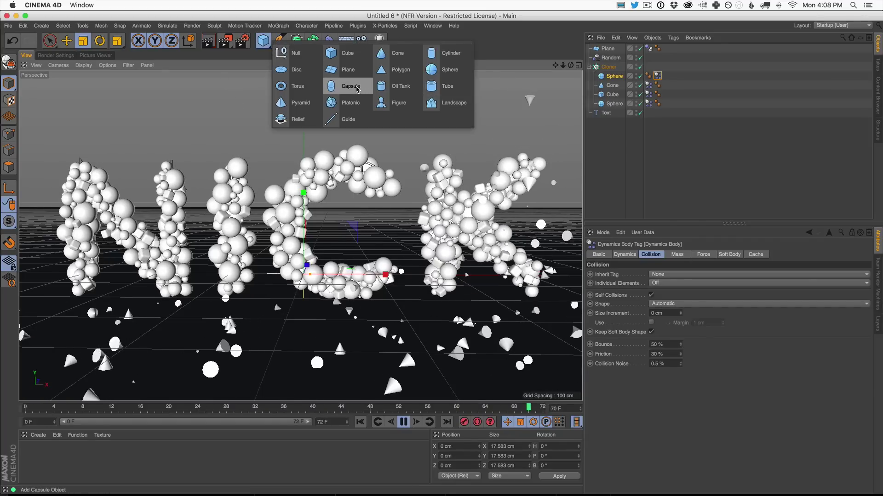
Step: Add a shrunken Capsule and place it as the Cloner's first child
{"action": "left_click", "coordinate": [343, 86]}
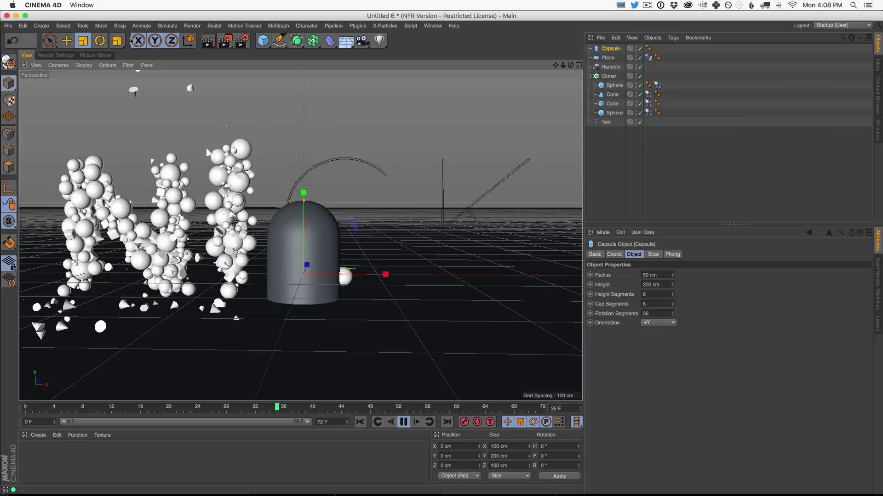
{"action": "left_click_drag", "start_coordinate": [350, 269], "coordinate": [197, 269]}
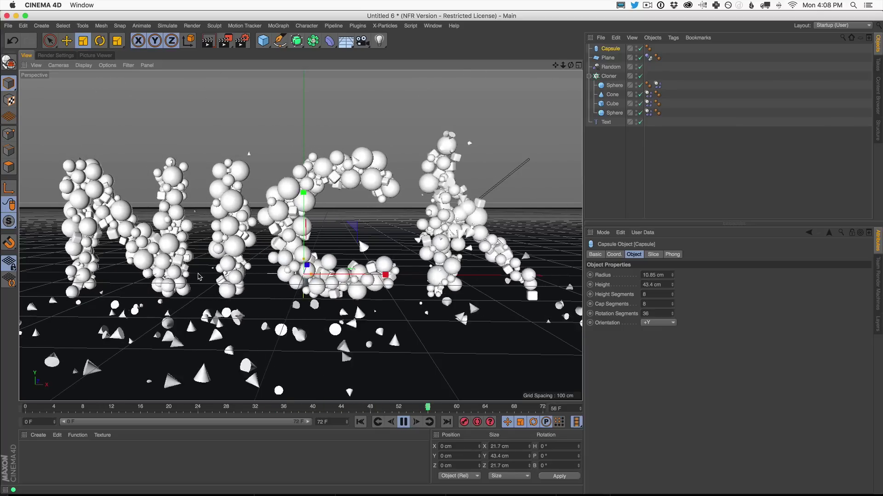
{"action": "left_click_drag", "start_coordinate": [626, 51], "coordinate": [615, 81]}
{"action": "left_click", "coordinate": [660, 75]}
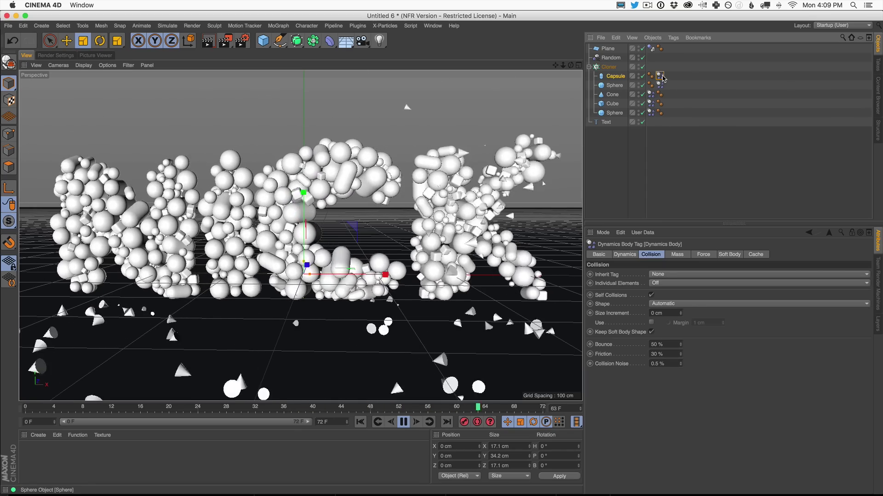
Step: Replace the Capsule's tag with the Cone's Dynamics Body tag and stop playback
{"action": "key", "text": "Delete"}
{"action": "left_click_drag", "start_coordinate": [655, 94], "coordinate": [626, 76]}
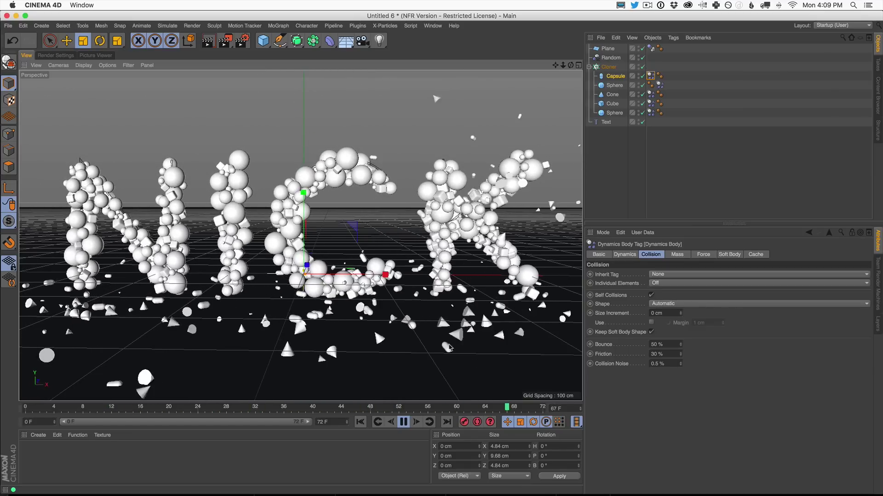
{"action": "left_click", "coordinate": [407, 423]}
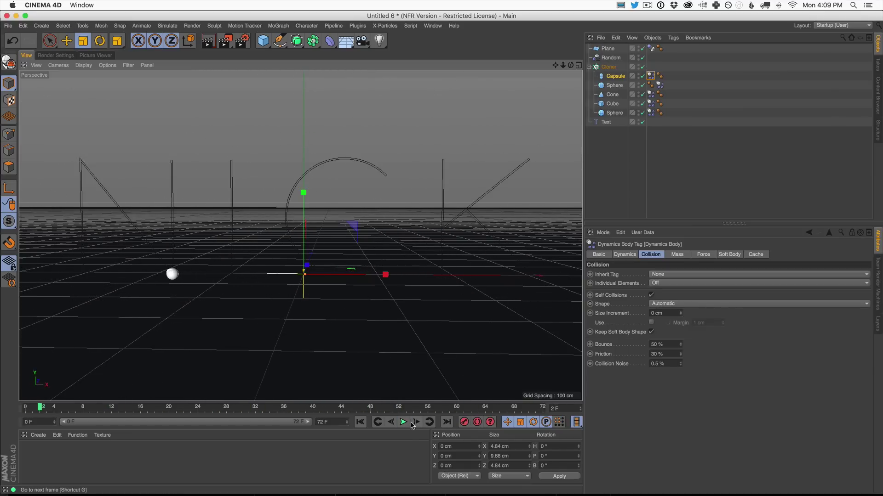
Step: Lengthen the animation to 110 frames and rewind to frame 0
{"action": "left_click", "coordinate": [543, 409]}
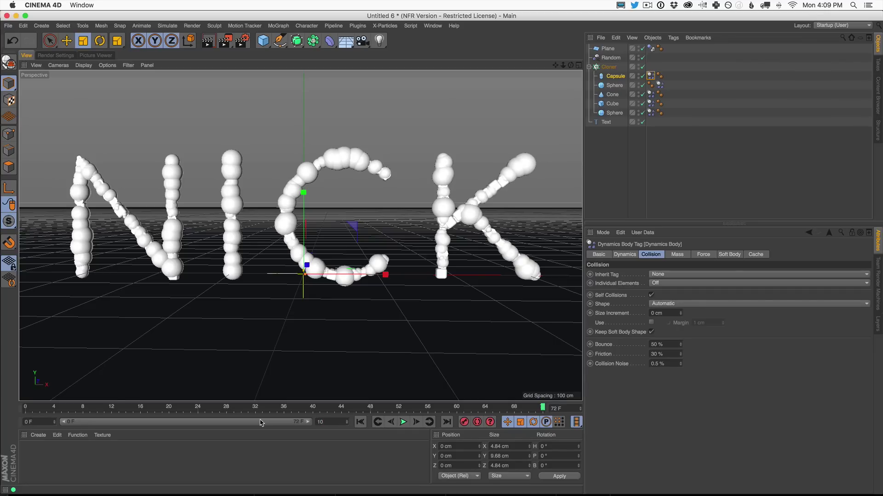
{"action": "key", "text": "Return"}
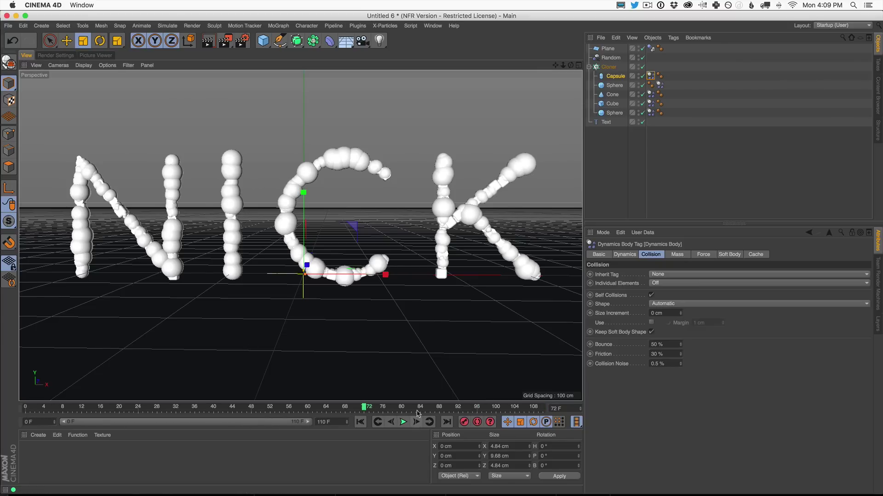
{"action": "left_click_drag", "start_coordinate": [361, 222], "coordinate": [353, 285], "text": "alt"}
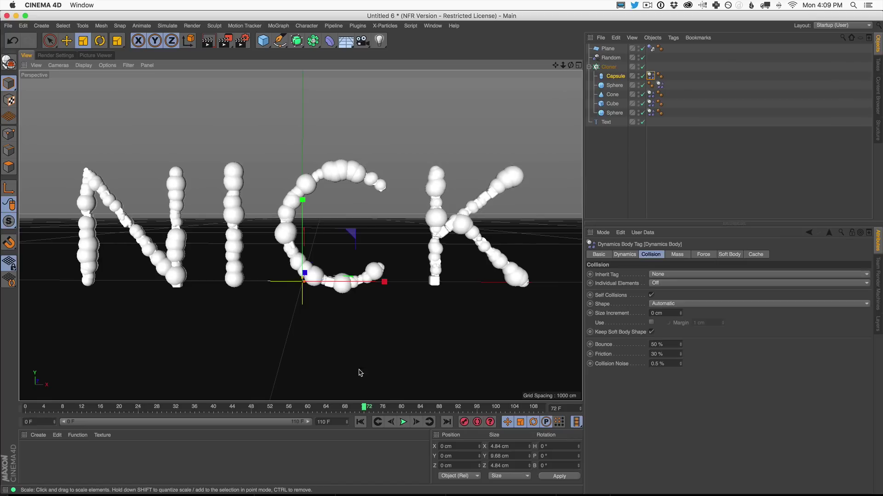
{"action": "left_click", "coordinate": [360, 422]}
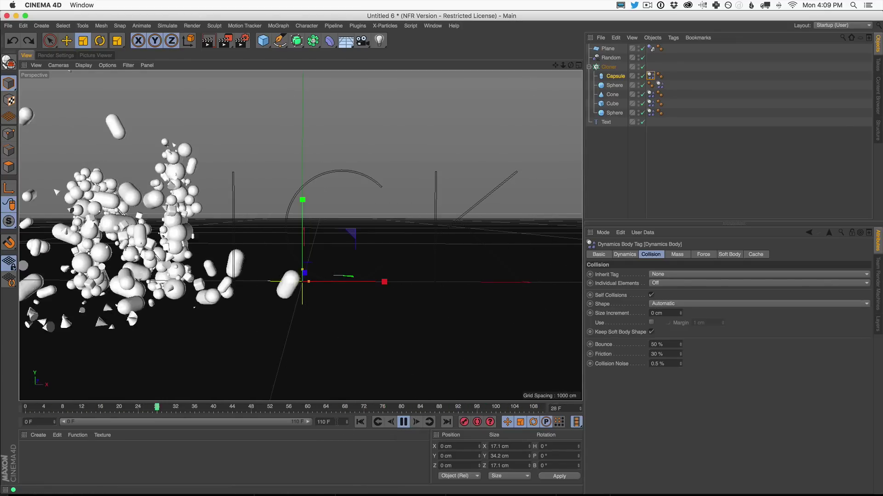
Step: Give the Capsule a fresh copy of the Cone's Dynamics Body tag, then pause and rewind
{"action": "key", "text": "Delete"}
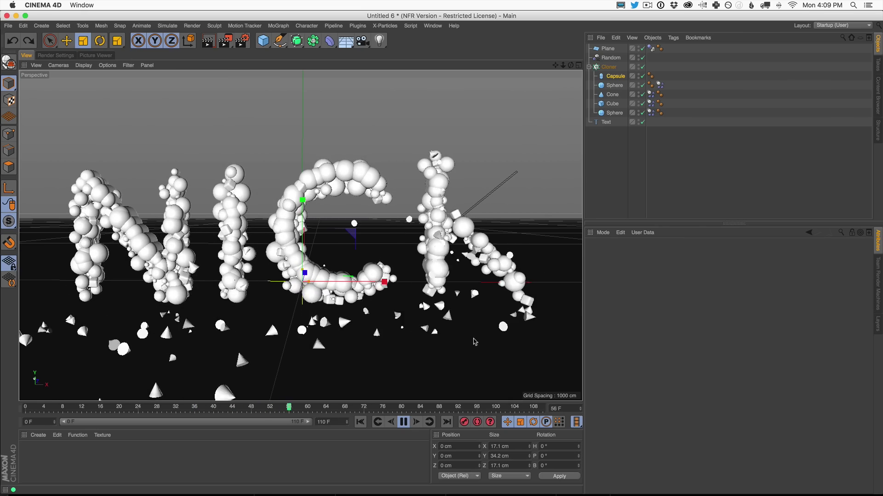
{"action": "left_click_drag", "start_coordinate": [656, 96], "coordinate": [659, 76], "text": "ctrl"}
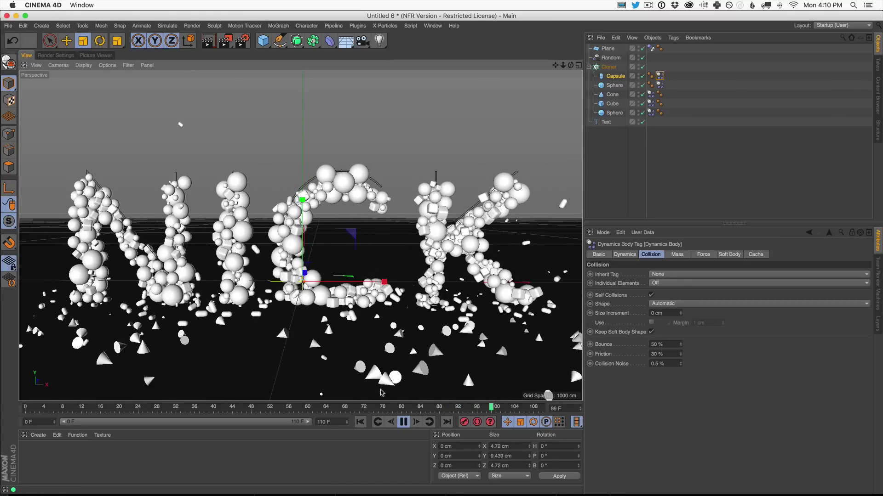
{"action": "left_click", "coordinate": [403, 422]}
{"action": "left_click", "coordinate": [360, 422]}
{"action": "left_click", "coordinate": [336, 423]}
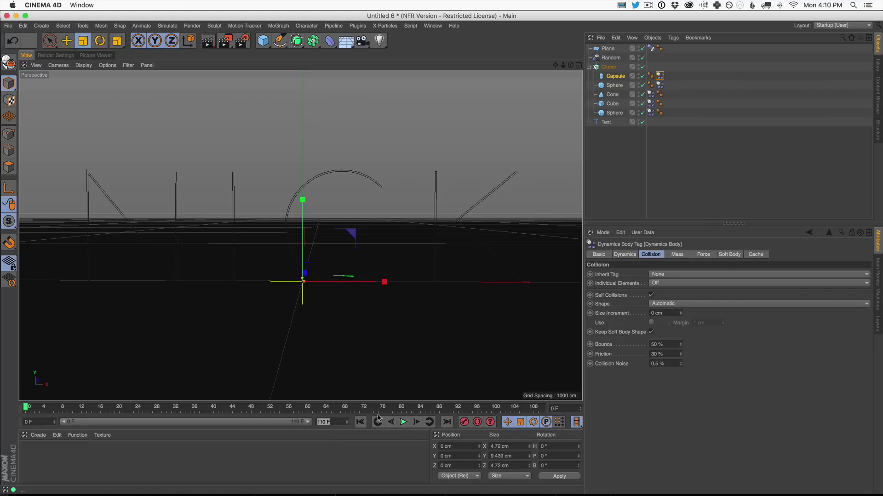
Step: Keep the 110-frame end, stop playback at frame 83, and tilt the view over the letters
{"action": "key", "text": "Return"}
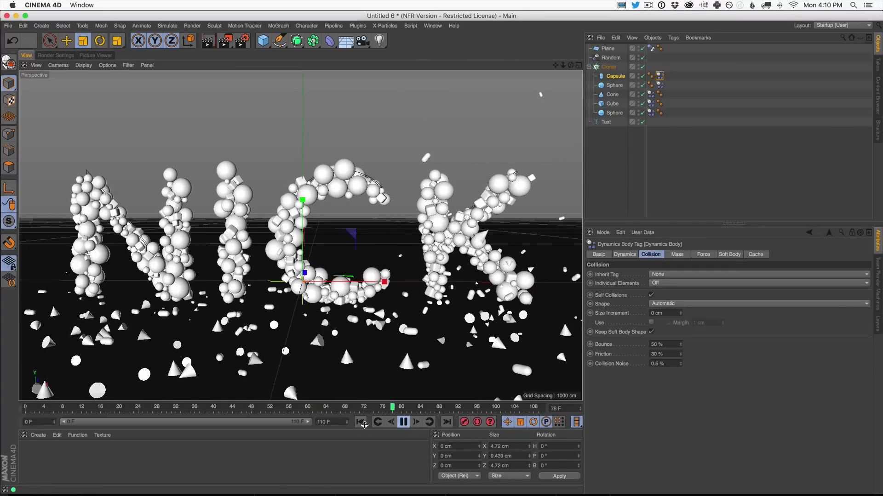
{"action": "left_click", "coordinate": [403, 422]}
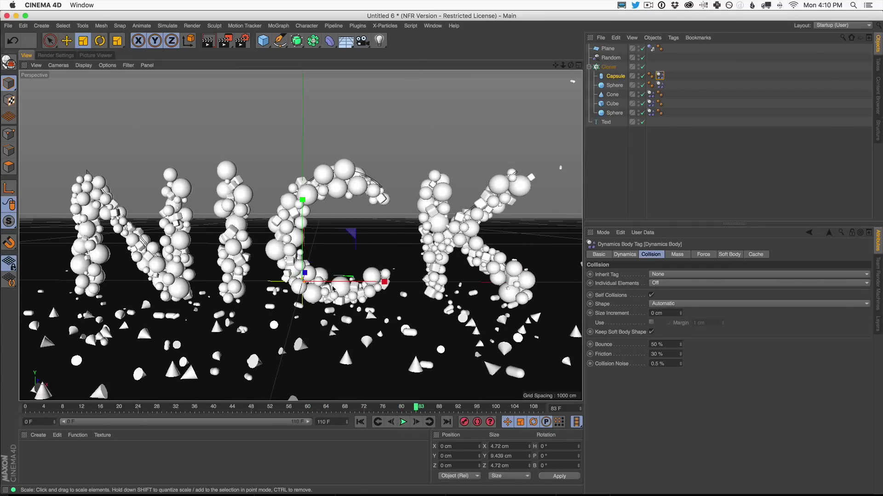
{"action": "left_click_drag", "start_coordinate": [331, 305], "coordinate": [354, 298], "text": "alt"}
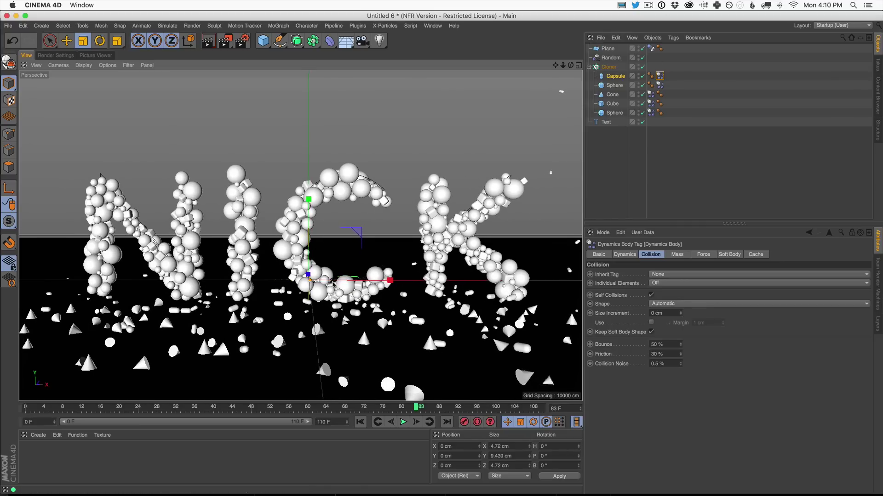
{"action": "left_click_drag", "start_coordinate": [394, 257], "coordinate": [397, 255], "text": "alt"}
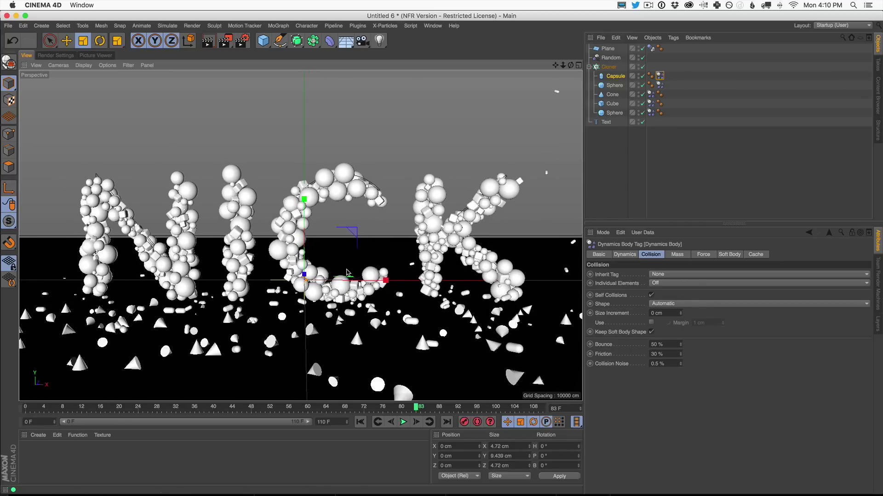
Step: Render a viewport preview of frame 83
{"action": "left_click", "coordinate": [209, 42]}
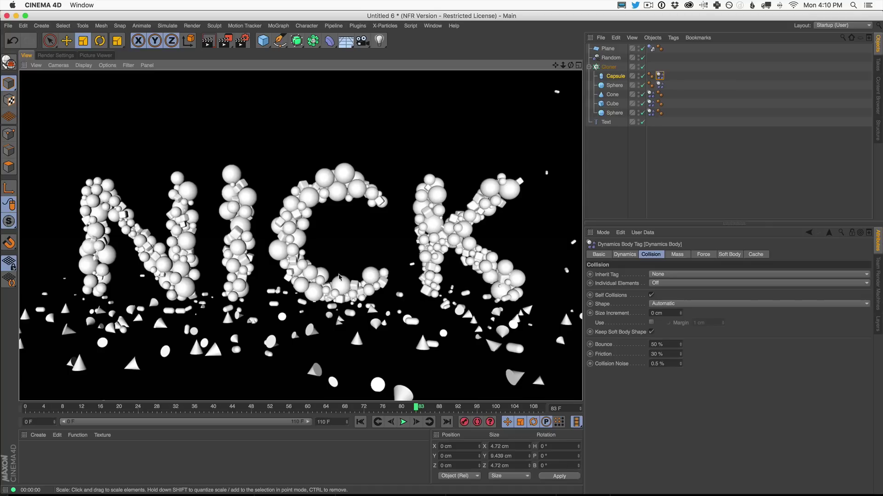
{"action": "left_click", "coordinate": [331, 293]}
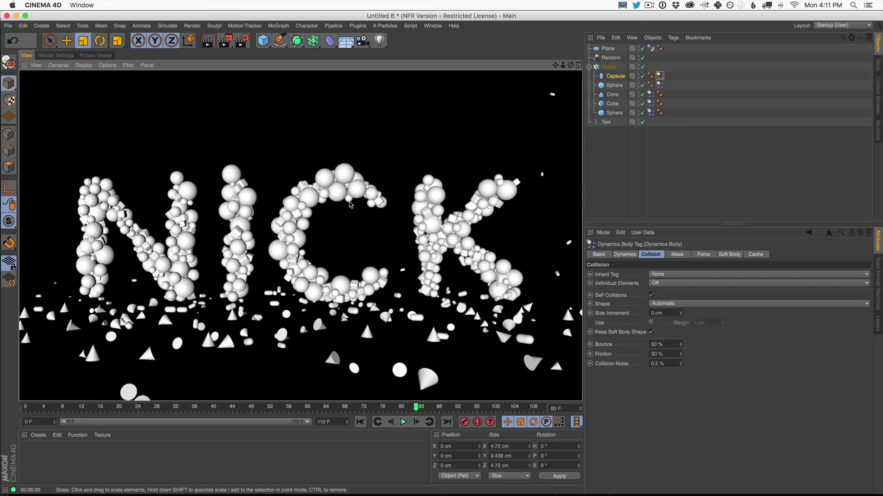
{"action": "left_click", "coordinate": [46, 436]}
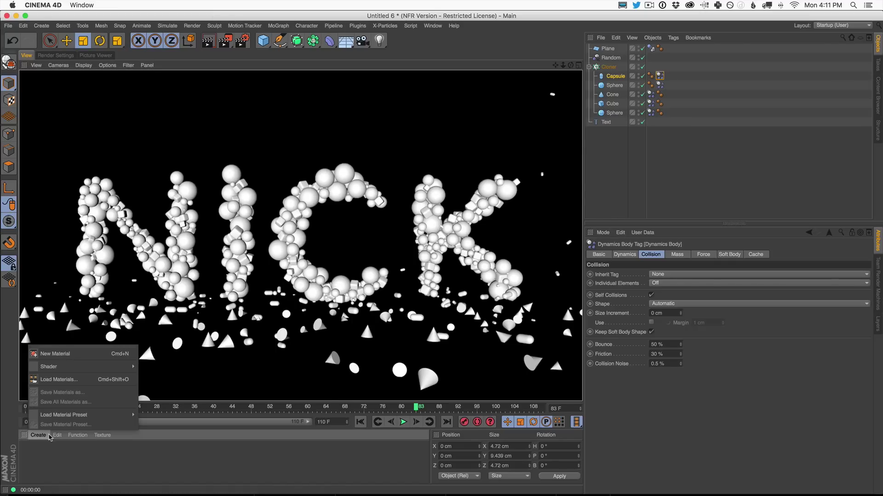
Step: Create a new material Mat with Color turned off and Luminance turned on
{"action": "left_click", "coordinate": [54, 354]}
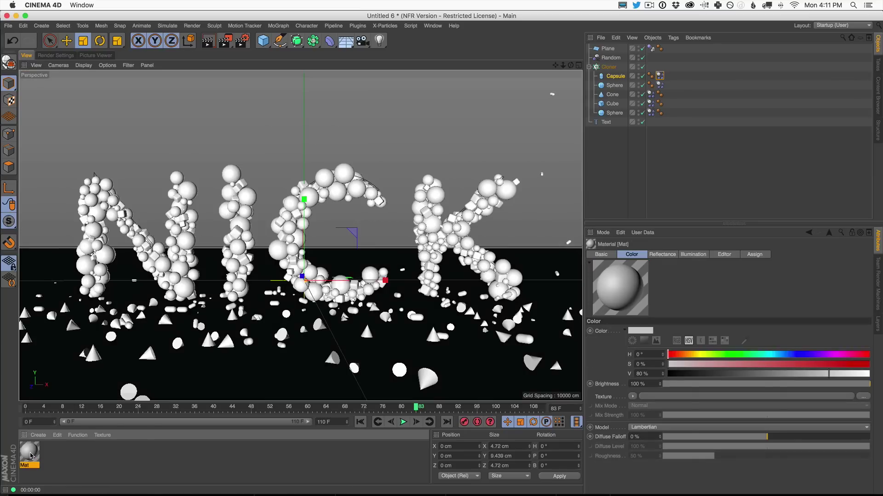
{"action": "double_click", "coordinate": [30, 454]}
{"action": "left_click_drag", "start_coordinate": [197, 38], "coordinate": [283, 38]}
{"action": "left_click", "coordinate": [268, 126]}
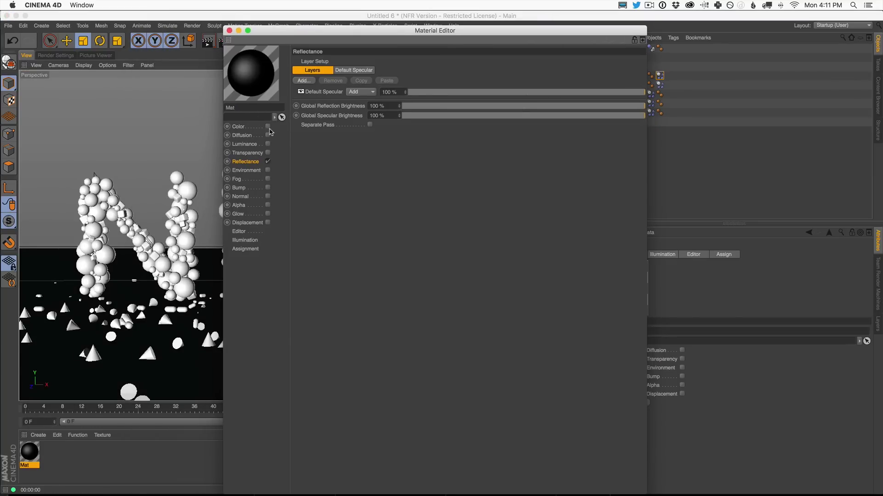
{"action": "left_click", "coordinate": [268, 145]}
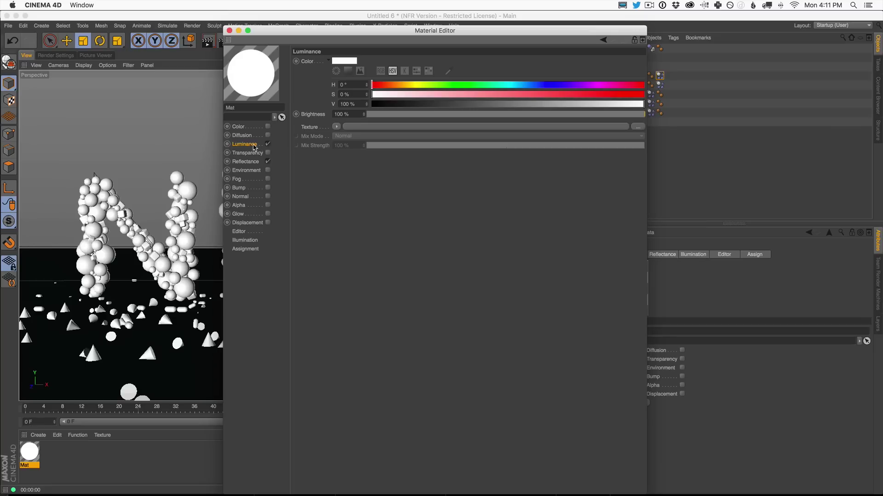
{"action": "left_click_drag", "start_coordinate": [327, 31], "coordinate": [361, 34]}
Step: Try an orange 23° hue for the luminance, then undo it back to white
{"action": "left_click", "coordinate": [363, 126]}
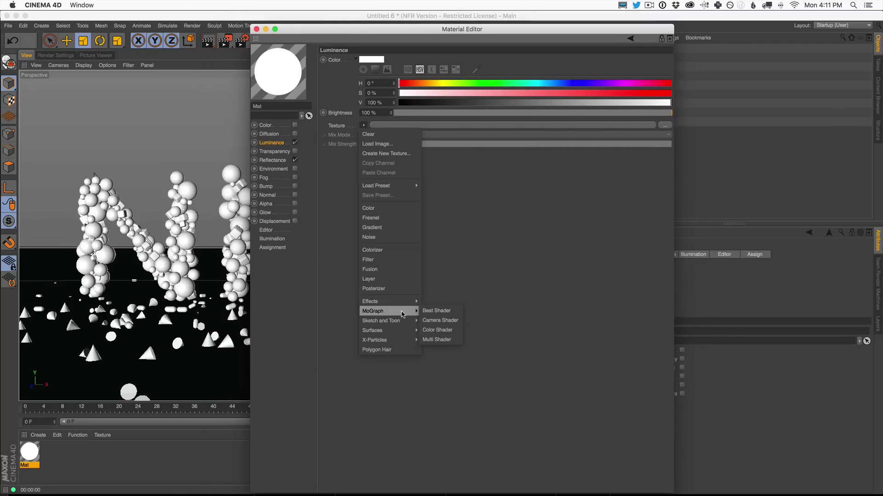
{"action": "mouse_move", "coordinate": [412, 307]}
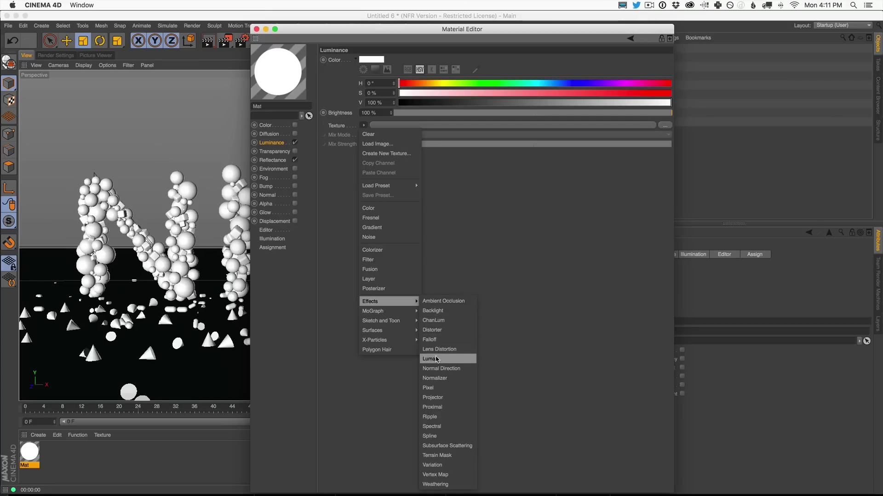
{"action": "left_click", "coordinate": [448, 187]}
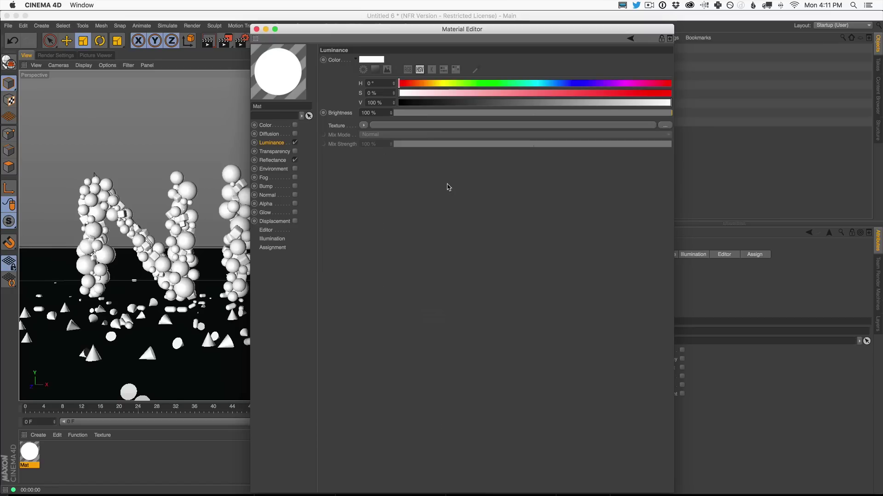
{"action": "left_click_drag", "start_coordinate": [422, 83], "coordinate": [417, 83]}
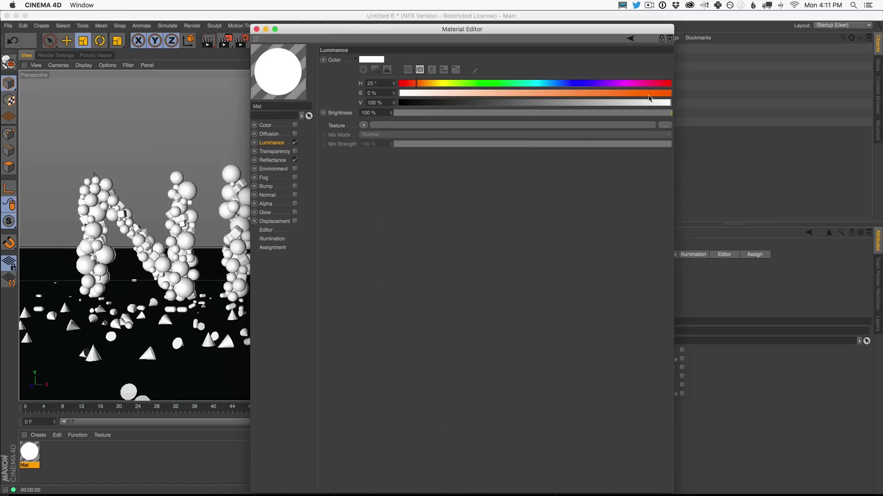
{"action": "left_click_drag", "start_coordinate": [650, 92], "coordinate": [663, 94]}
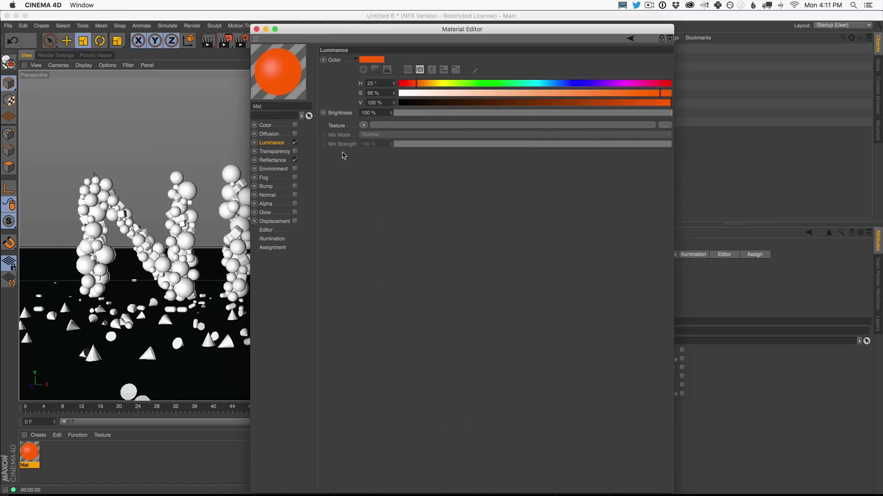
{"action": "key", "text": "super+z"}
Step: Load a Variation shader into the Luminance texture and open its settings
{"action": "left_click", "coordinate": [364, 125]}
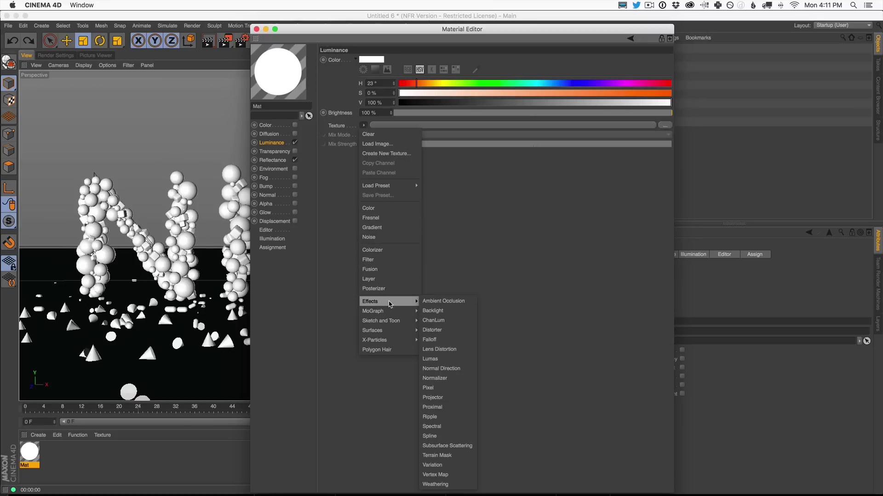
{"action": "left_click", "coordinate": [435, 466]}
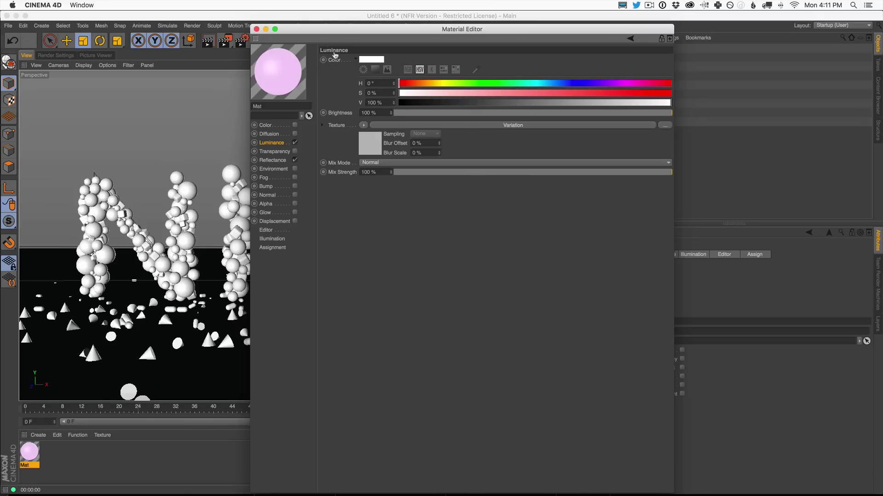
{"action": "left_click_drag", "start_coordinate": [304, 32], "coordinate": [445, 47]}
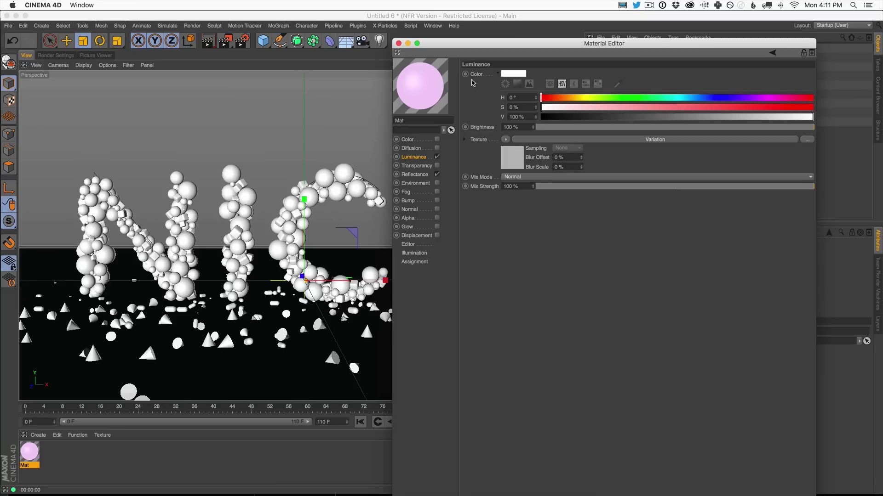
{"action": "left_click", "coordinate": [579, 143]}
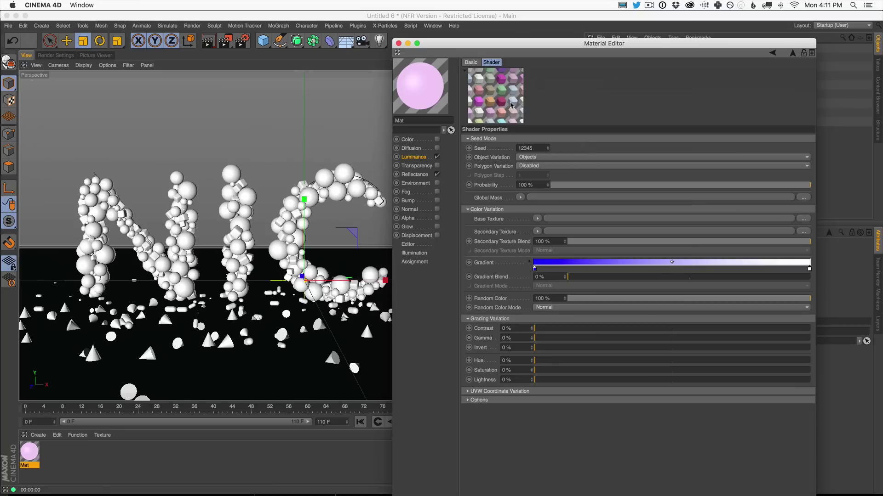
{"action": "left_click_drag", "start_coordinate": [514, 43], "coordinate": [420, 266]}
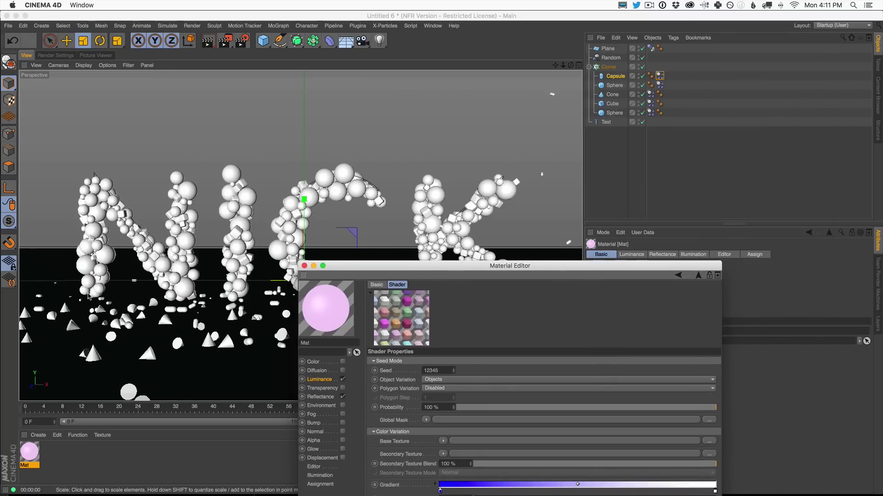
Step: Drag Mat onto the Cloner and render the view to preview pastel-coloured clones
{"action": "left_click_drag", "start_coordinate": [26, 451], "coordinate": [553, 234]}
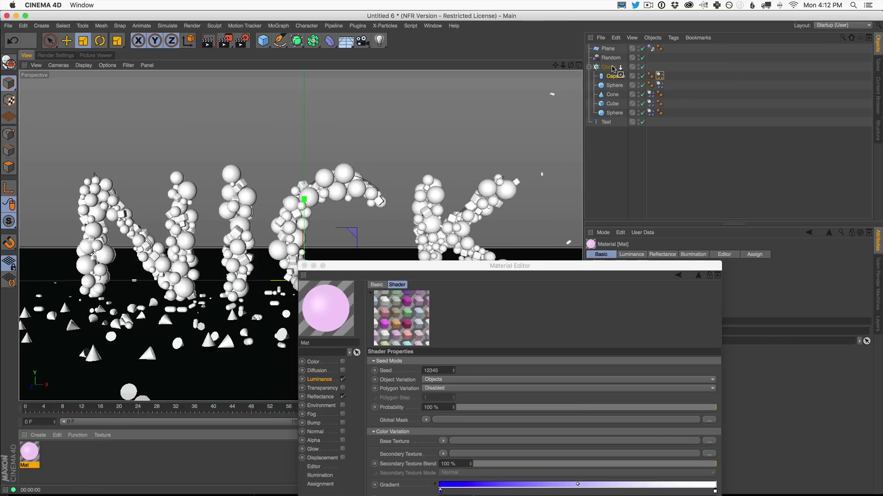
{"action": "left_click_drag", "start_coordinate": [610, 68], "coordinate": [610, 68]}
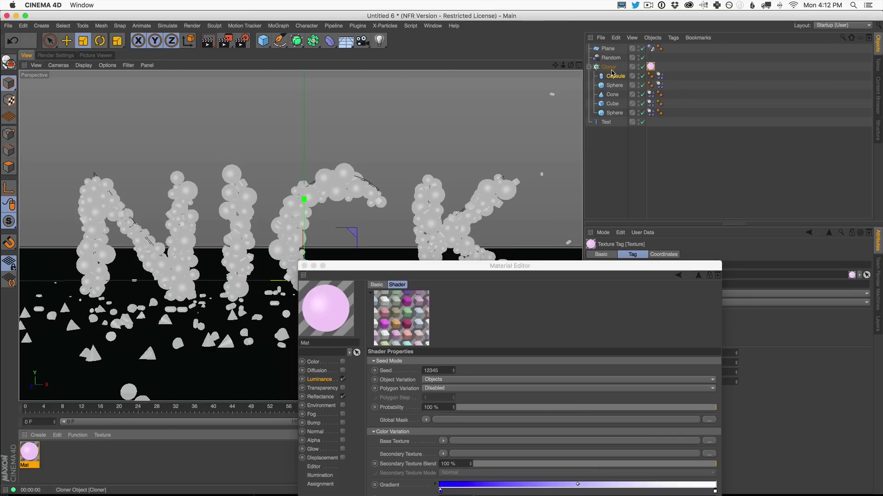
{"action": "left_click", "coordinate": [214, 40]}
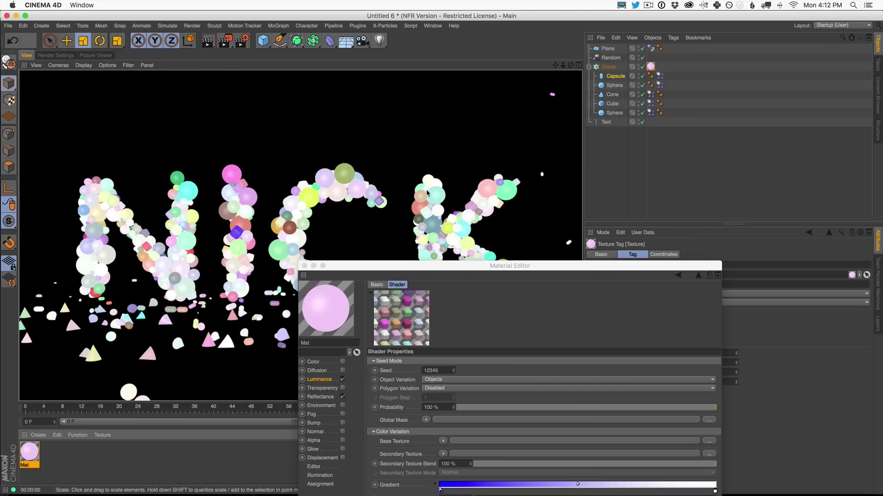
{"action": "left_click_drag", "start_coordinate": [386, 271], "coordinate": [270, 35]}
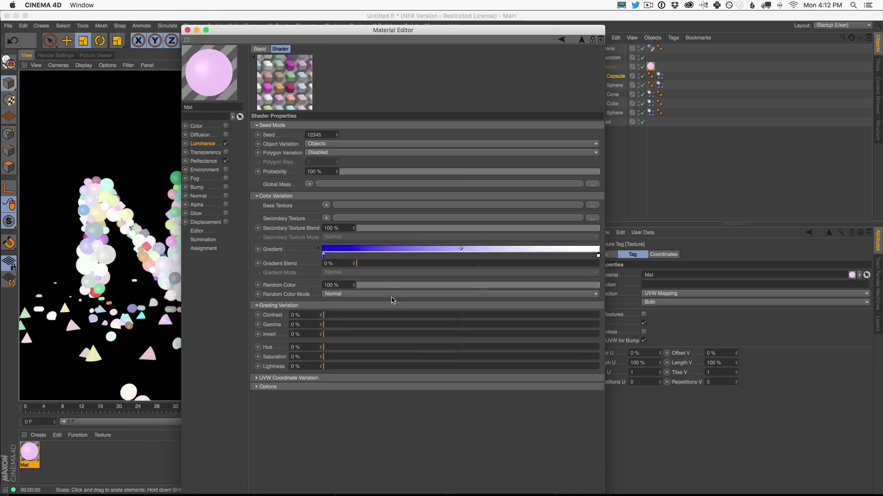
{"action": "left_click_drag", "start_coordinate": [271, 33], "coordinate": [310, 19]}
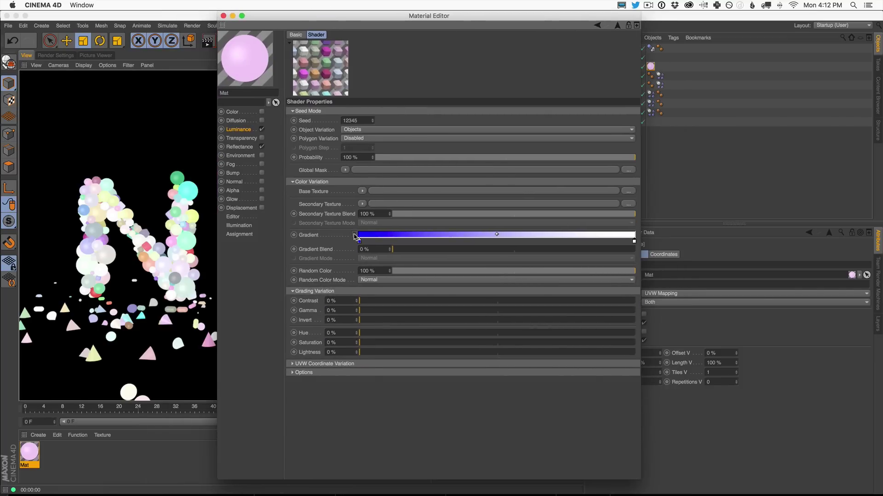
Step: Load the Full Colors rainbow gradient preset into the Variation shader
{"action": "left_click", "coordinate": [354, 234]}
{"action": "left_click", "coordinate": [354, 236]}
{"action": "left_click", "coordinate": [354, 236]}
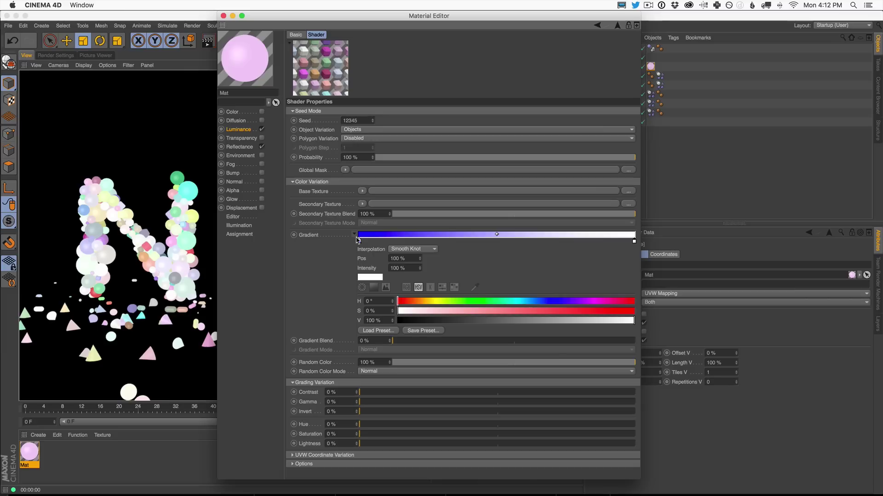
{"action": "left_click", "coordinate": [385, 331]}
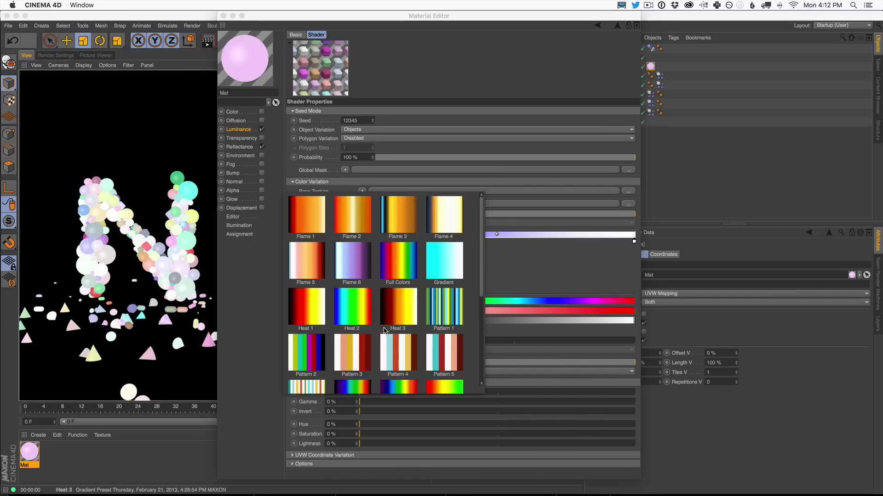
{"action": "left_click", "coordinate": [401, 263]}
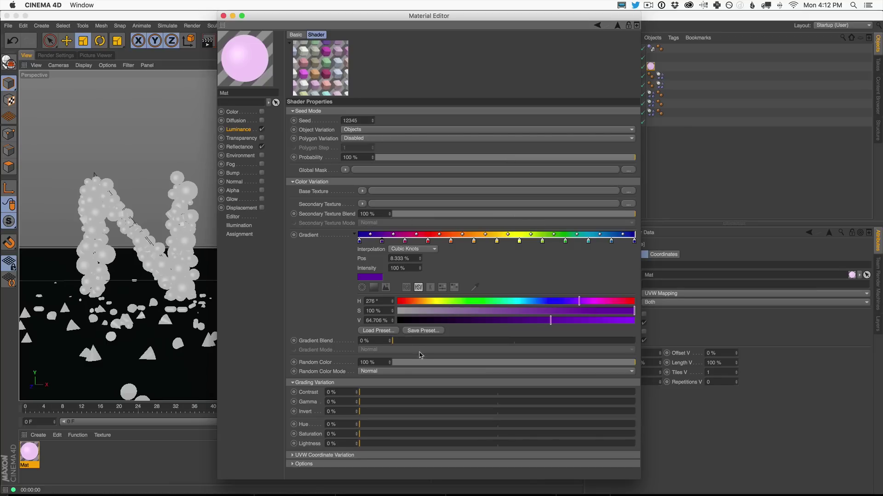
Step: Set Gradient Blend 100%, Random Color 0%, Gradient Mode Replace, and render the view
{"action": "left_click_drag", "start_coordinate": [403, 342], "coordinate": [635, 341]}
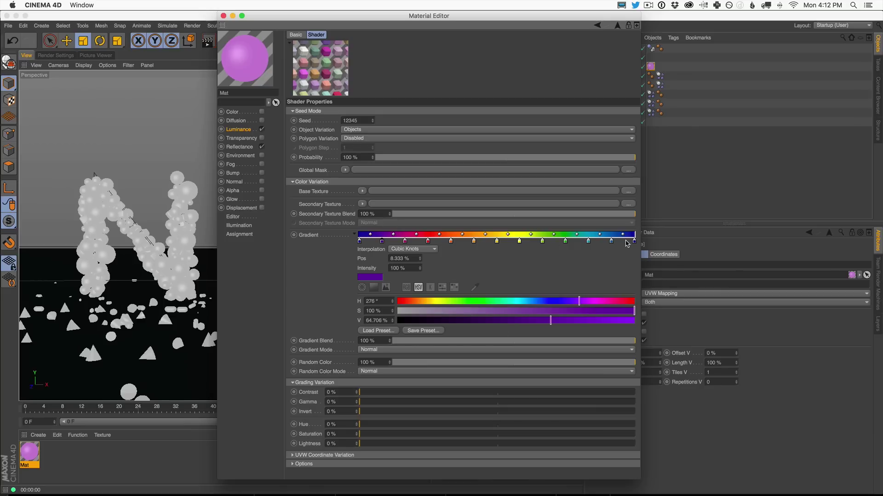
{"action": "left_click_drag", "start_coordinate": [420, 363], "coordinate": [335, 358]}
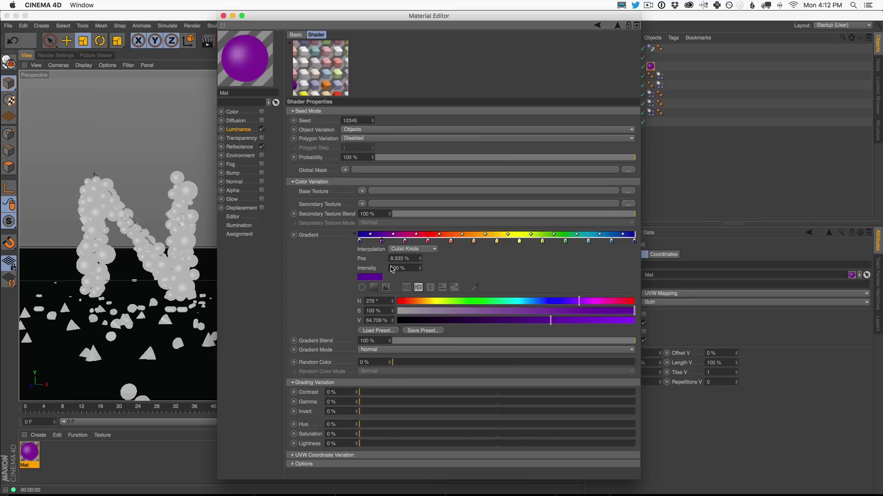
{"action": "left_click", "coordinate": [378, 352]}
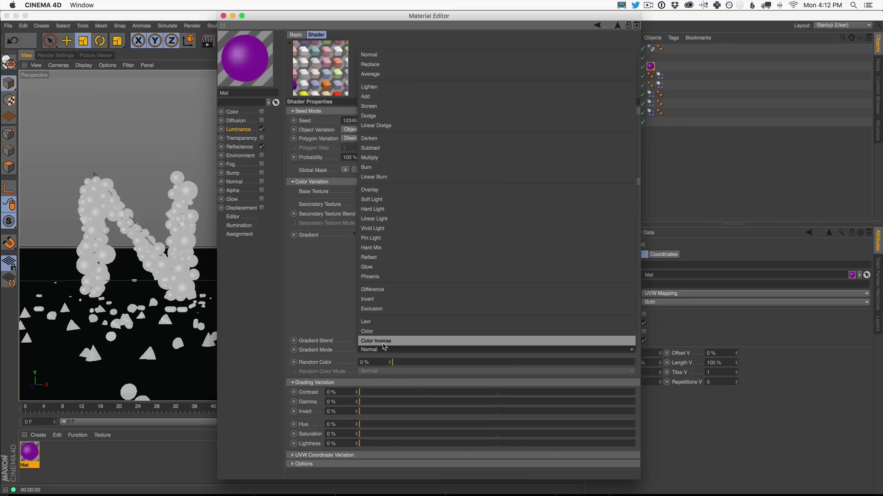
{"action": "left_click", "coordinate": [438, 67]}
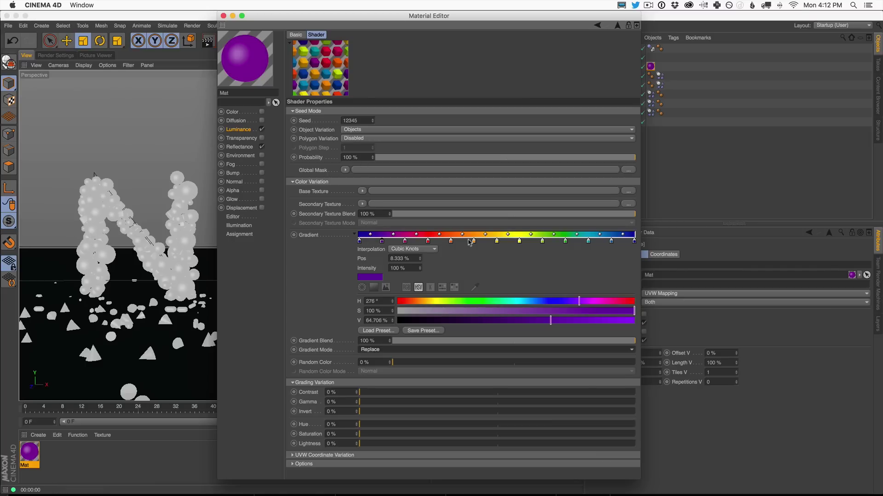
{"action": "left_click", "coordinate": [270, 17]}
{"action": "left_click_drag", "start_coordinate": [270, 18], "coordinate": [247, 404]}
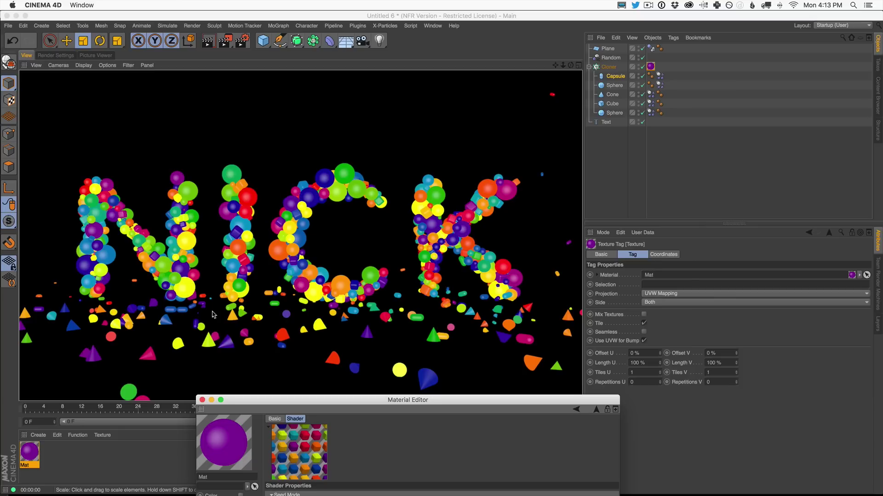
Step: Add a Light, raise it high above the floor and shift it right, then render the view
{"action": "left_click", "coordinate": [202, 400]}
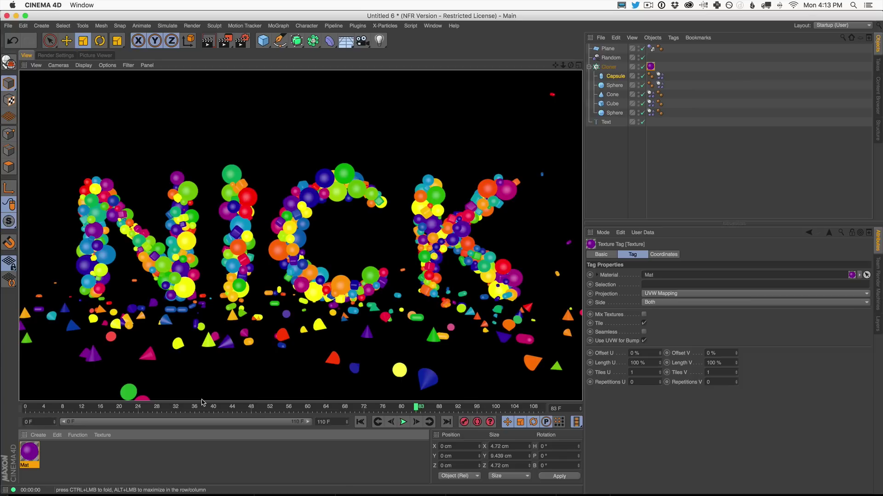
{"action": "left_click", "coordinate": [380, 41]}
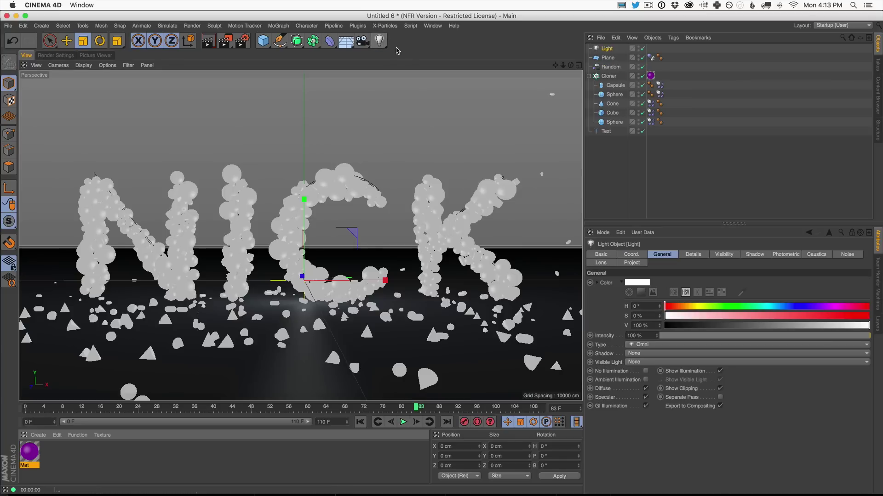
{"action": "left_click", "coordinate": [66, 40]}
{"action": "left_click_drag", "start_coordinate": [306, 206], "coordinate": [304, 75]}
{"action": "left_click_drag", "start_coordinate": [349, 106], "coordinate": [595, 109]}
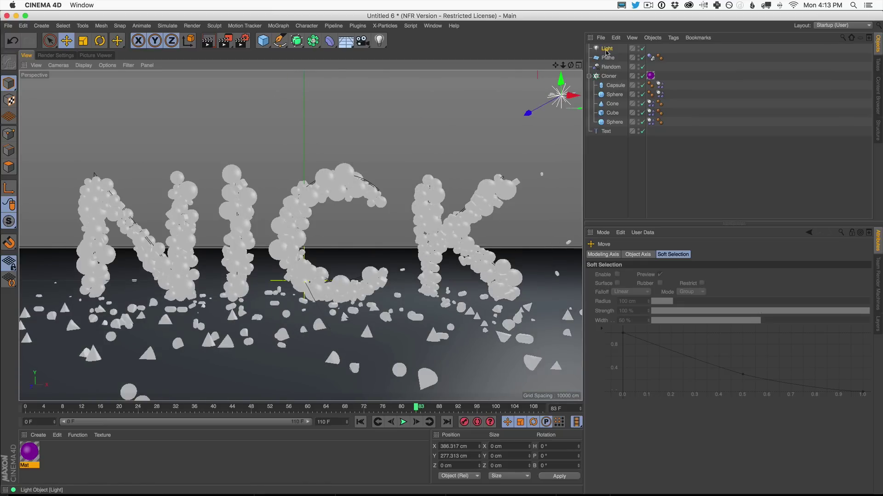
{"action": "left_click", "coordinate": [208, 41]}
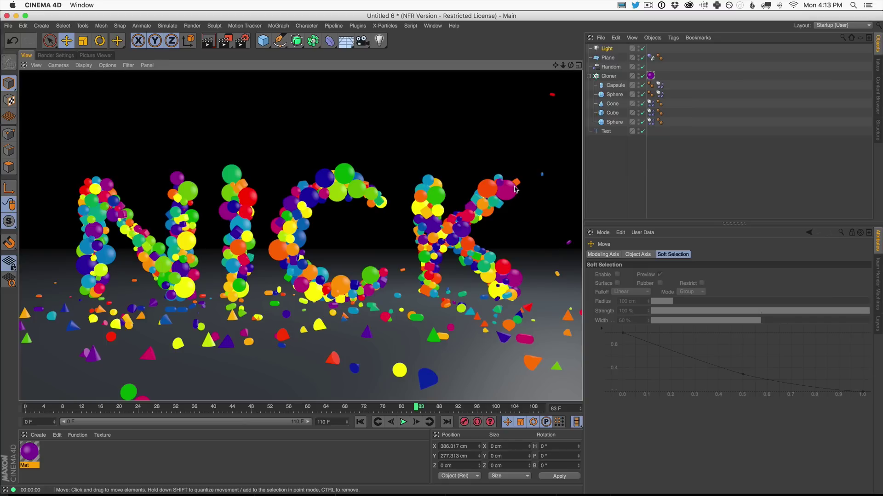
{"action": "double_click", "coordinate": [31, 451]}
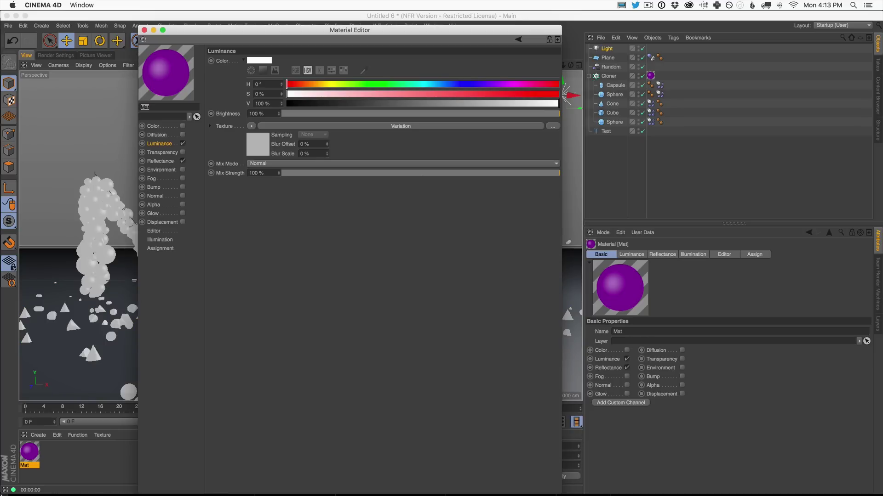
Step: In Mat's Reflectance, set Default Specular to 95% Strength, 26% Width and 7% Falloff
{"action": "left_click", "coordinate": [161, 162]}
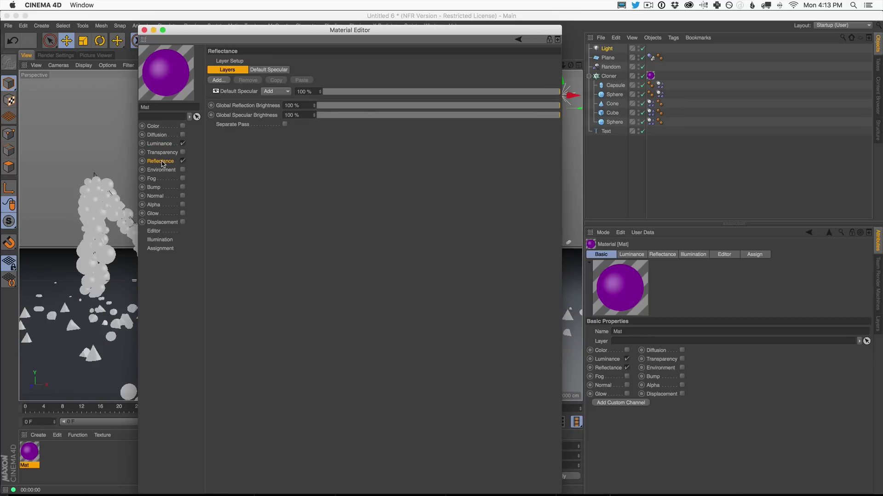
{"action": "left_click", "coordinate": [233, 91]}
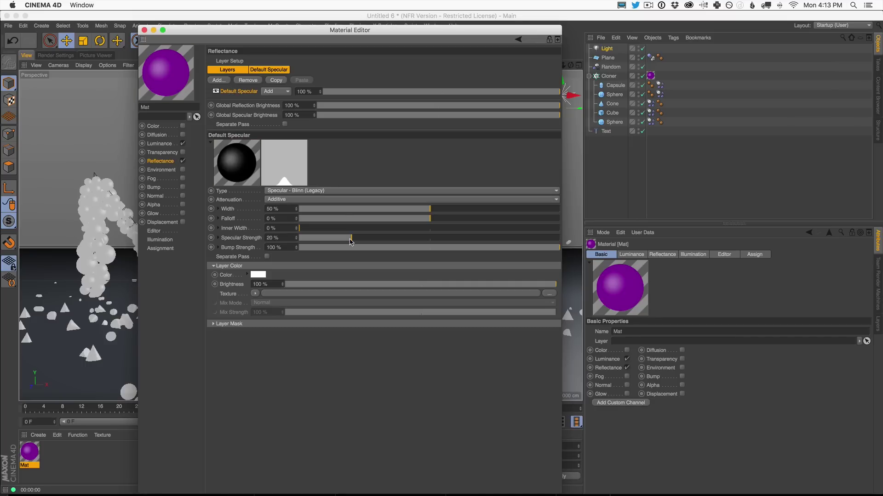
{"action": "left_click_drag", "start_coordinate": [353, 239], "coordinate": [552, 254]}
{"action": "left_click_drag", "start_coordinate": [431, 219], "coordinate": [367, 210]}
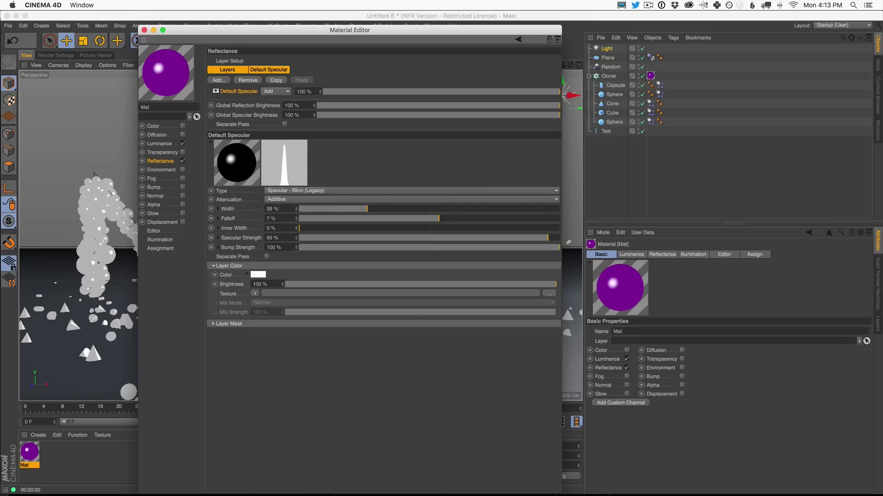
{"action": "left_click", "coordinate": [144, 30]}
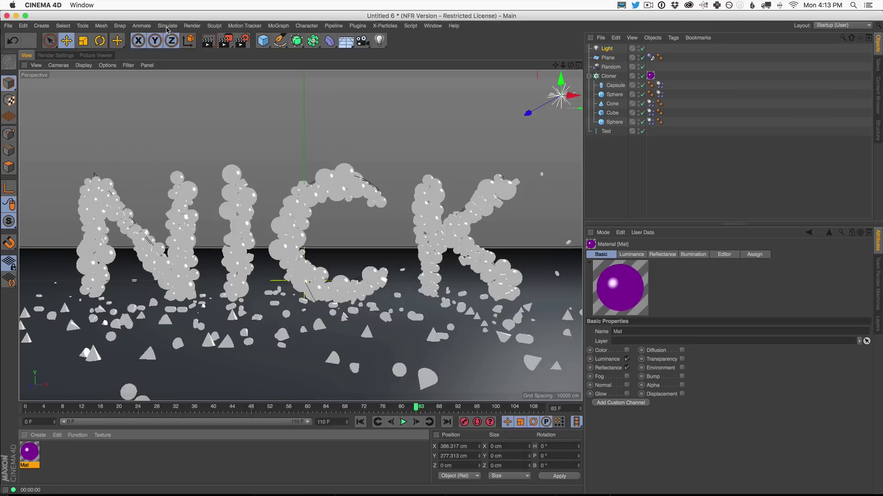
Step: Render the colourful NICK scene in the viewport, then open Render Settings on Output
{"action": "left_click", "coordinate": [208, 41]}
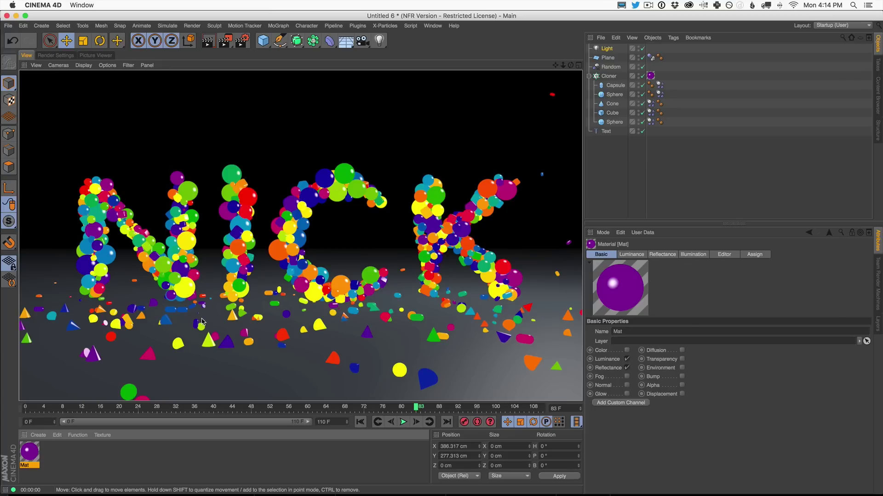
{"action": "left_click", "coordinate": [52, 55]}
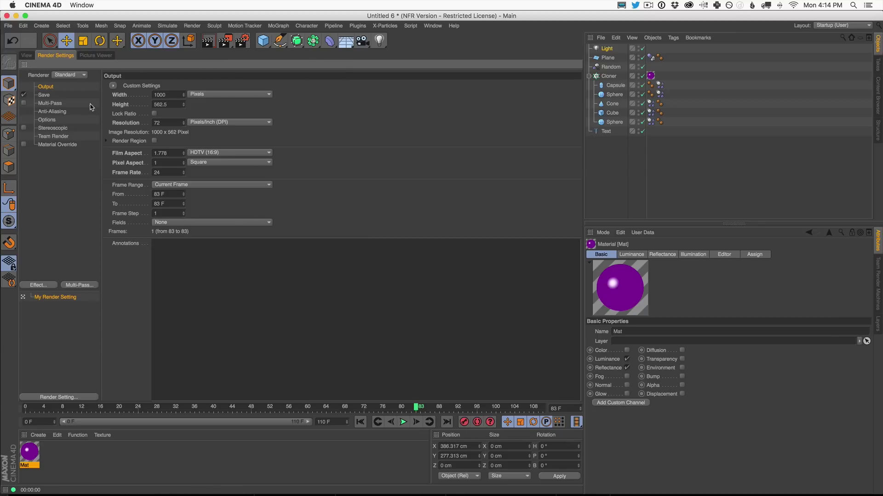
Step: Add the Ambient Occlusion effect to the render settings and render the scene to the Picture Viewer
{"action": "left_click", "coordinate": [44, 286]}
{"action": "left_click", "coordinate": [82, 248]}
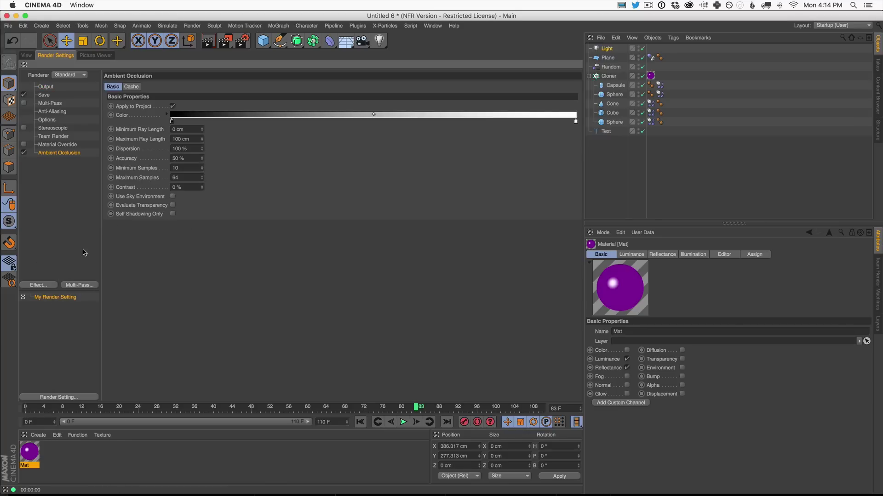
{"action": "left_click", "coordinate": [26, 55]}
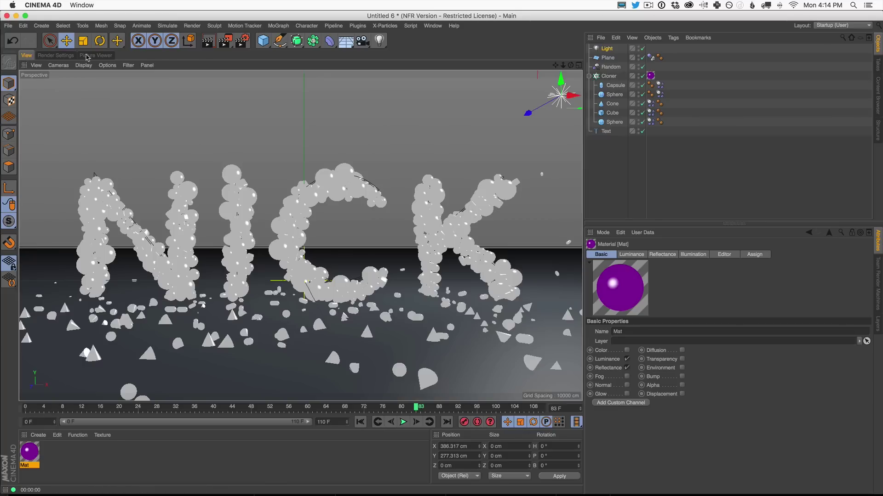
{"action": "left_click", "coordinate": [208, 43]}
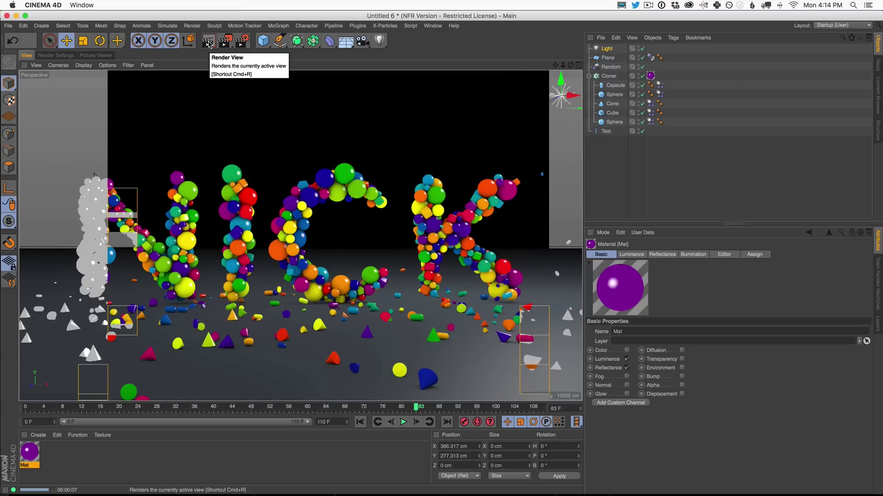
{"action": "key", "text": "shift+r"}
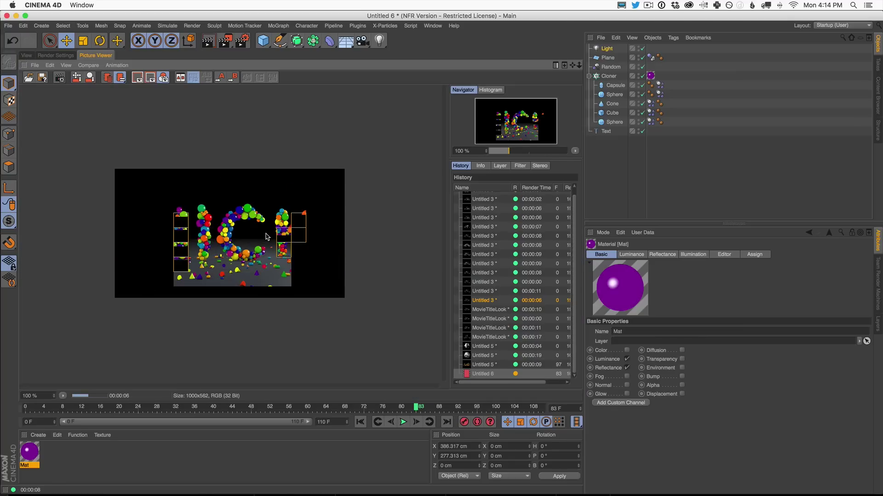
{"action": "scroll", "coordinate": [299, 251], "scroll_direction": "up", "scroll_amount": 3}
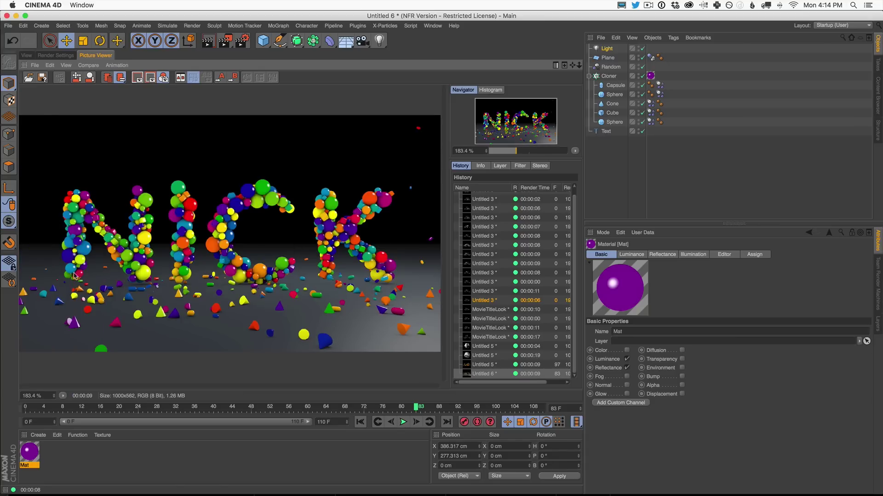
Step: Turn Ambient Occlusion off, re-render, and compare both History renders in the Picture Viewer
{"action": "left_click", "coordinate": [56, 55]}
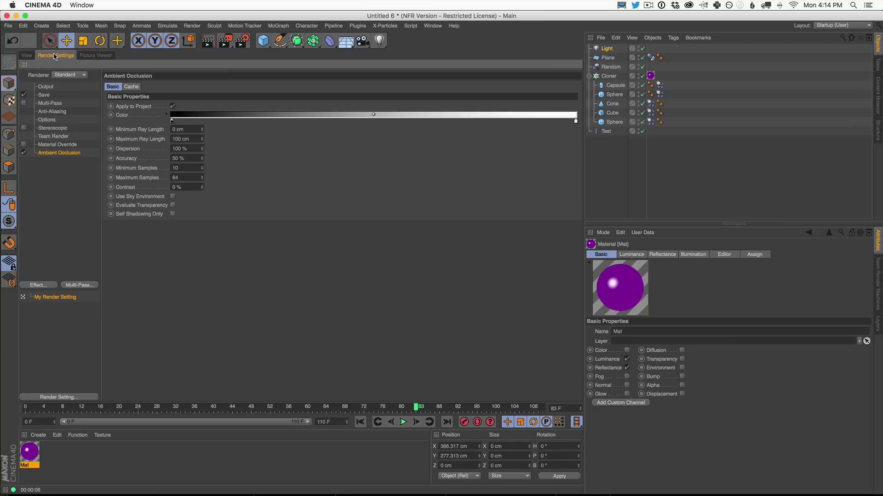
{"action": "left_click", "coordinate": [24, 153]}
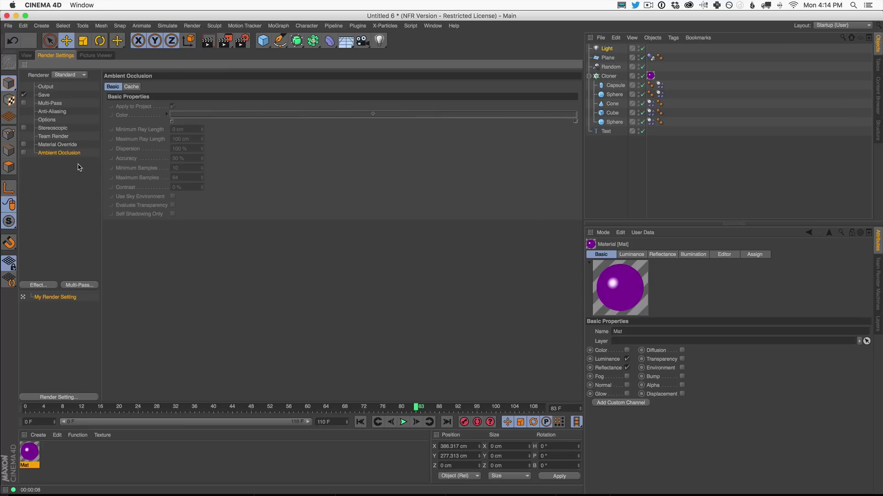
{"action": "key", "text": "shift+r"}
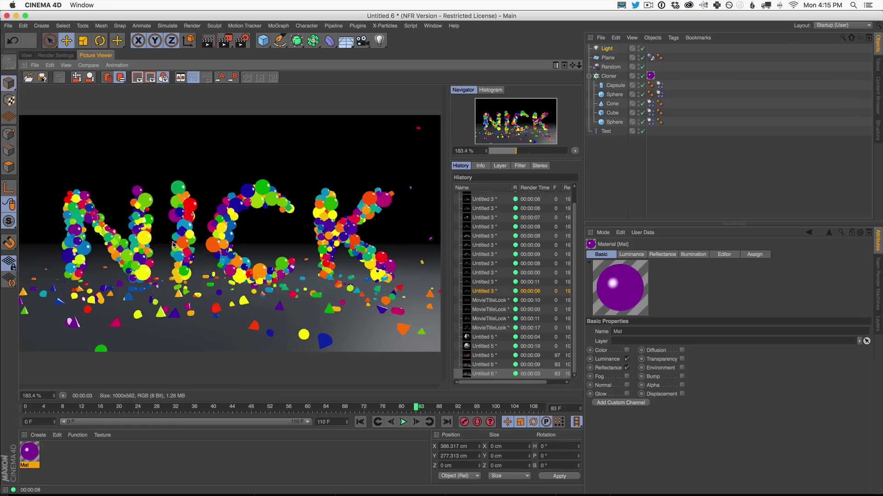
{"action": "left_click", "coordinate": [506, 364]}
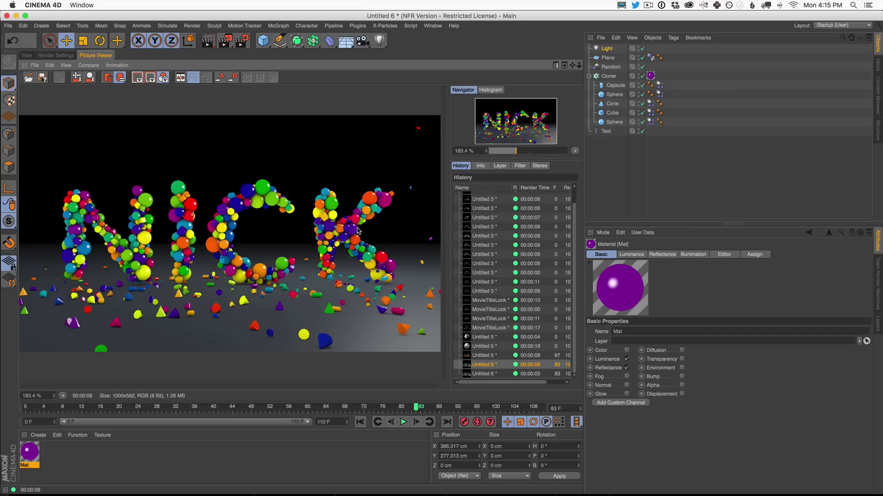
{"action": "left_click", "coordinate": [498, 375]}
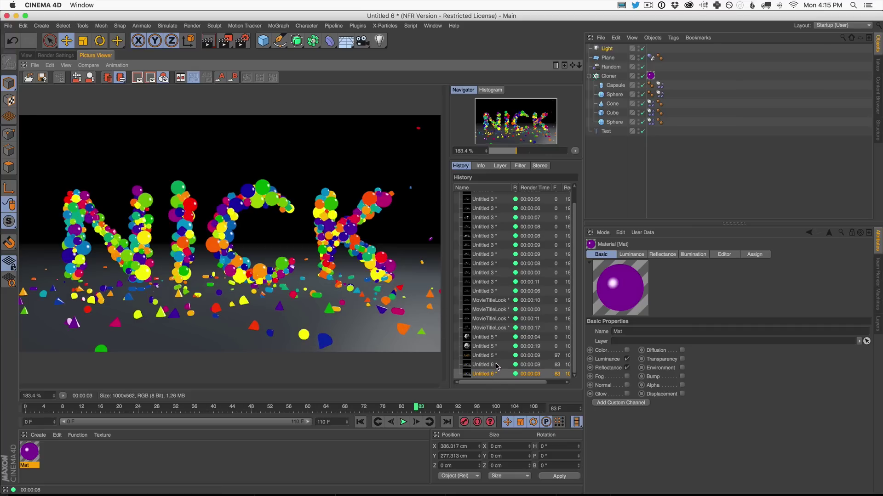
{"action": "left_click", "coordinate": [496, 365]}
{"action": "left_click", "coordinate": [499, 372]}
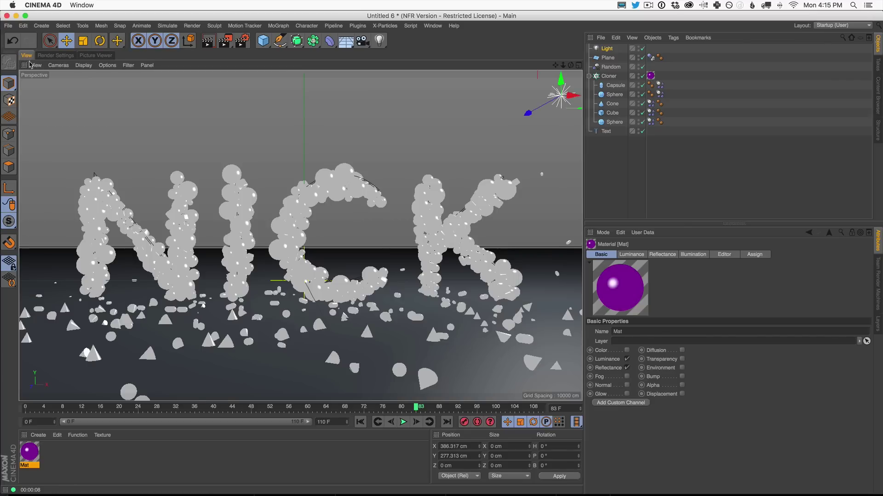
{"action": "left_click", "coordinate": [27, 56]}
{"action": "left_click", "coordinate": [38, 435]}
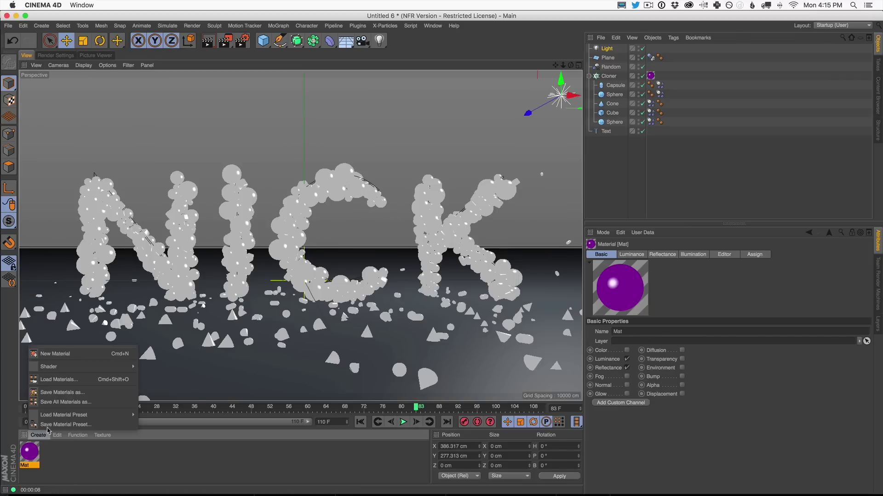
Step: Create a new material, Mat.1, and apply it to the floor plane
{"action": "left_click", "coordinate": [62, 356]}
{"action": "left_click_drag", "start_coordinate": [32, 453], "coordinate": [609, 59]}
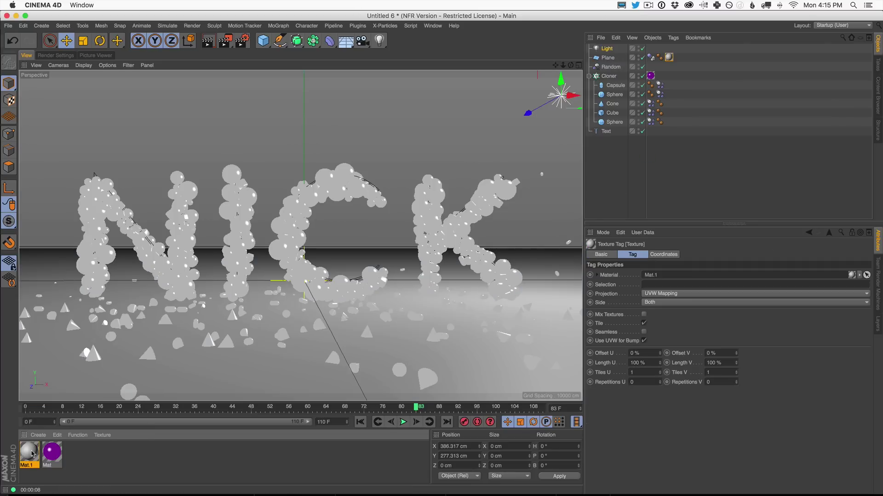
{"action": "left_click", "coordinate": [36, 447]}
{"action": "double_click", "coordinate": [36, 446]}
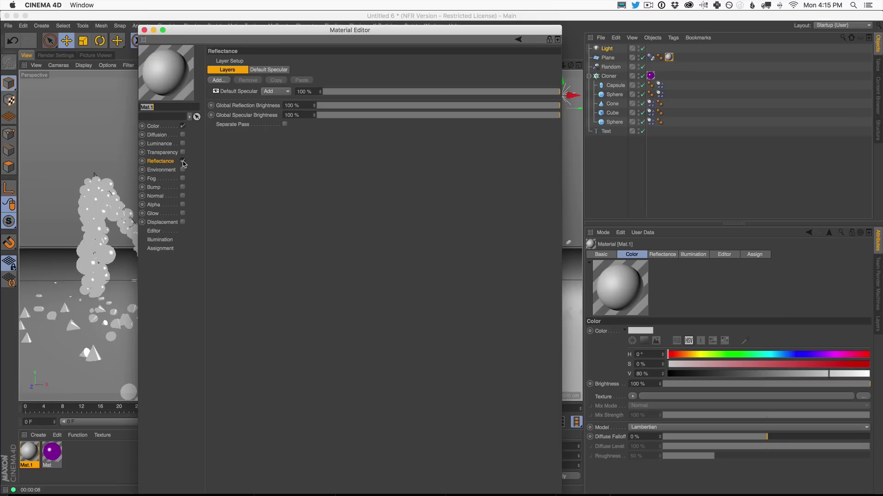
Step: Make Mat.1 luminance-only, with Color and Reflectance off, and luminance H 207°, S 89%, V 33%
{"action": "left_click", "coordinate": [182, 161]}
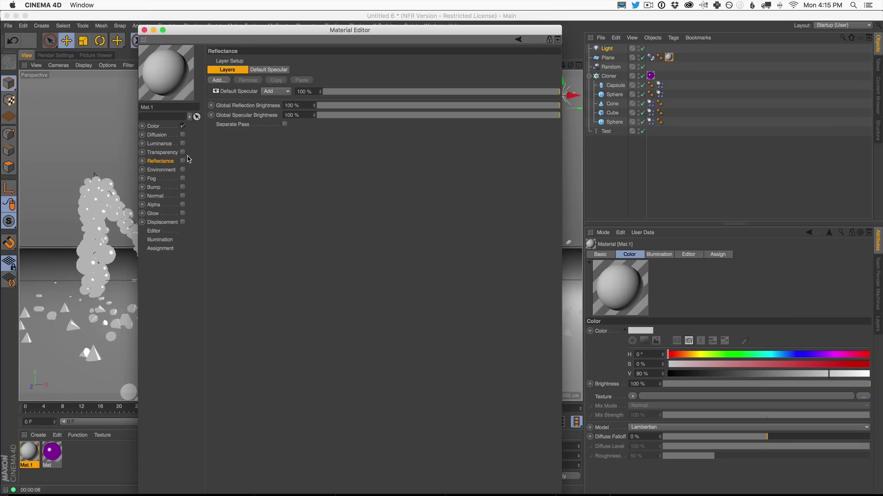
{"action": "left_click", "coordinate": [183, 126]}
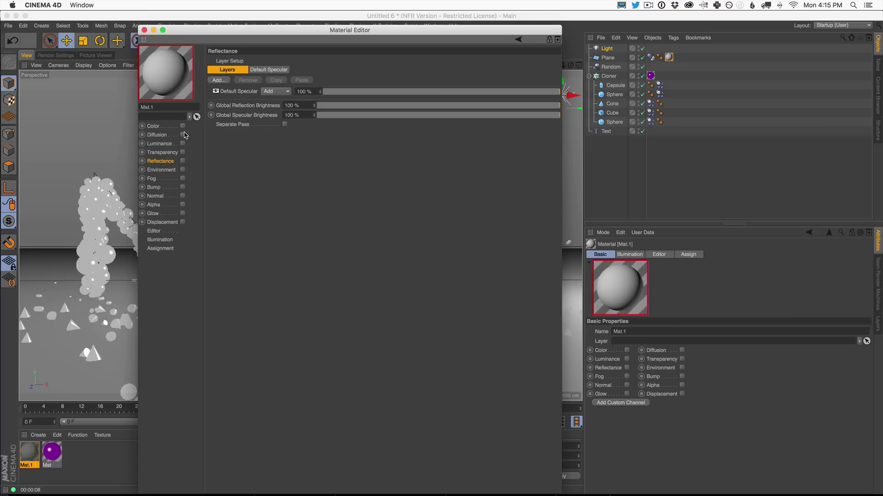
{"action": "left_click", "coordinate": [183, 143]}
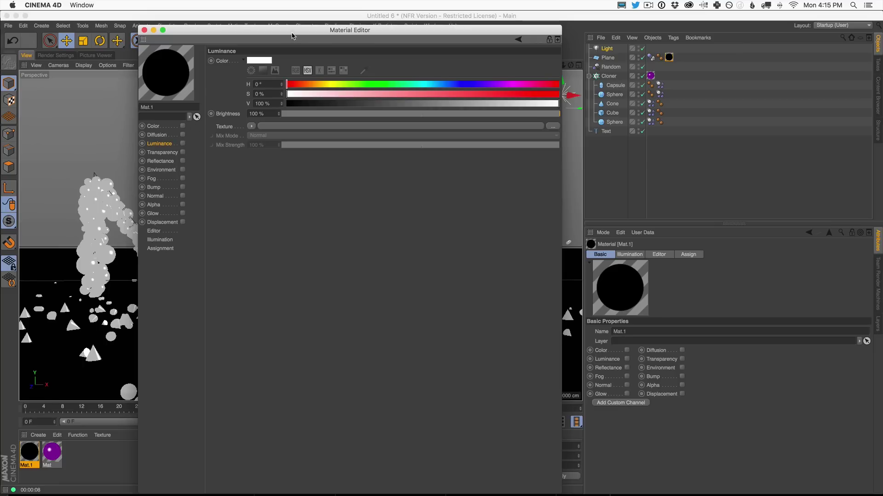
{"action": "left_click_drag", "start_coordinate": [293, 30], "coordinate": [289, 25]}
{"action": "left_click", "coordinate": [178, 138]}
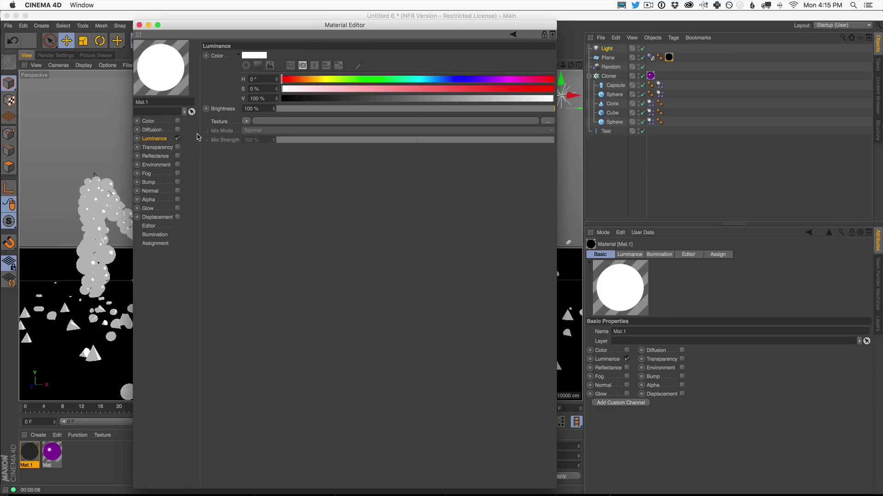
{"action": "left_click", "coordinate": [439, 82]}
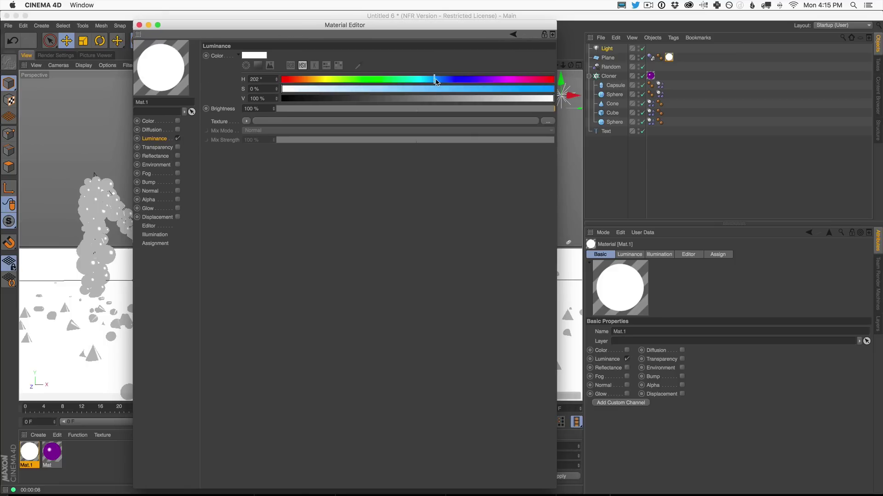
{"action": "left_click_drag", "start_coordinate": [499, 92], "coordinate": [524, 92]}
{"action": "left_click_drag", "start_coordinate": [408, 98], "coordinate": [373, 102]}
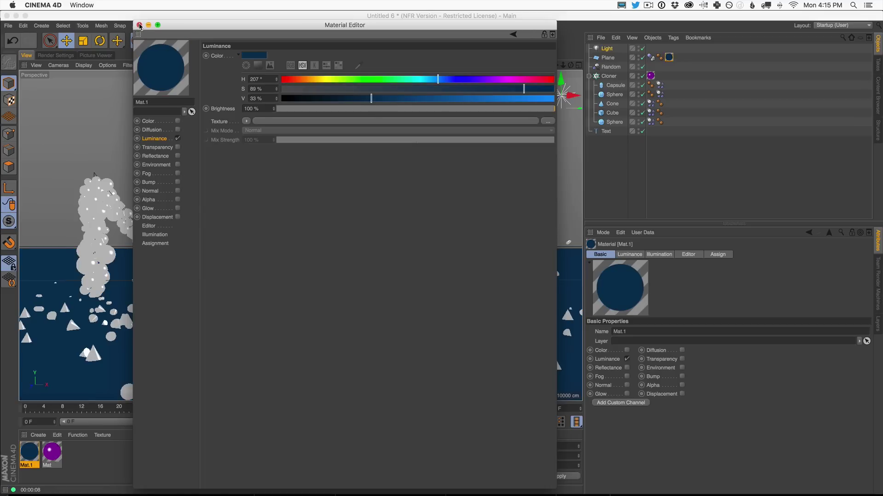
{"action": "left_click", "coordinate": [139, 25]}
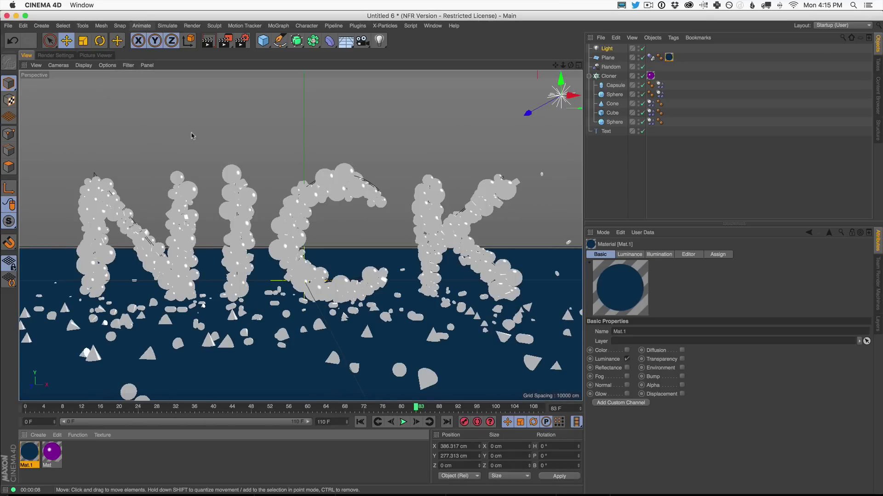
Step: Re-enable Ambient Occlusion and render the viewport showing NICK on the dark blue floor
{"action": "left_click", "coordinate": [209, 41]}
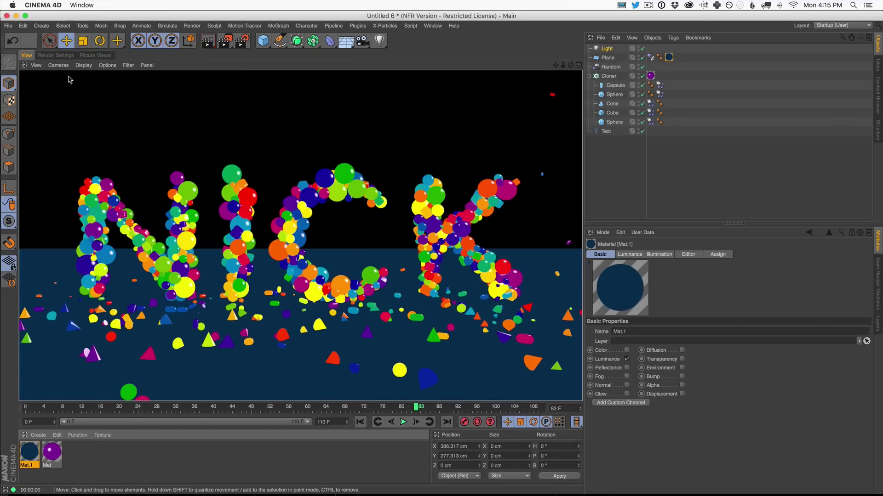
{"action": "left_click", "coordinate": [56, 55]}
{"action": "left_click", "coordinate": [24, 153]}
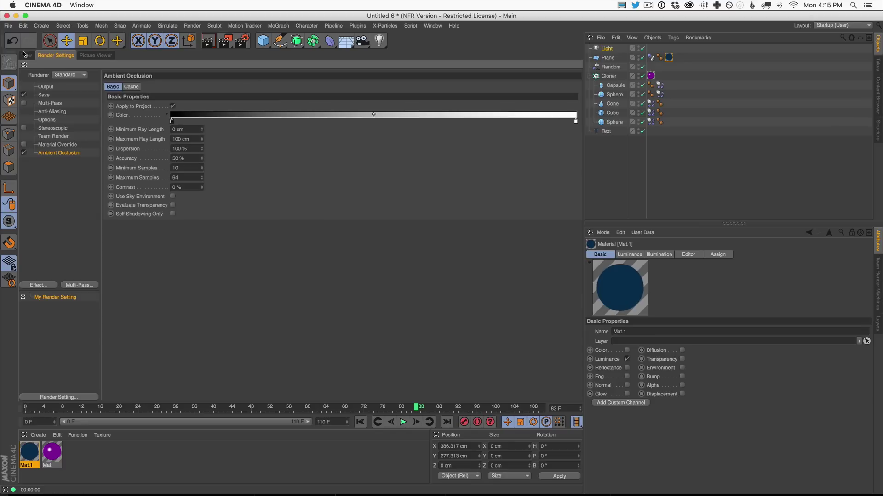
{"action": "left_click", "coordinate": [26, 55]}
{"action": "left_click", "coordinate": [209, 41]}
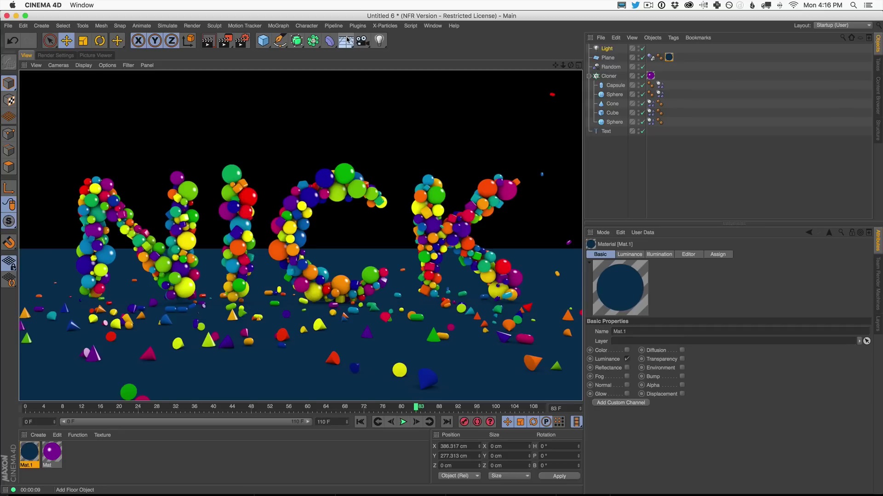
Step: Add a Background object, assign Mat.1 to it, and render the view
{"action": "left_click", "coordinate": [348, 41]}
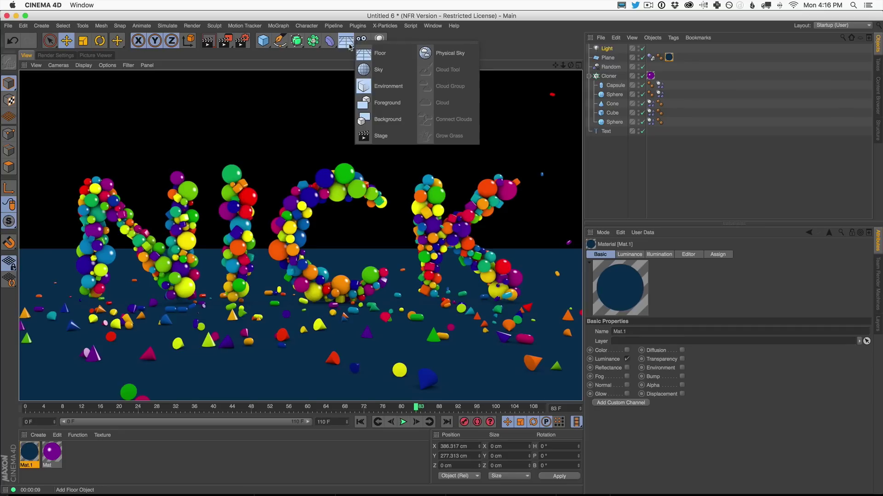
{"action": "left_click", "coordinate": [389, 119]}
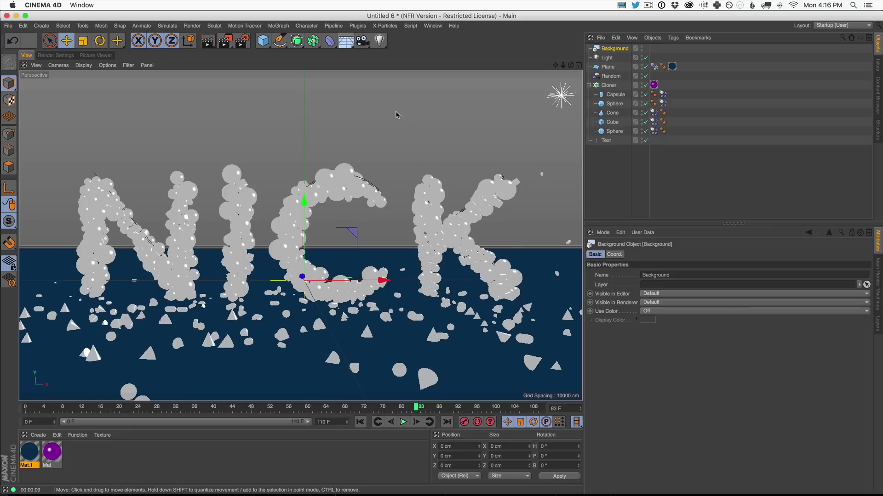
{"action": "left_click_drag", "start_coordinate": [142, 407], "coordinate": [625, 48]}
{"action": "left_click", "coordinate": [209, 41]}
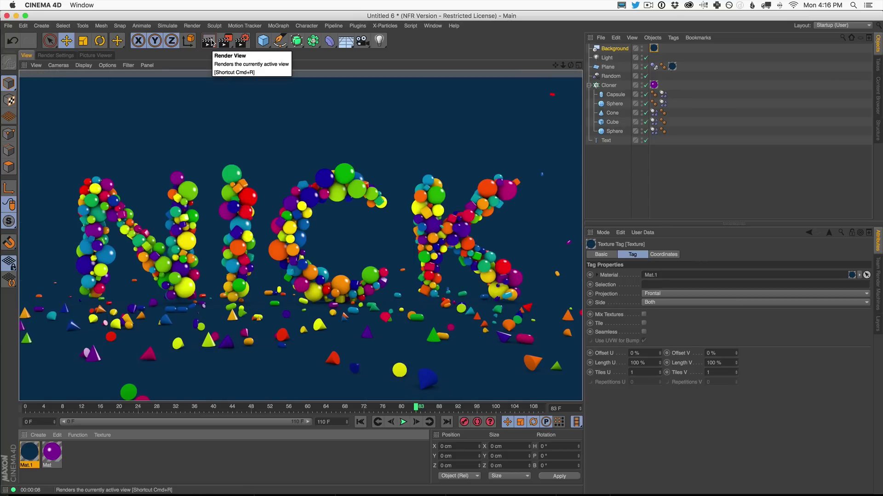
Step: Darken Mat.1's luminance value to 19% and preview the navy render in the viewport
{"action": "double_click", "coordinate": [30, 457]}
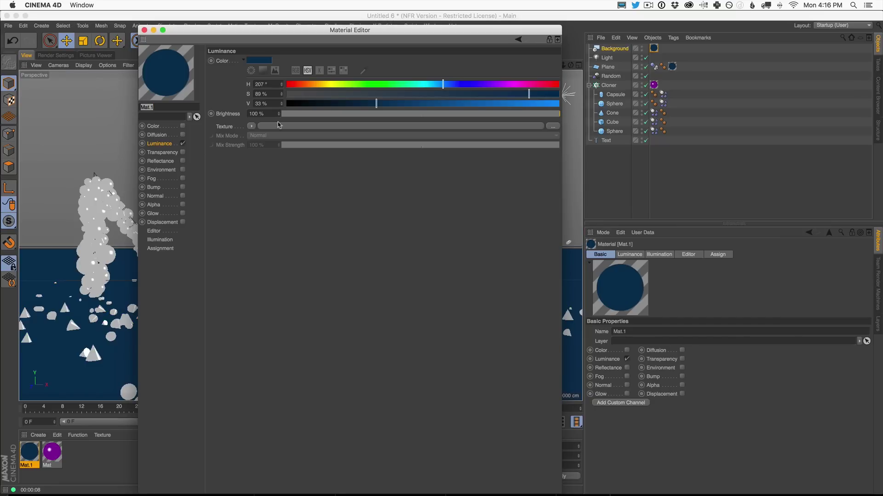
{"action": "left_click_drag", "start_coordinate": [349, 104], "coordinate": [338, 103]}
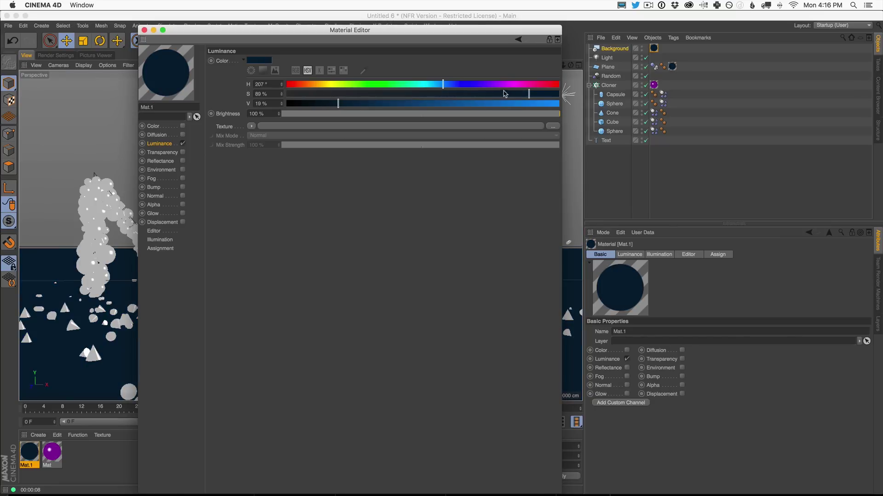
{"action": "left_click", "coordinate": [143, 29]}
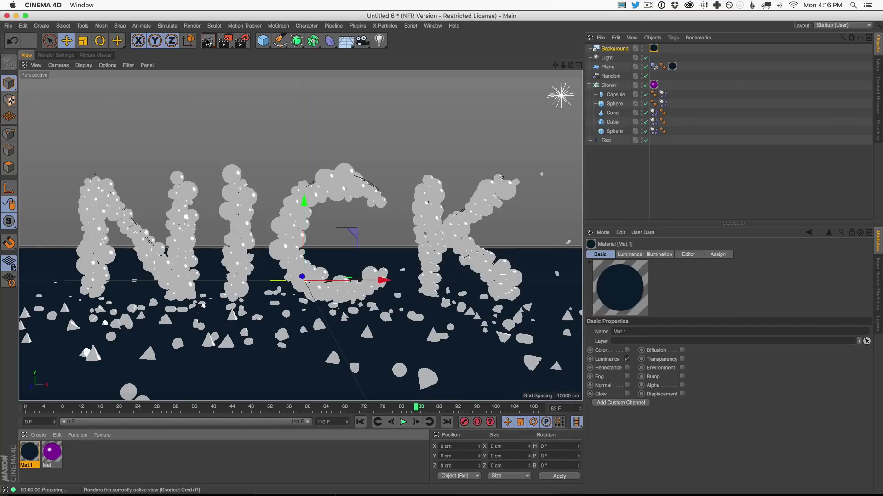
{"action": "left_click", "coordinate": [208, 41]}
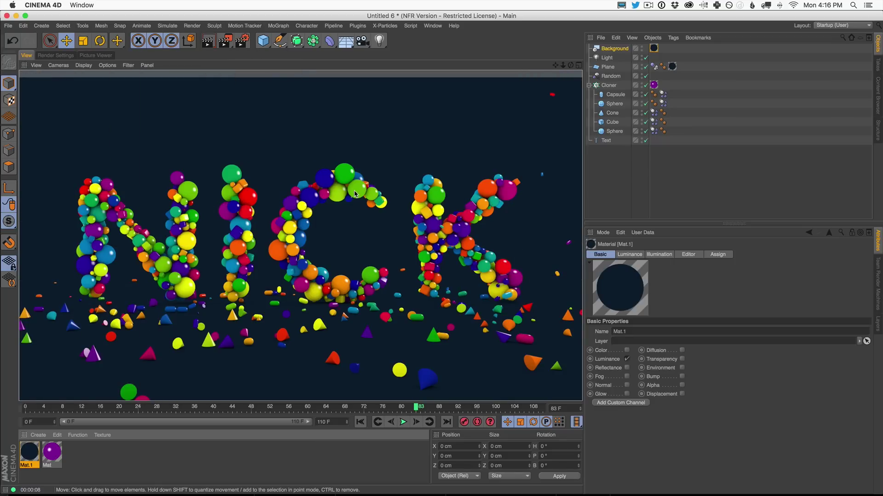
{"action": "left_click", "coordinate": [607, 57]}
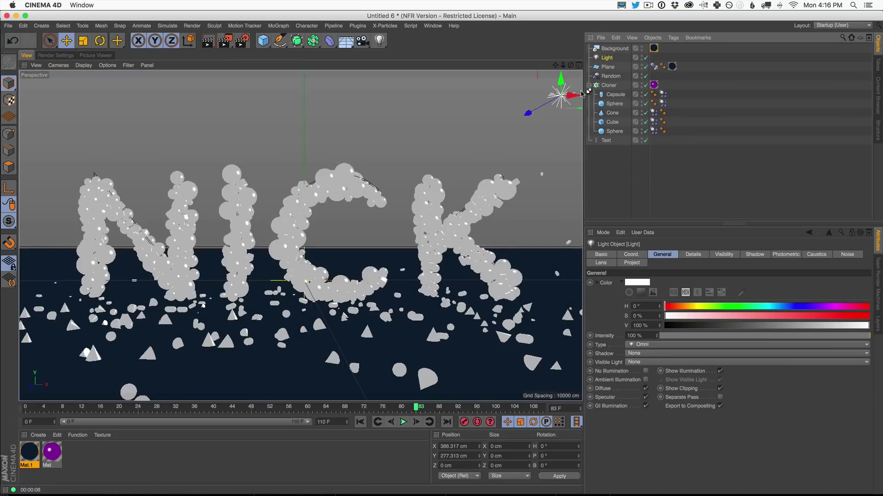
Step: Copy-paste the light as Light.1, move it far left along X, and render the view
{"action": "key", "text": "super+c"}
{"action": "key", "text": "super+v"}
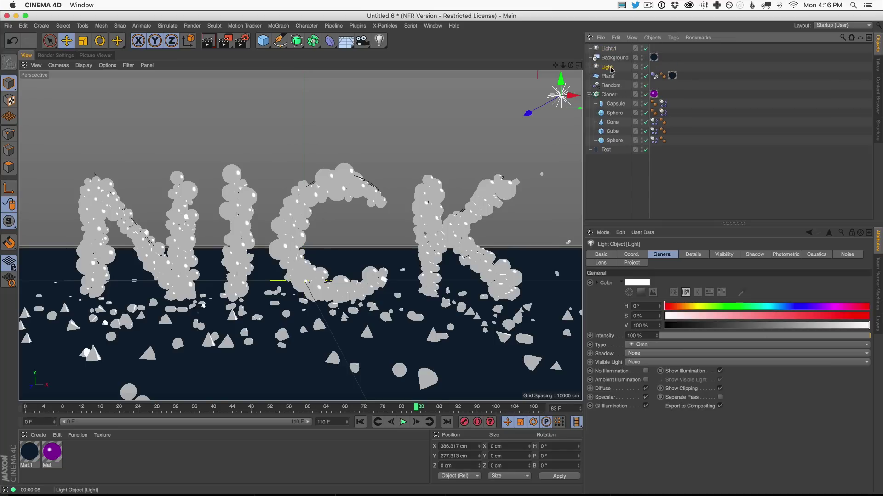
{"action": "left_click", "coordinate": [608, 49]}
{"action": "left_click_drag", "start_coordinate": [573, 97], "coordinate": [30, 113]}
{"action": "left_click", "coordinate": [208, 43]}
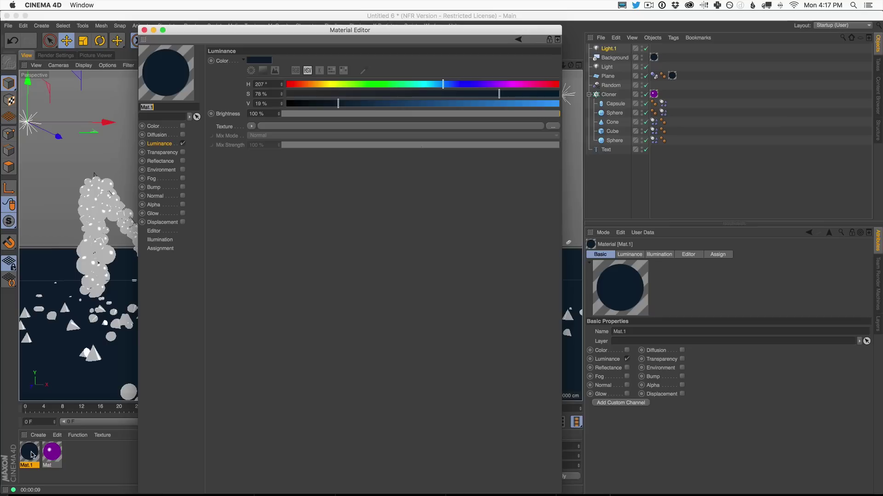
Step: Set Mat.1's luminance to V 100% and S 0% for white, then render the view
{"action": "double_click", "coordinate": [30, 453]}
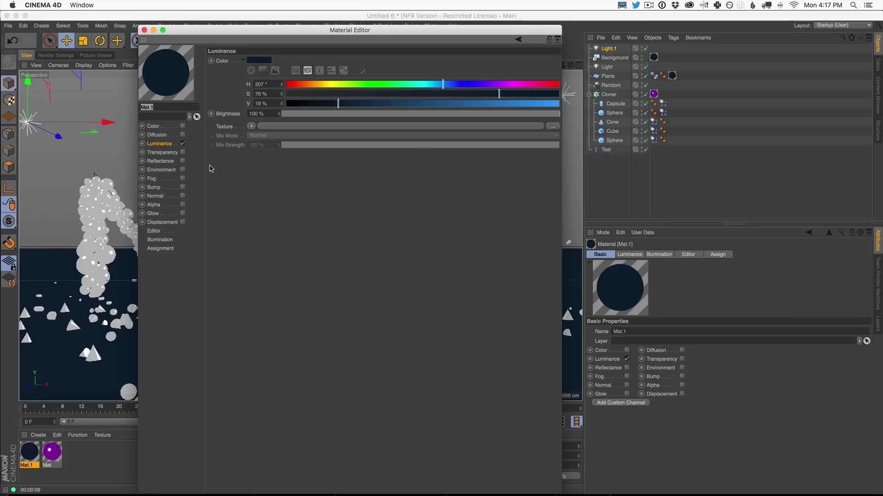
{"action": "left_click_drag", "start_coordinate": [376, 103], "coordinate": [583, 101]}
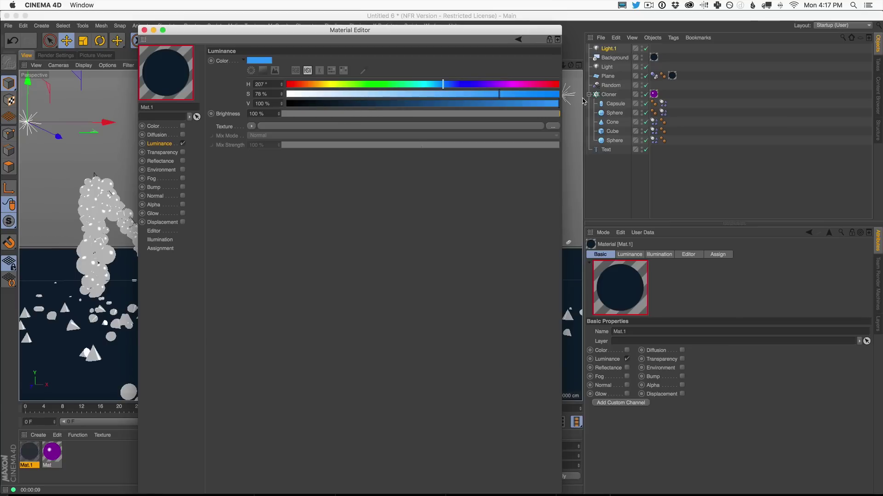
{"action": "left_click_drag", "start_coordinate": [331, 93], "coordinate": [287, 93]}
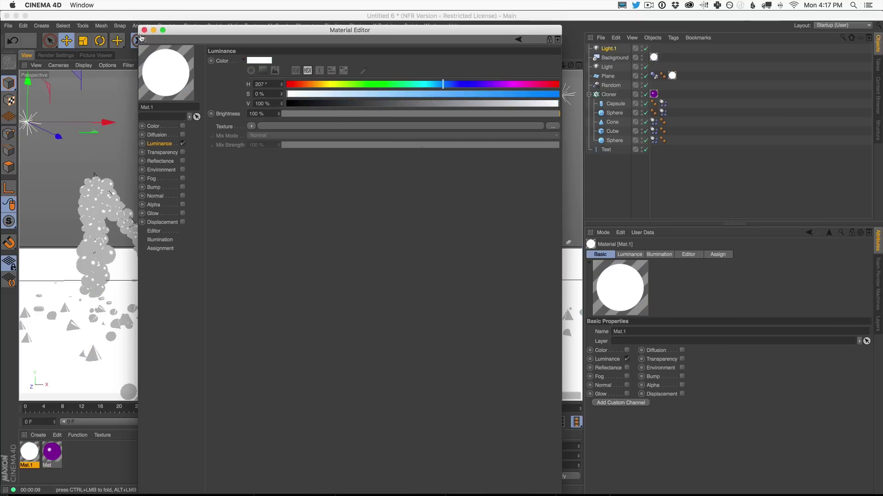
{"action": "left_click", "coordinate": [144, 30]}
{"action": "left_click", "coordinate": [208, 41]}
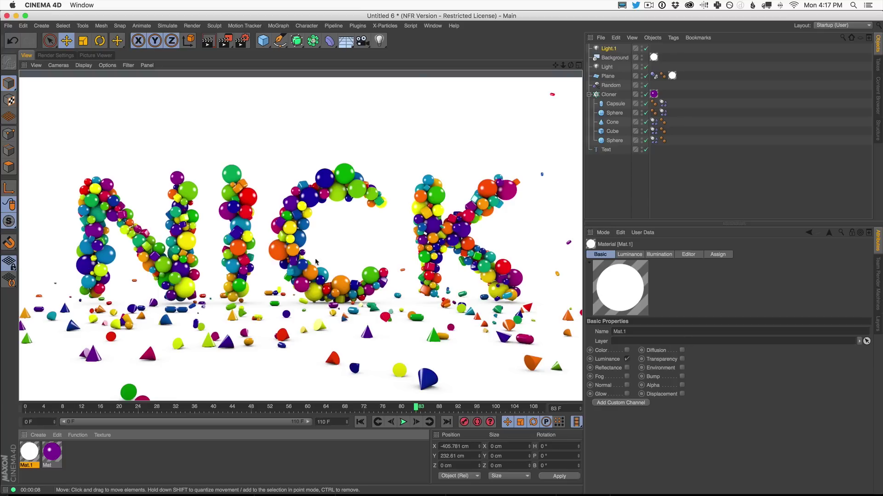
Step: In the Output render settings, enter a 1280 x 720 resolution
{"action": "left_click", "coordinate": [56, 55]}
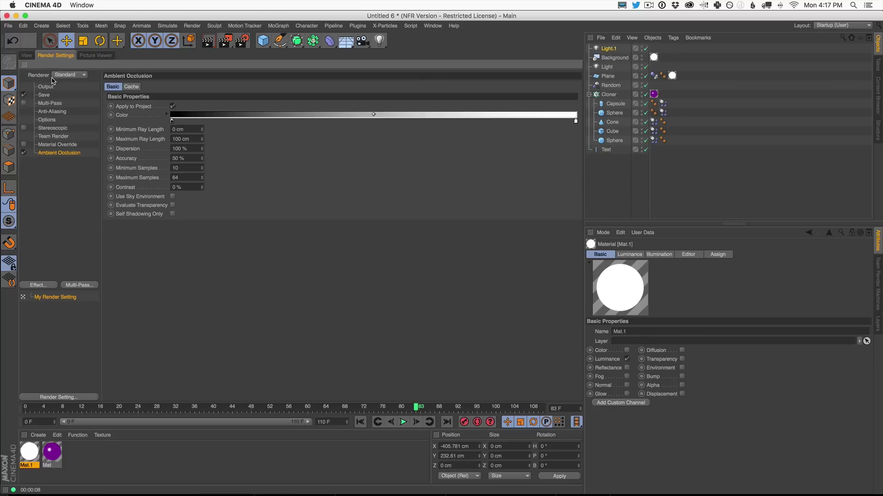
{"action": "left_click", "coordinate": [46, 87]}
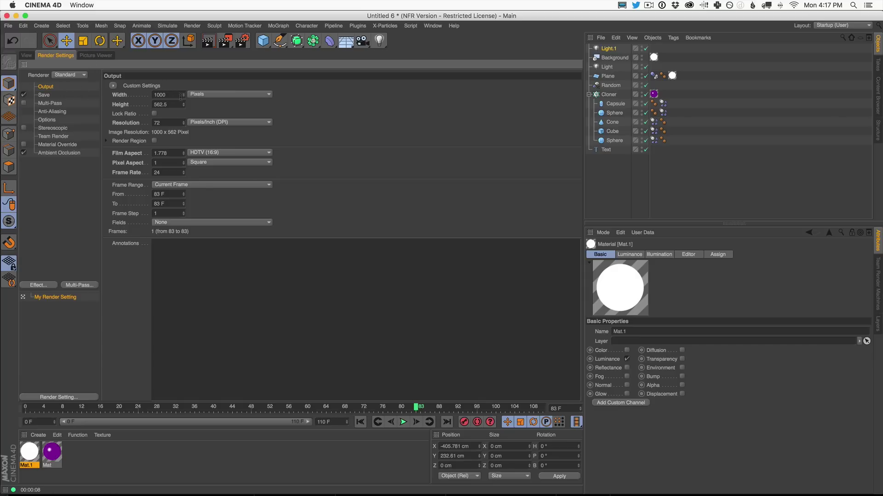
{"action": "double_click", "coordinate": [165, 95]}
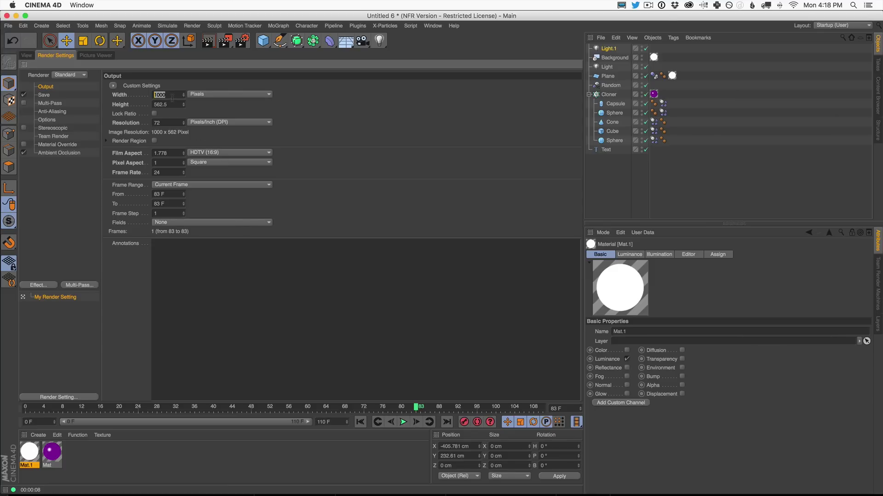
{"action": "type", "text": "1280"}
{"action": "key", "text": "Tab"}
{"action": "type", "text": "7"}
{"action": "type", "text": "20"}
{"action": "key", "text": "Return"}
Step: Change the resolution to 1920 x 1080 and set Frame Range to All Frames, 0 to 110
{"action": "left_click", "coordinate": [172, 96]}
{"action": "type", "text": "19"}
{"action": "key", "text": "Tab"}
{"action": "key", "text": "Tab"}
{"action": "key", "text": "Return"}
{"action": "double_click", "coordinate": [156, 172]}
{"action": "left_click", "coordinate": [174, 186]}
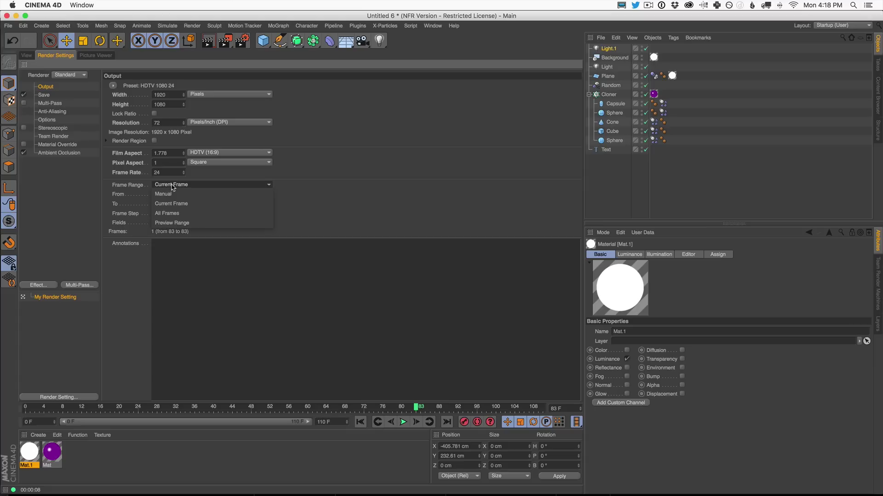
{"action": "left_click", "coordinate": [176, 214]}
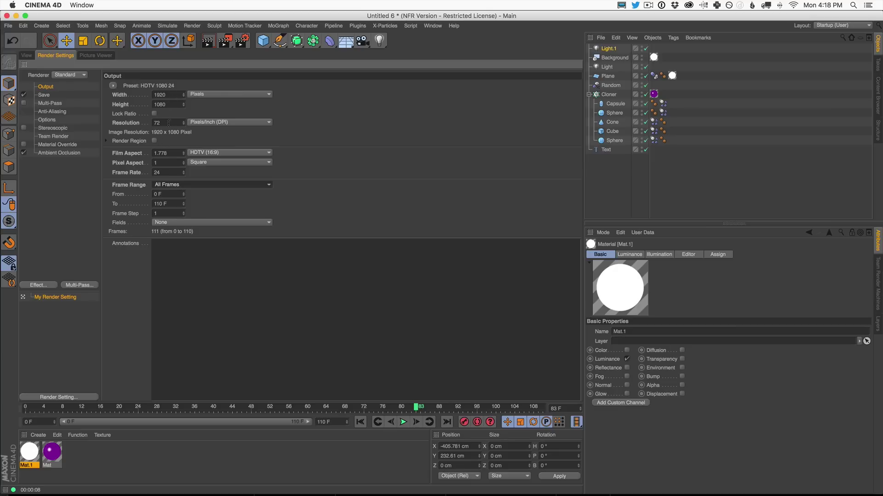
{"action": "double_click", "coordinate": [164, 94]}
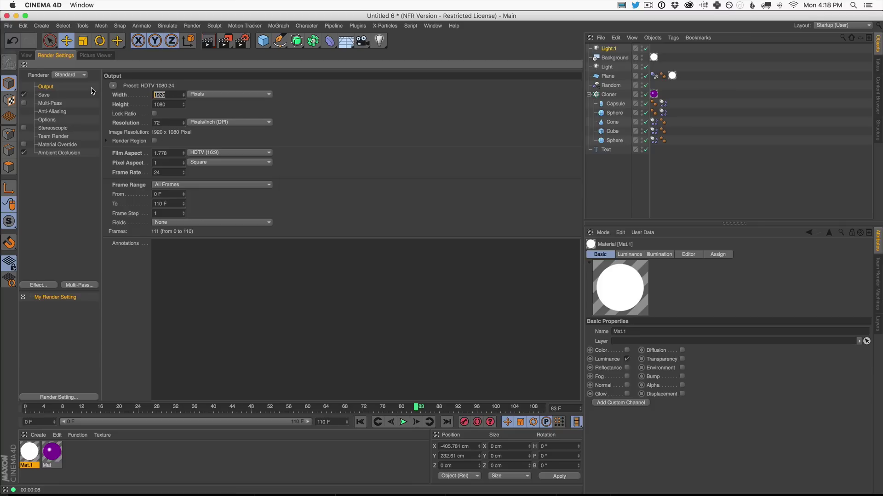
Step: Change the output resolution back to 1280 x 720
{"action": "type", "text": "1"}
{"action": "key", "text": "Tab"}
{"action": "key", "text": "Tab"}
{"action": "type", "text": "720"}
{"action": "key", "text": "Return"}
Step: Start a Picture Viewer render, decline the no-file-name prompt, and show the Save settings
{"action": "key", "text": "shift+r"}
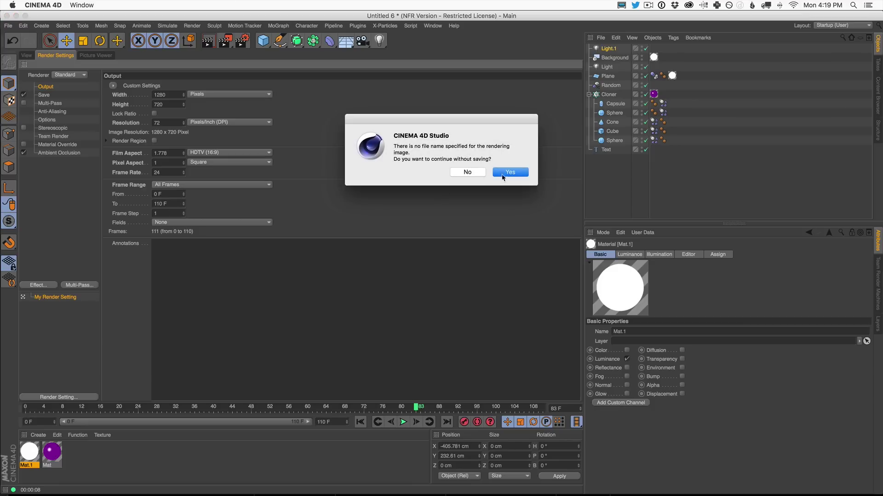
{"action": "left_click", "coordinate": [466, 172]}
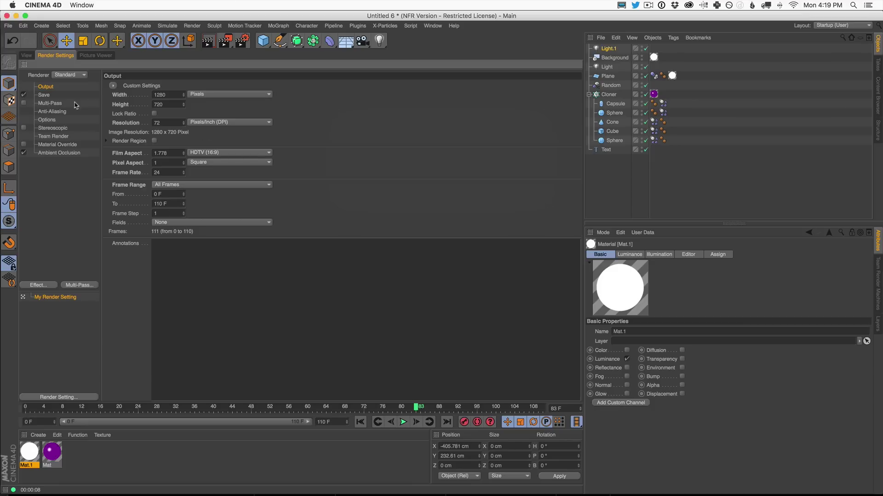
{"action": "left_click", "coordinate": [45, 95]}
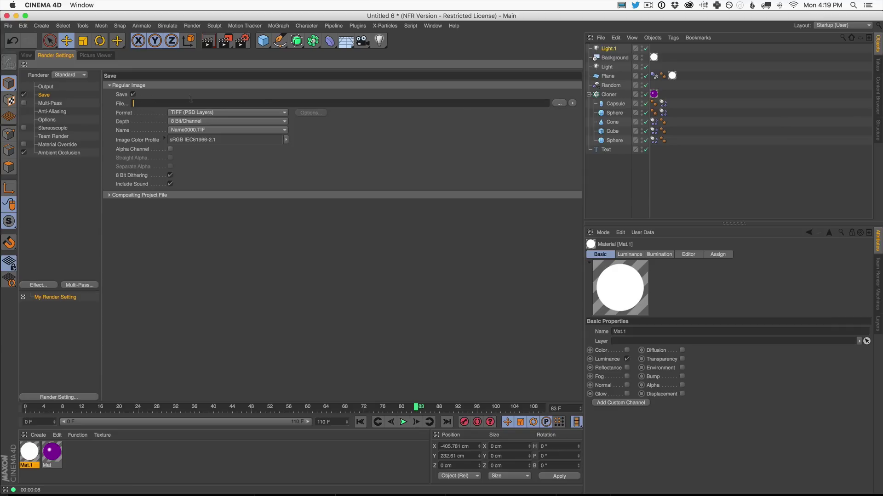
Step: Set depth to 16 Bit/Channel, disable saving, and confirm rendering the animation without a file
{"action": "left_click", "coordinate": [193, 122]}
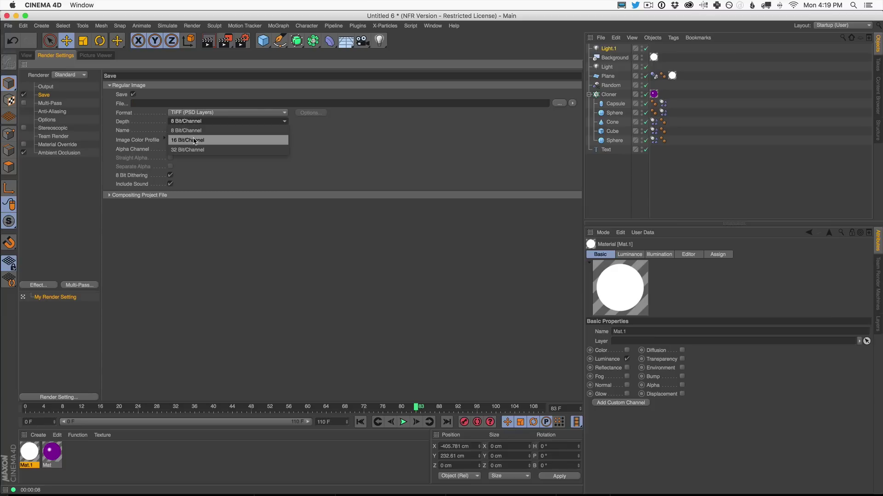
{"action": "left_click", "coordinate": [195, 141]}
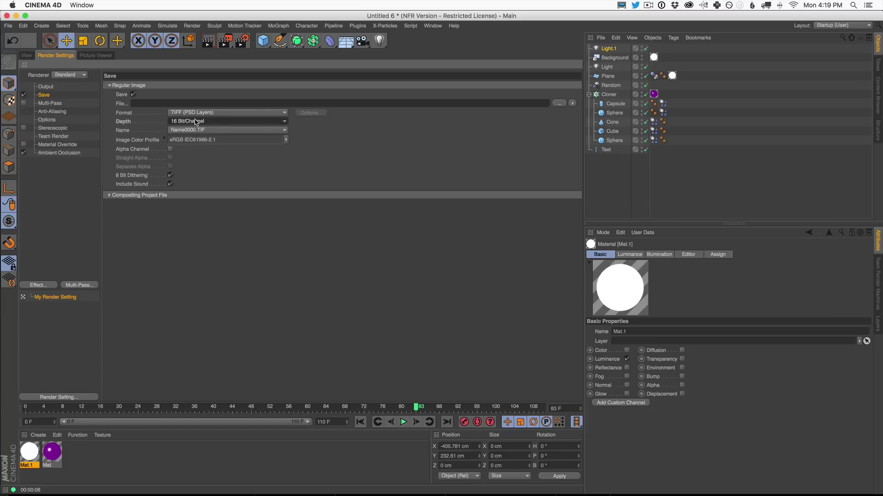
{"action": "left_click", "coordinate": [24, 94]}
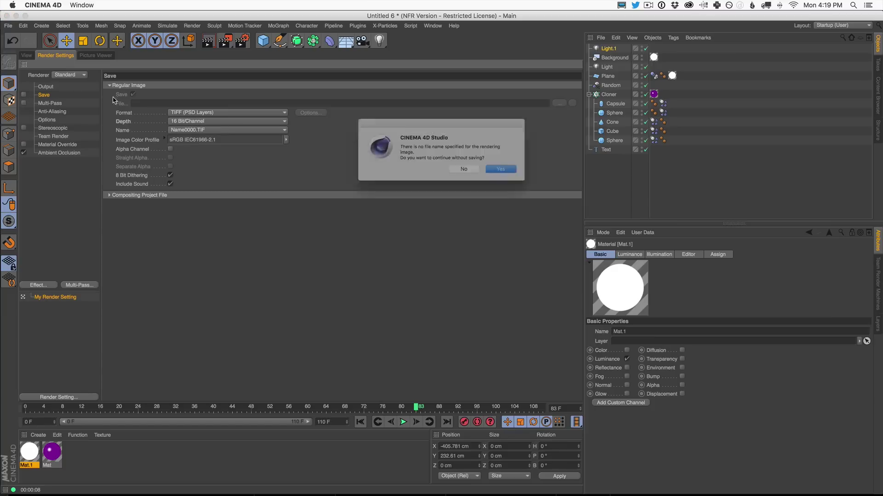
{"action": "left_click", "coordinate": [505, 170]}
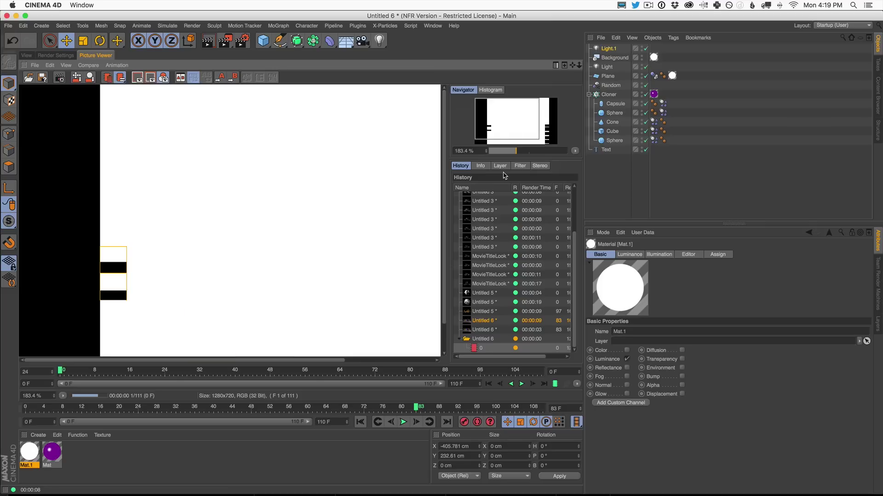
{"action": "scroll", "coordinate": [268, 178], "scroll_direction": "down", "scroll_amount": 3}
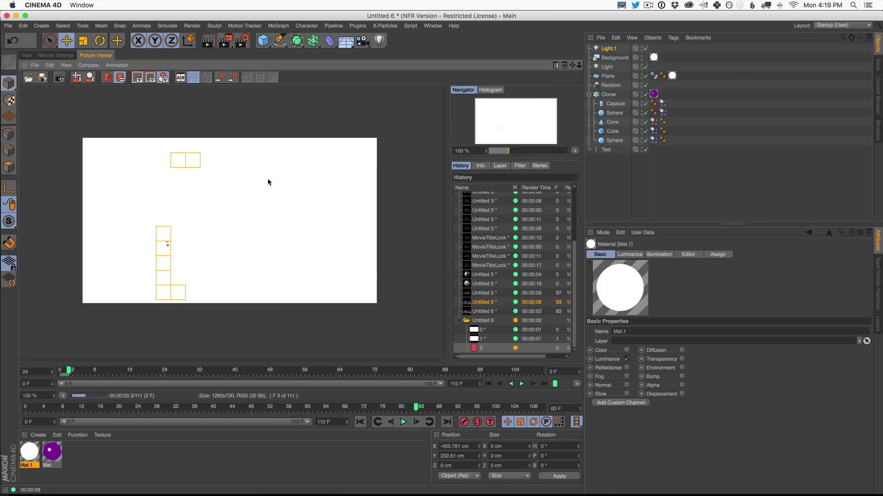
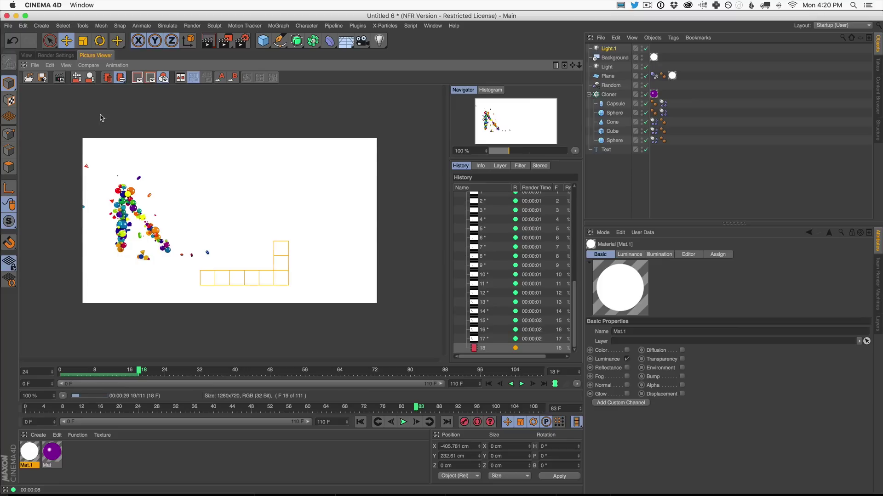
Step: Stop the running animation render in the Picture Viewer and return to the 3D view
{"action": "left_click", "coordinate": [35, 65]}
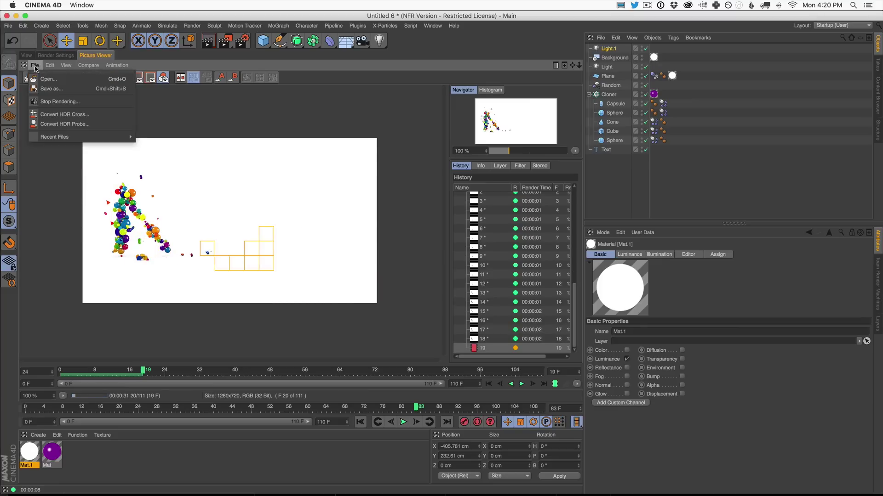
{"action": "left_click", "coordinate": [41, 102]}
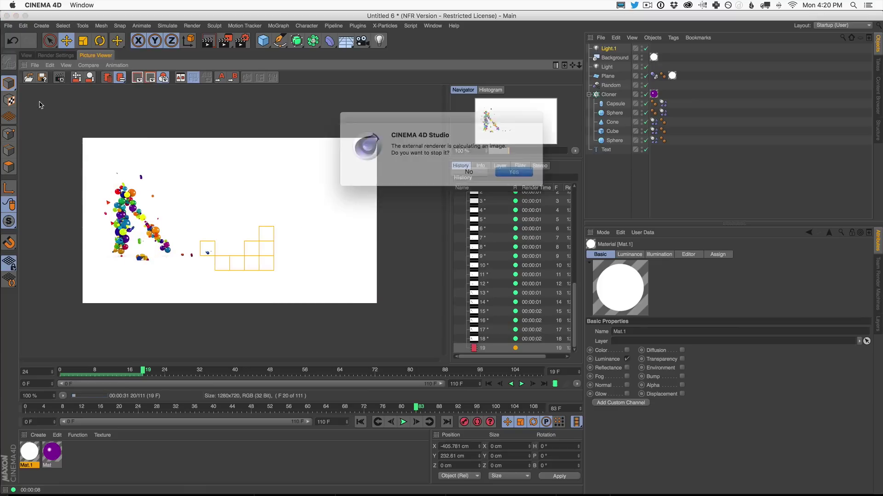
{"action": "left_click", "coordinate": [517, 173]}
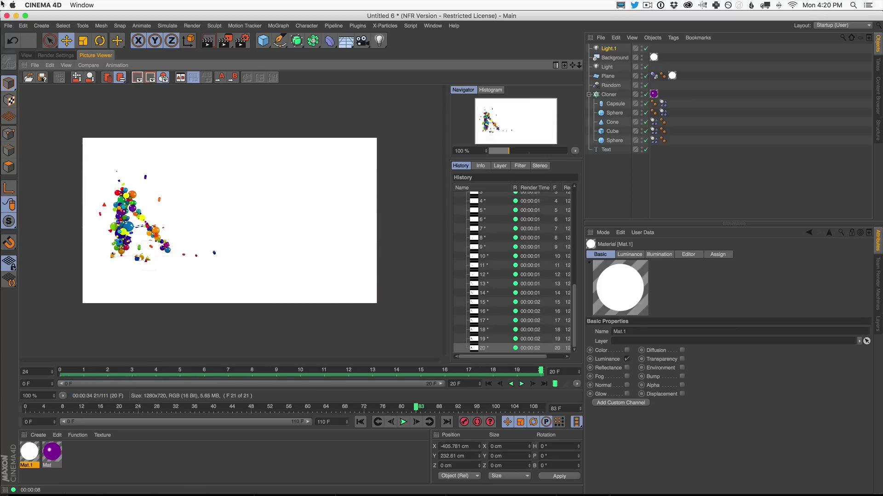
{"action": "left_click", "coordinate": [56, 55]}
{"action": "left_click", "coordinate": [26, 55]}
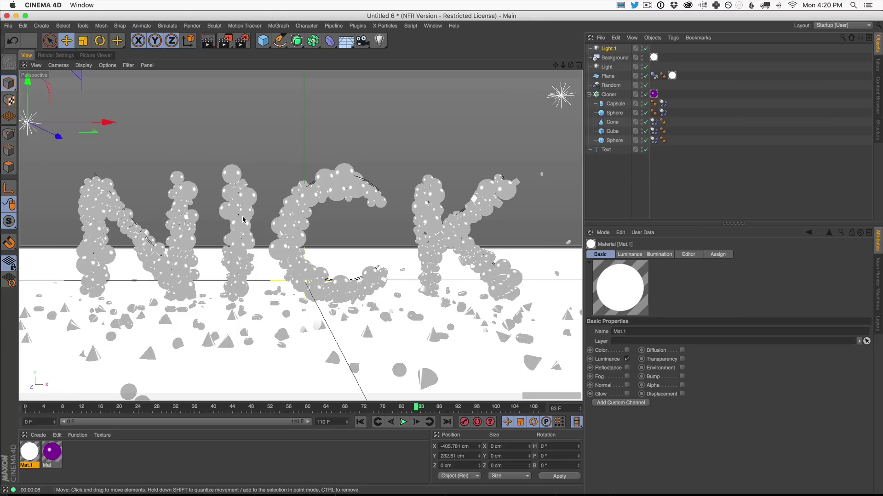
Step: Delete Light.1, Background, Light and the white floor Plane from the scene
{"action": "left_click", "coordinate": [610, 49]}
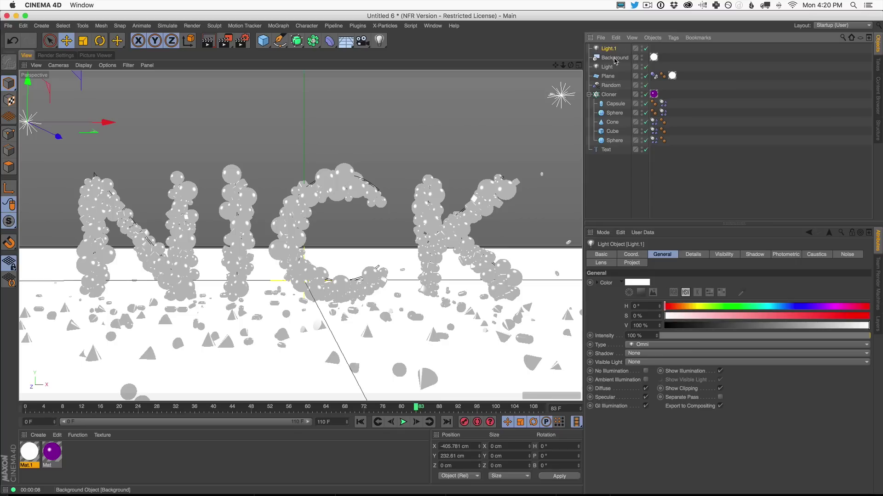
{"action": "left_click", "coordinate": [608, 68], "text": "shift"}
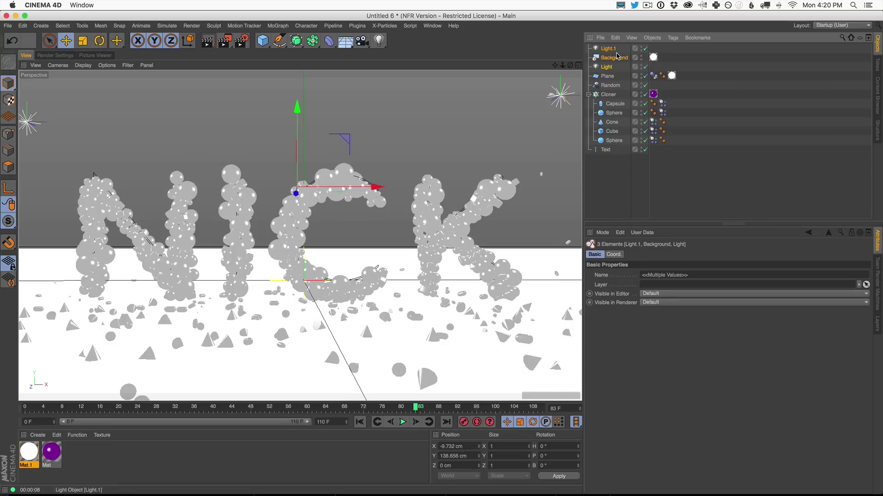
{"action": "key", "text": "Delete"}
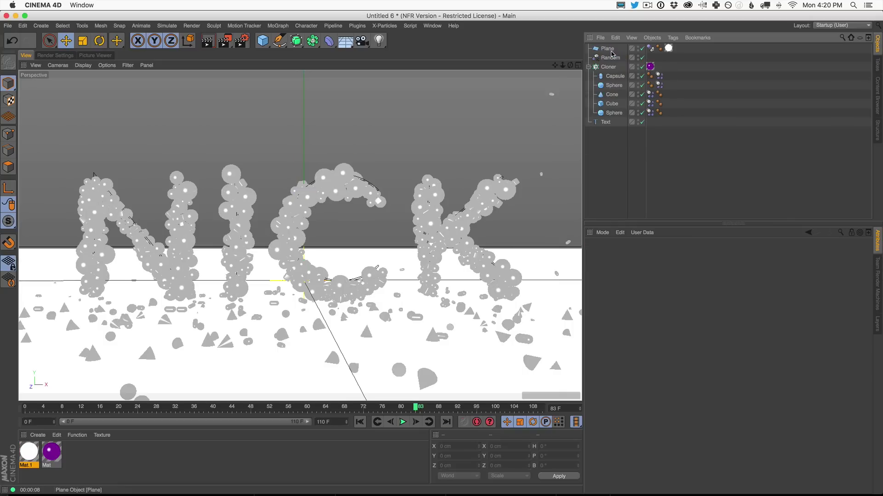
{"action": "left_click", "coordinate": [607, 49]}
{"action": "key", "text": "Delete"}
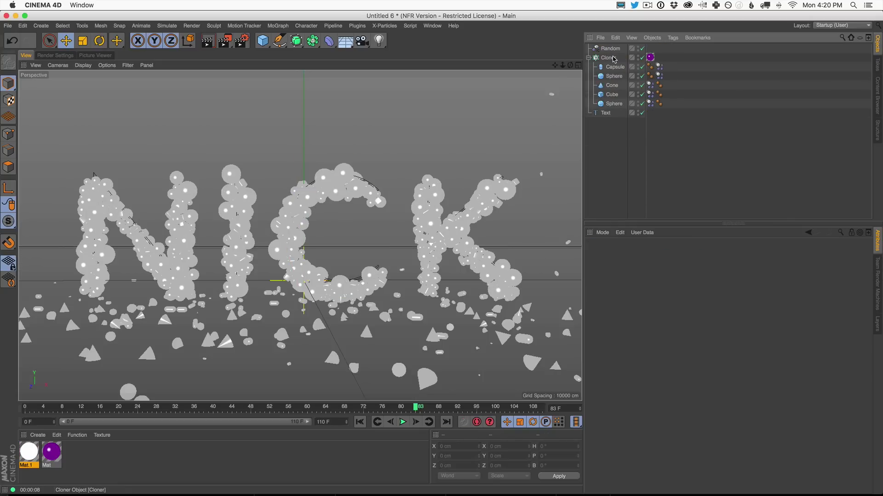
Step: Test-render the view and play the animation from the start
{"action": "left_click", "coordinate": [208, 44]}
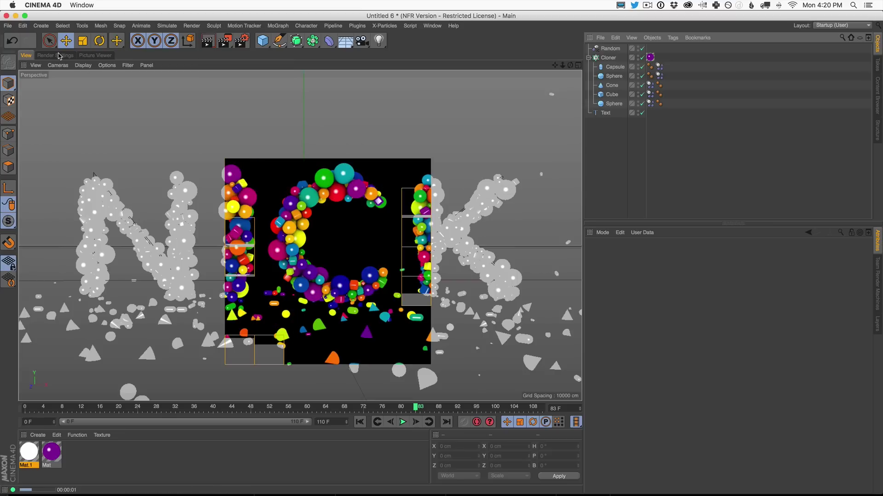
{"action": "left_click", "coordinate": [54, 56]}
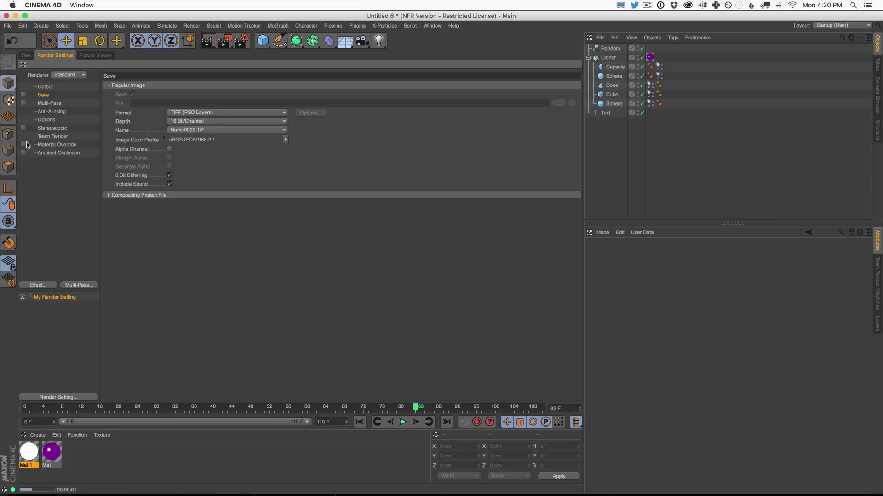
{"action": "left_click", "coordinate": [25, 55]}
{"action": "left_click", "coordinate": [208, 44]}
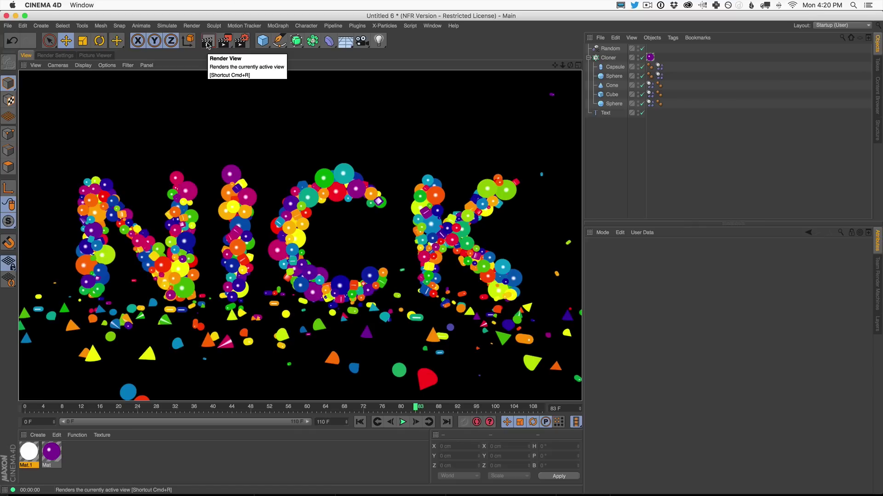
{"action": "left_click", "coordinate": [360, 422]}
{"action": "left_click", "coordinate": [403, 422]}
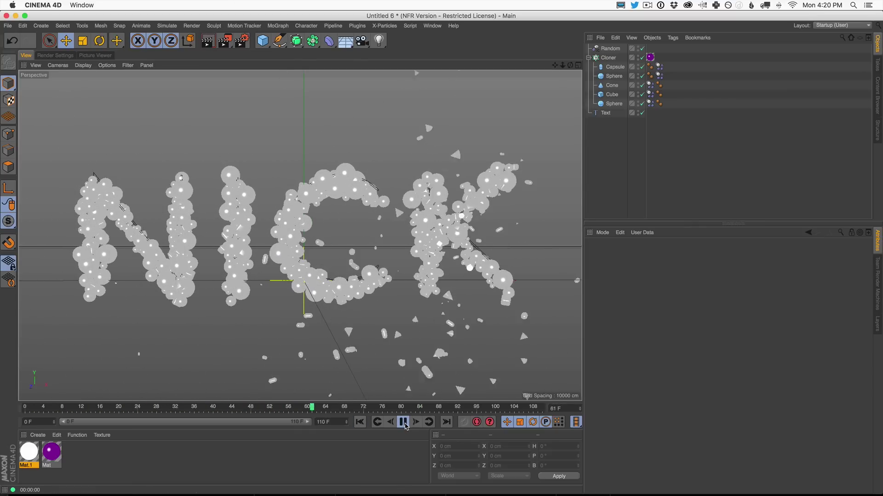
Step: Preview and render the NICK animation, pause at frame 71, and collapse the Cloner's children
{"action": "left_click", "coordinate": [403, 422]}
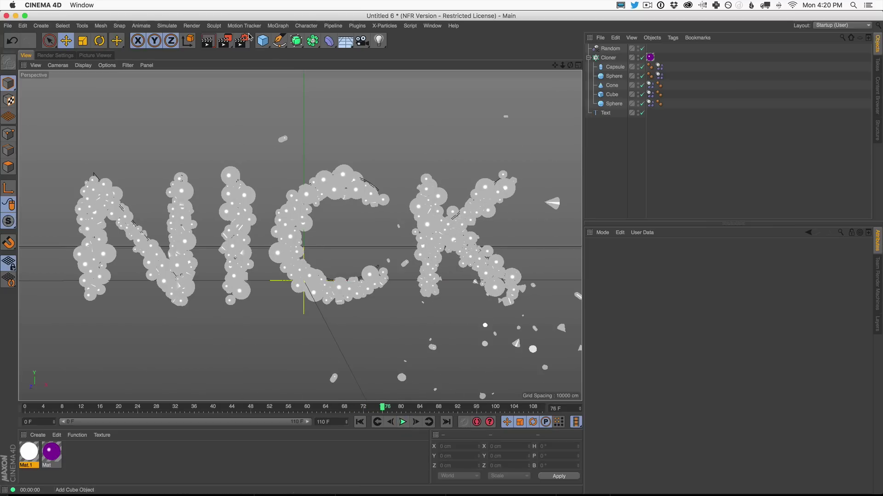
{"action": "left_click", "coordinate": [208, 41]}
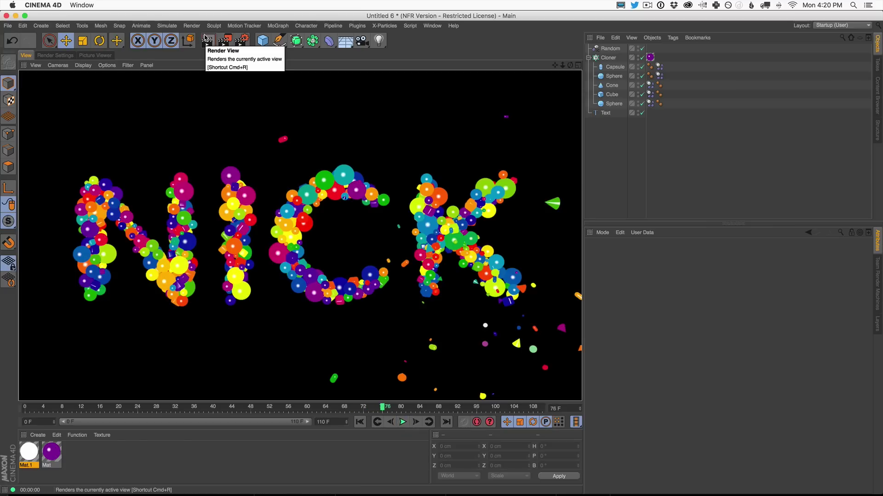
{"action": "left_click", "coordinate": [360, 422]}
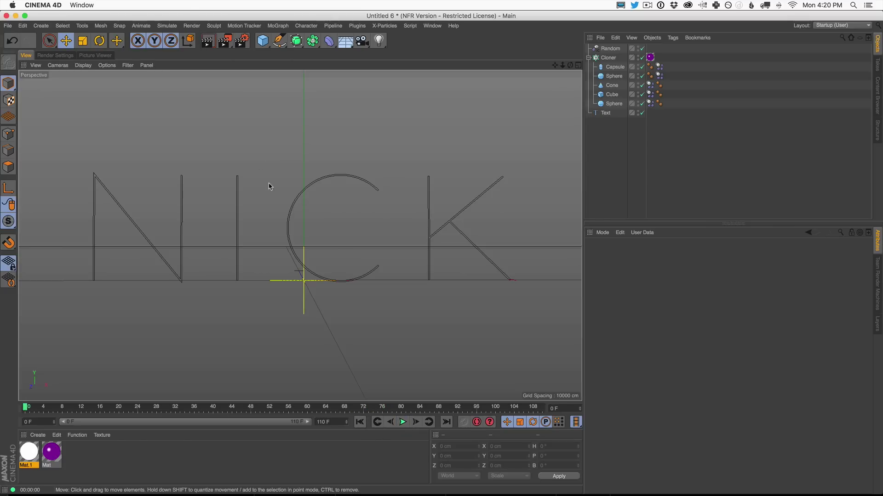
{"action": "left_click", "coordinate": [403, 422]}
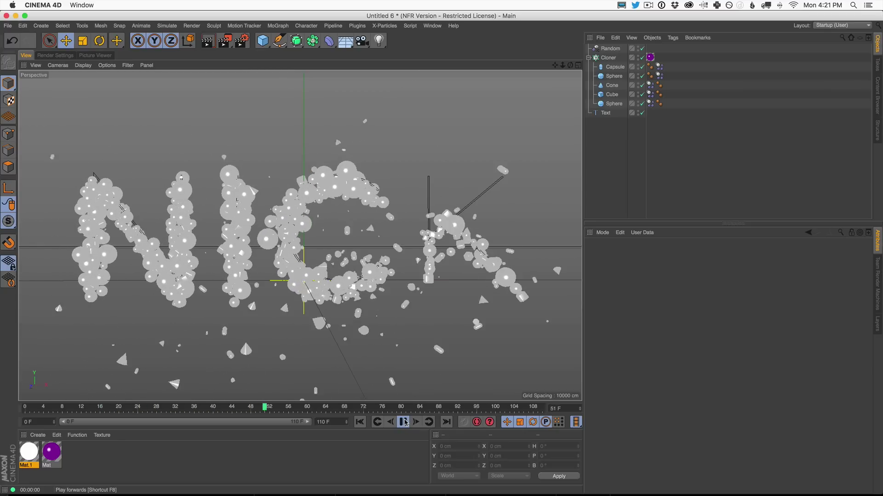
{"action": "key", "text": "F7"}
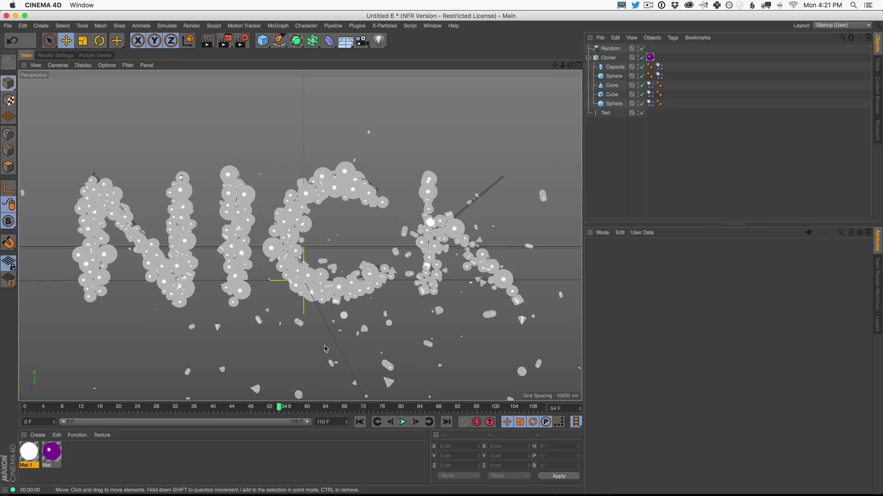
{"action": "left_click", "coordinate": [403, 422]}
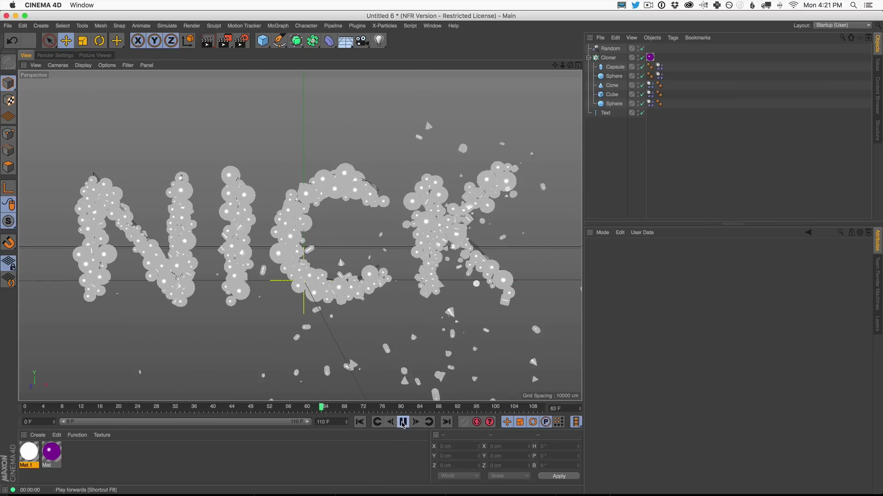
{"action": "left_click", "coordinate": [403, 422]}
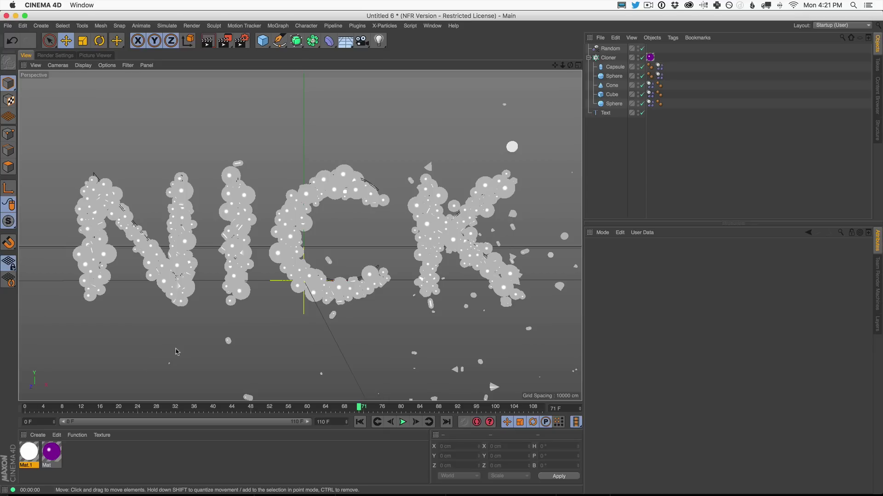
{"action": "left_click", "coordinate": [589, 57]}
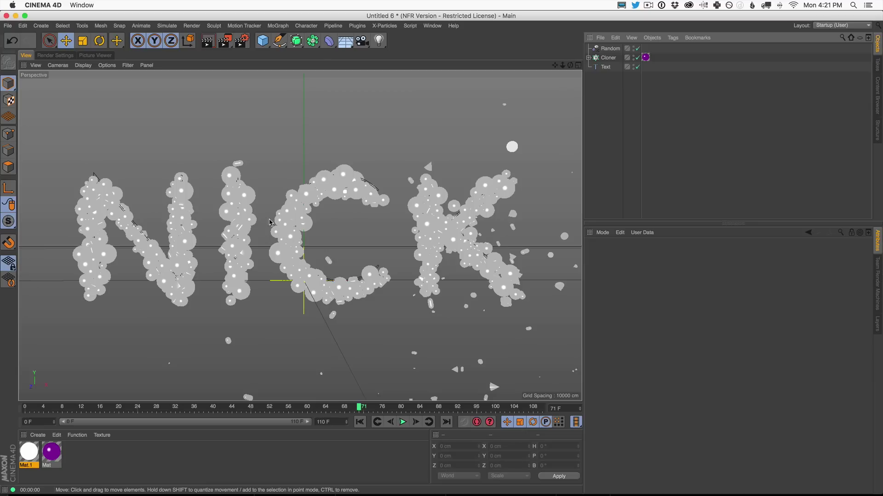
Step: Add an HDRI Studio rig with seamless floor and a hugely scaled-up Plane
{"action": "left_click", "coordinate": [357, 26]}
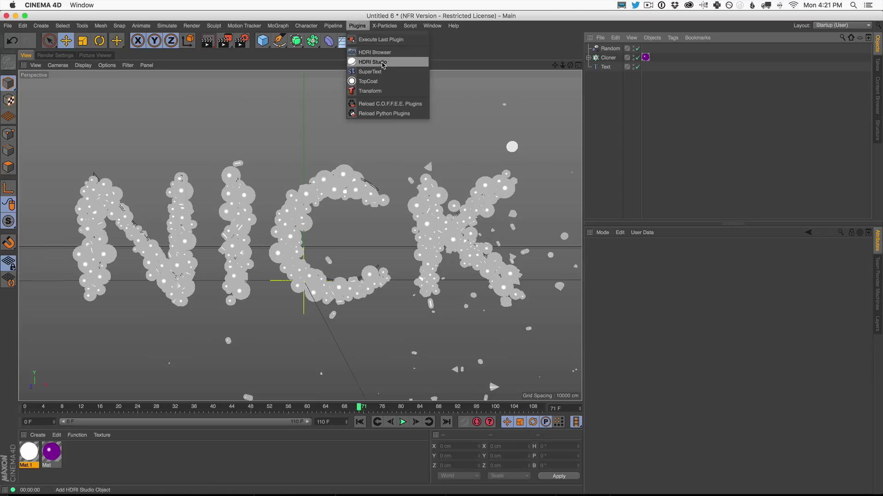
{"action": "left_click", "coordinate": [383, 63]}
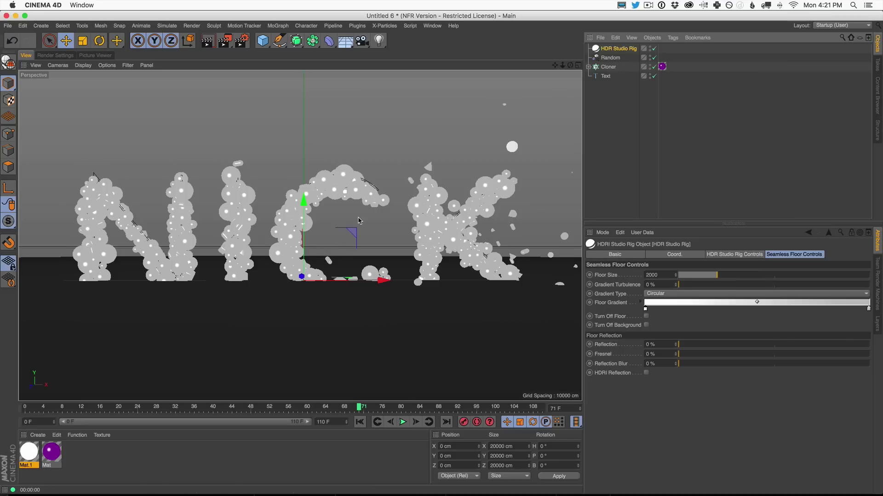
{"action": "left_click_drag", "start_coordinate": [263, 40], "coordinate": [354, 72]}
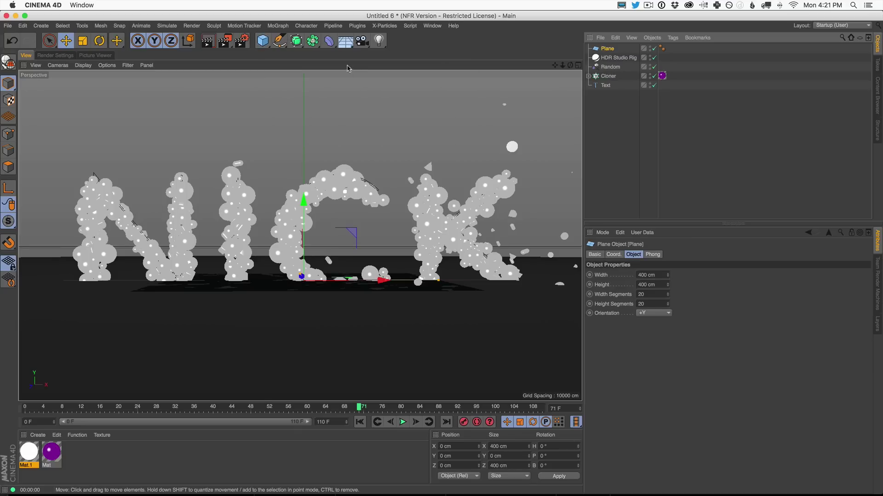
{"action": "key", "text": "t"}
{"action": "left_click_drag", "start_coordinate": [506, 207], "coordinate": [759, 236]}
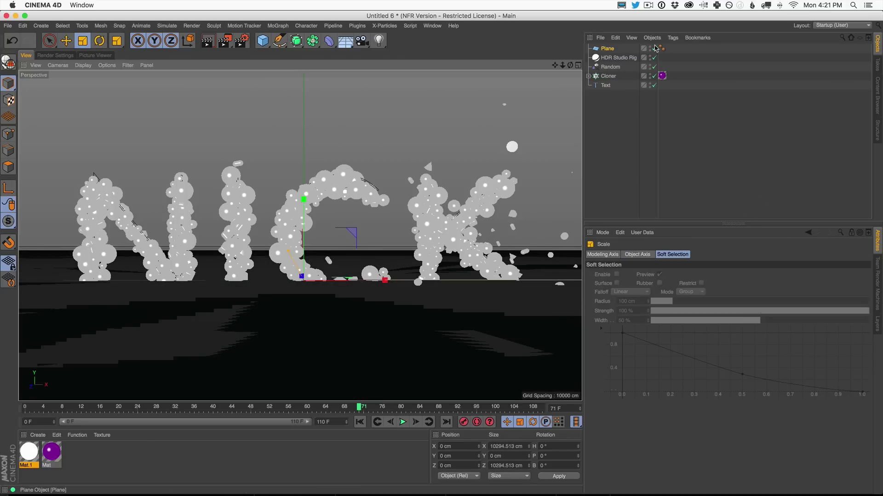
Step: Make the Plane a Collider Body and shift it and the HDR Studio Rig slightly
{"action": "left_click", "coordinate": [672, 38]}
{"action": "mouse_move", "coordinate": [708, 129]}
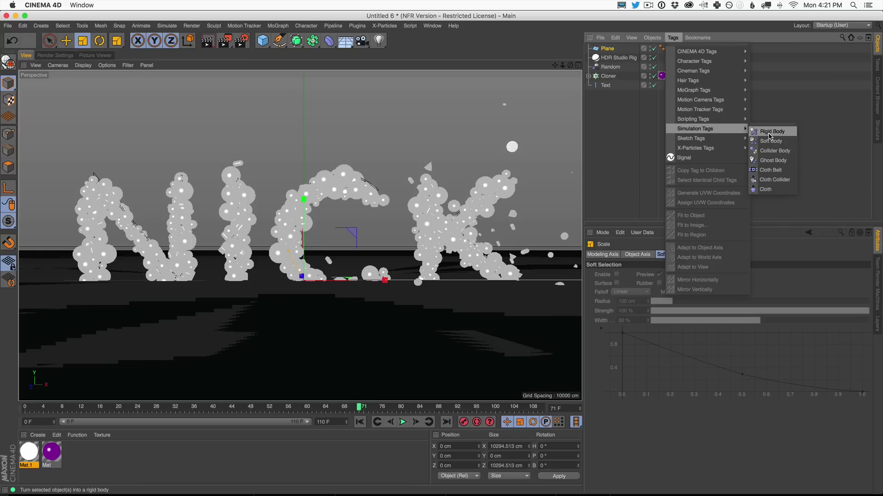
{"action": "left_click", "coordinate": [768, 152]}
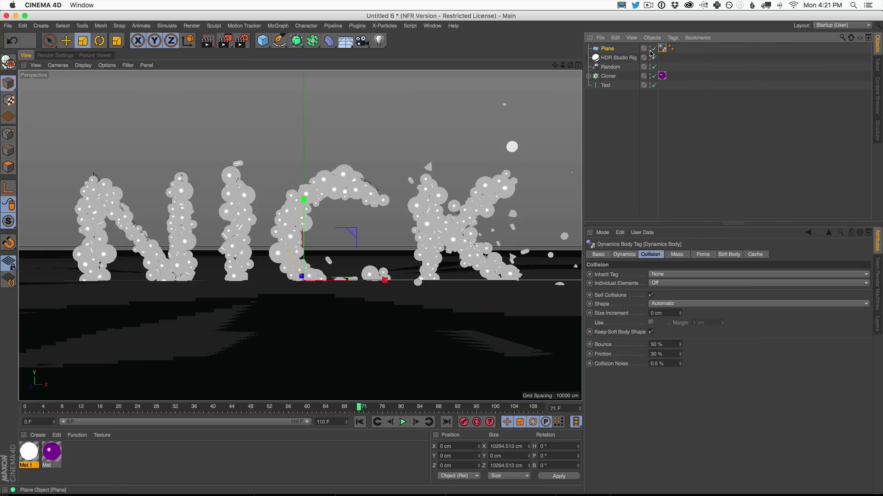
{"action": "left_click", "coordinate": [610, 58], "text": "ctrl"}
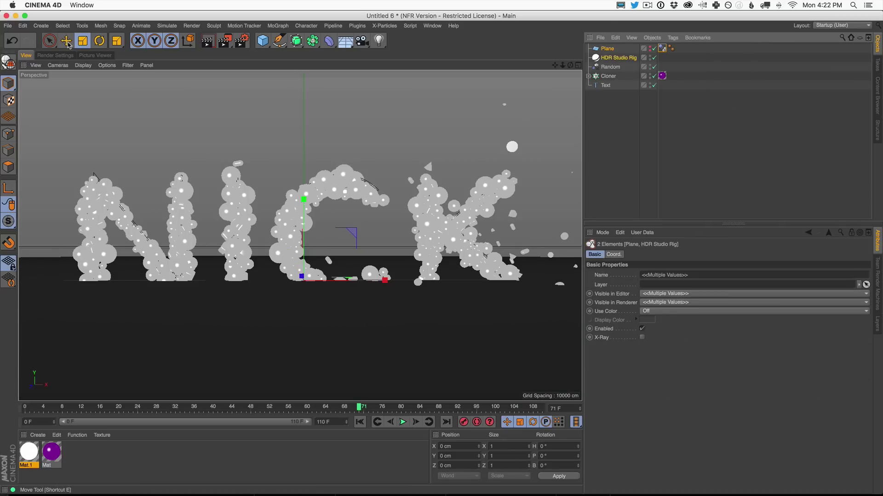
{"action": "key", "text": "e"}
{"action": "left_click_drag", "start_coordinate": [306, 233], "coordinate": [306, 222]}
Step: Replay the animation from the start and render a frame to test the floor
{"action": "left_click", "coordinate": [359, 422]}
{"action": "left_click", "coordinate": [402, 422]}
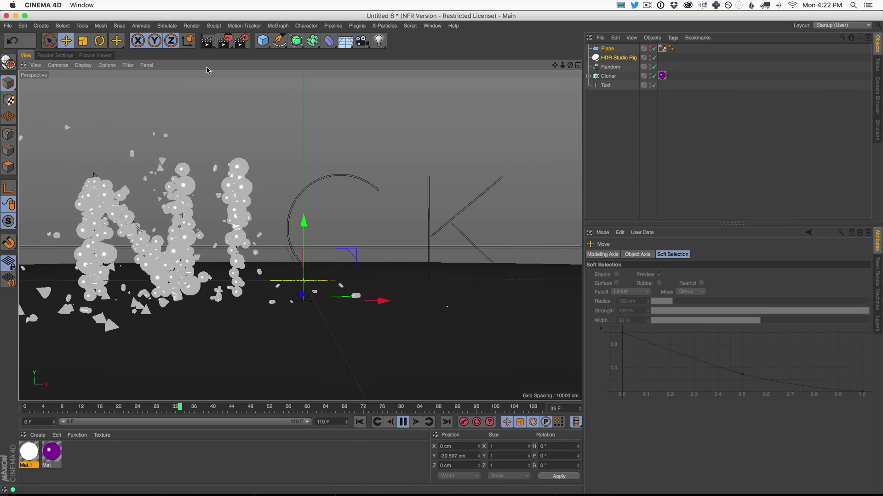
{"action": "left_click", "coordinate": [208, 41]}
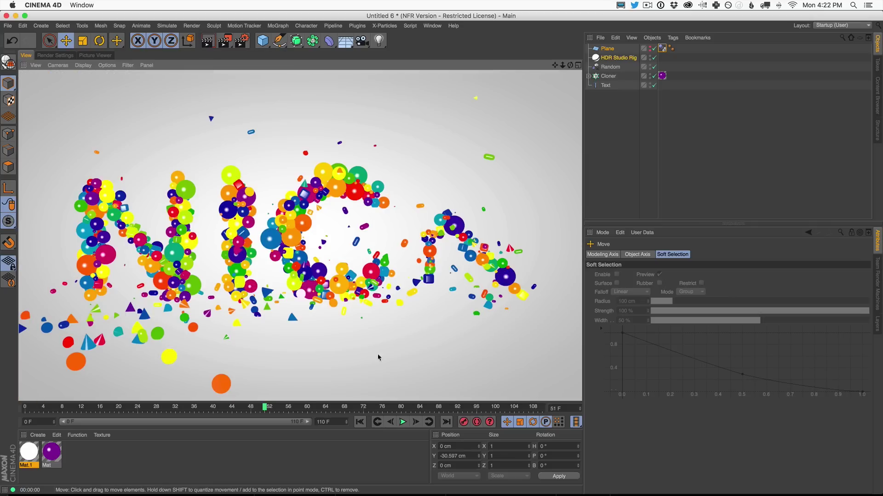
Step: Insert the HDR Studio Rig's GSG HDRI presets into the render settings
{"action": "left_click", "coordinate": [624, 61]}
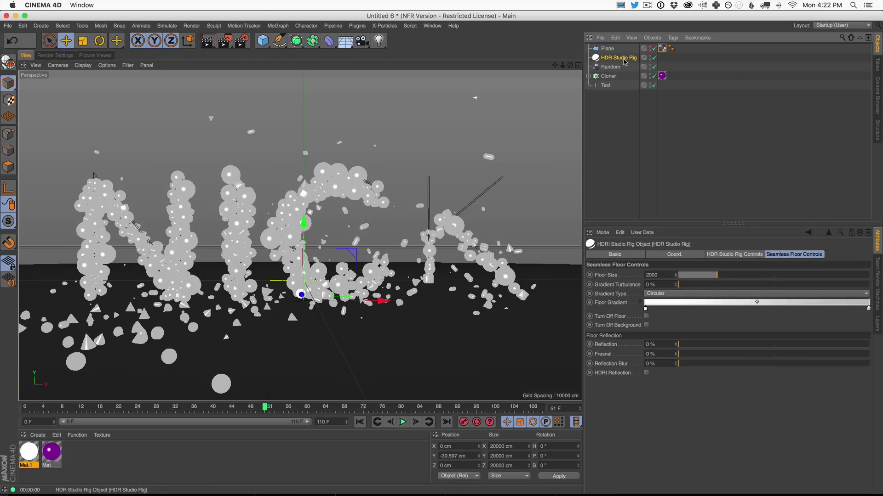
{"action": "left_click", "coordinate": [732, 255]}
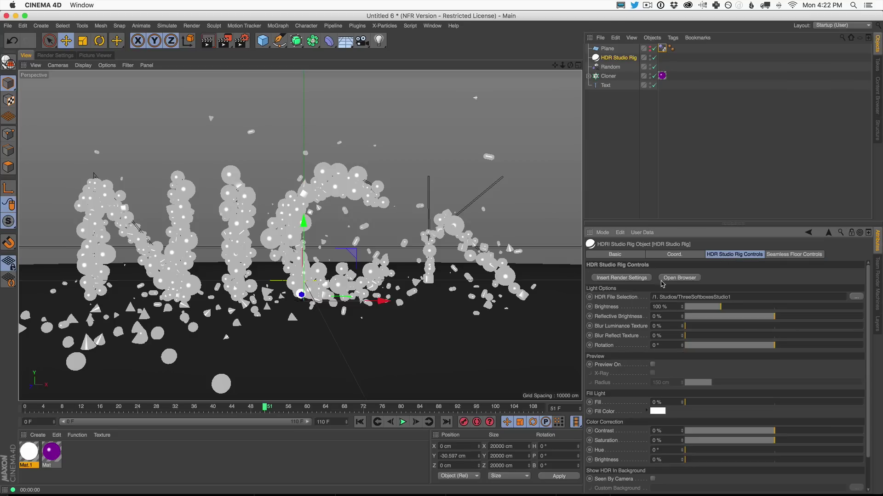
{"action": "left_click", "coordinate": [622, 278]}
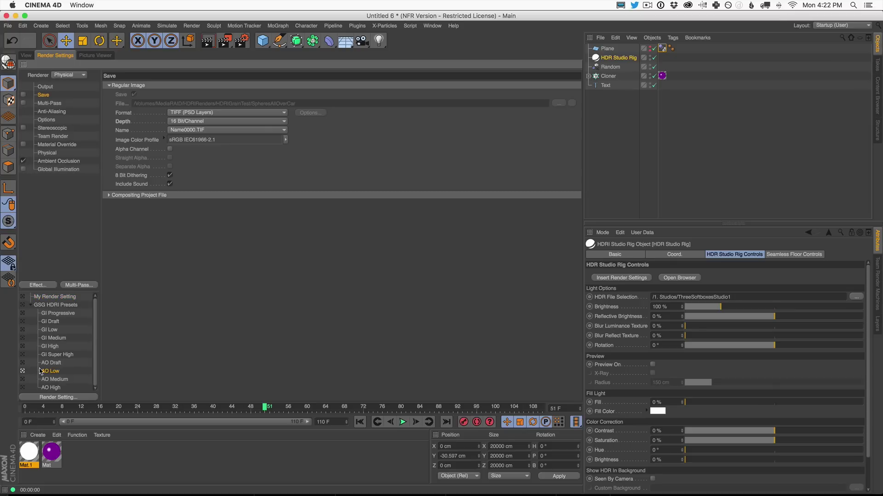
Step: Render a viewport preview of the NICK shapes and expand the TopCoat presets panel
{"action": "left_click", "coordinate": [26, 56]}
{"action": "left_click", "coordinate": [214, 46]}
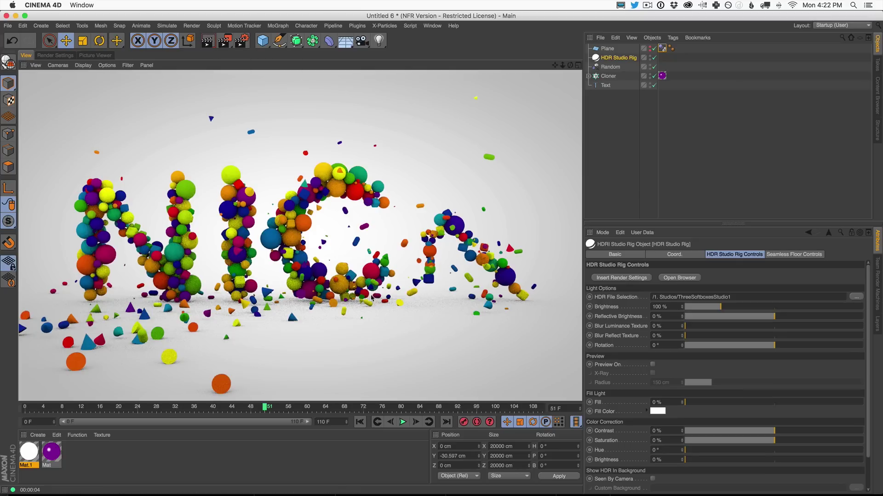
{"action": "left_click", "coordinate": [674, 226]}
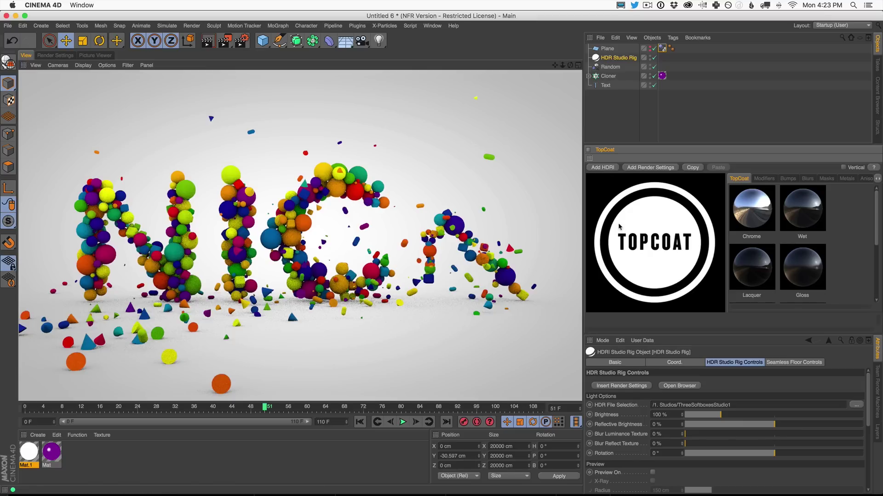
Step: Apply the Lacquer TopCoat preset to the purple Mat material
{"action": "left_click_drag", "start_coordinate": [584, 200], "coordinate": [548, 197]}
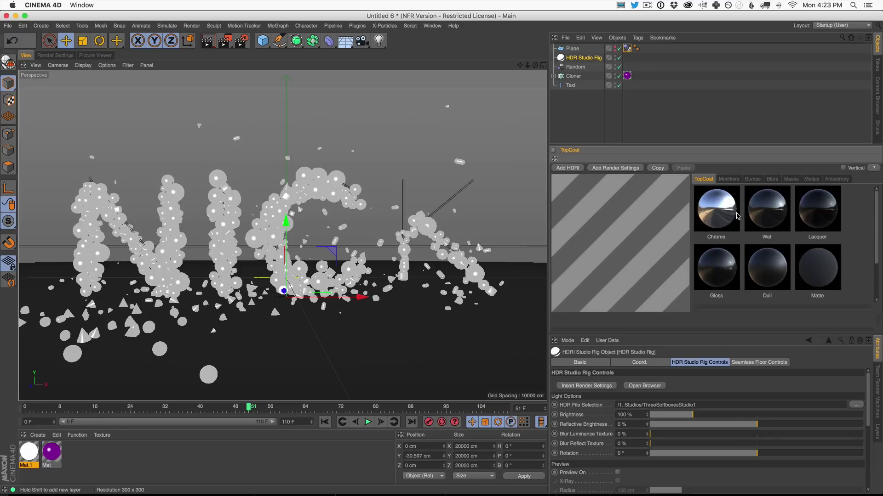
{"action": "left_click", "coordinate": [52, 455]}
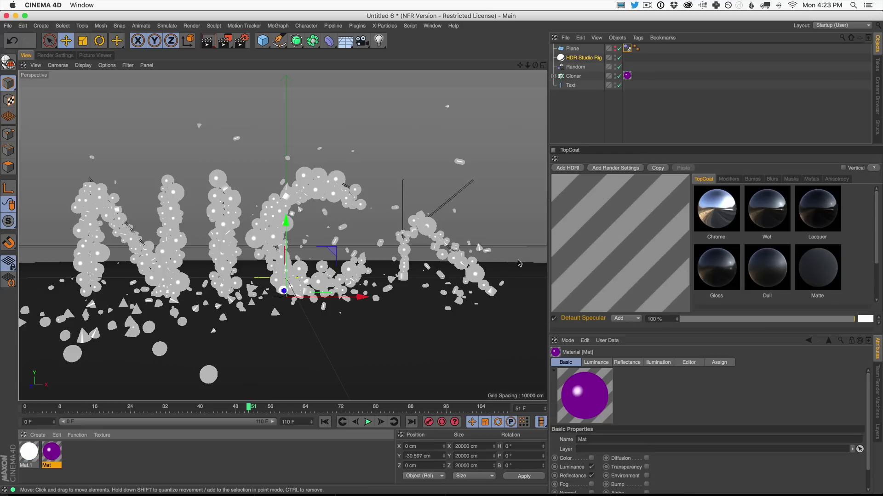
{"action": "left_click", "coordinate": [178, 459]}
{"action": "left_click", "coordinate": [55, 456]}
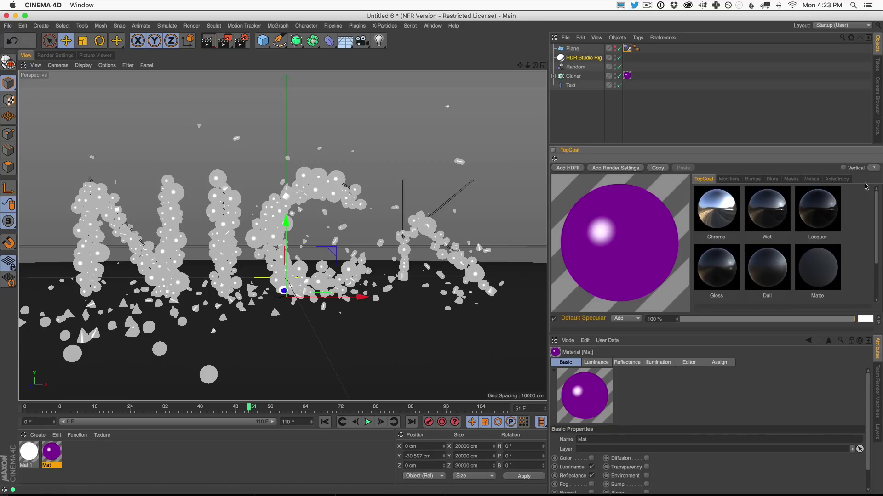
{"action": "left_click", "coordinate": [823, 220]}
Step: Render the glossy result and open the HDR Studio Rig's HDRI browser
{"action": "left_click", "coordinate": [208, 42]}
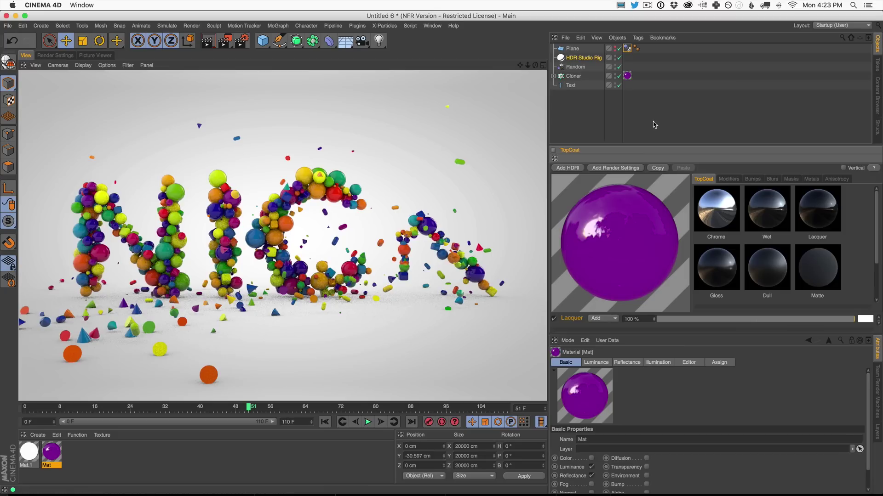
{"action": "left_click", "coordinate": [582, 58]}
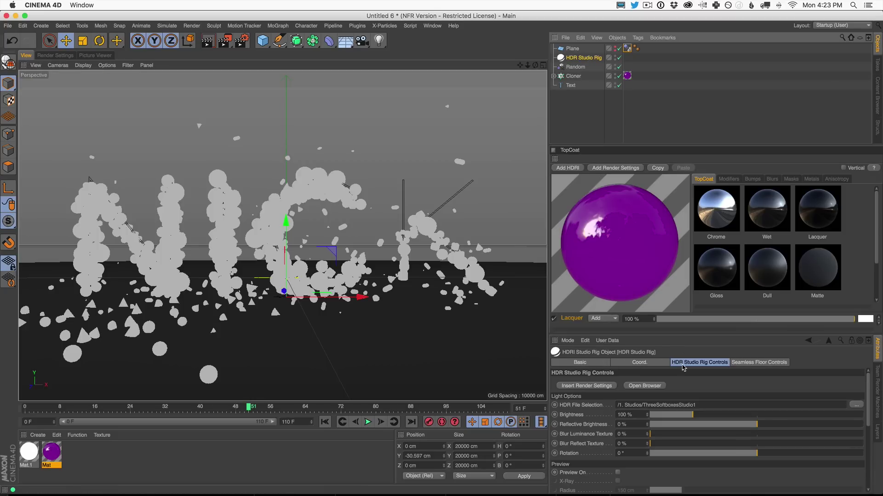
{"action": "left_click", "coordinate": [646, 386]}
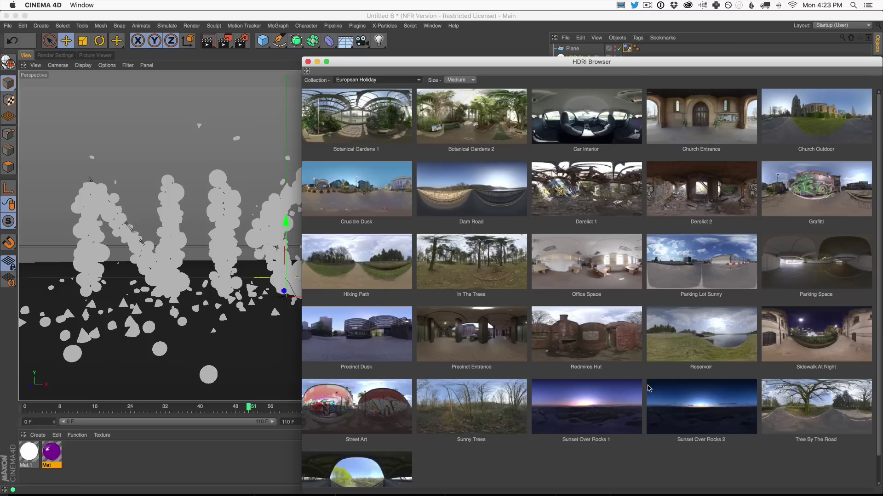
Step: Try the Studios HDRI collection and render the view to compare
{"action": "left_click", "coordinate": [399, 81]}
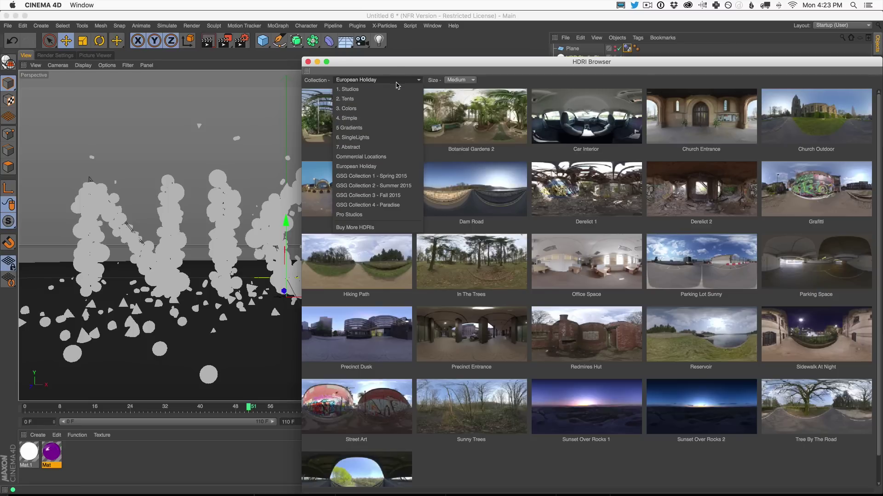
{"action": "left_click", "coordinate": [388, 90]}
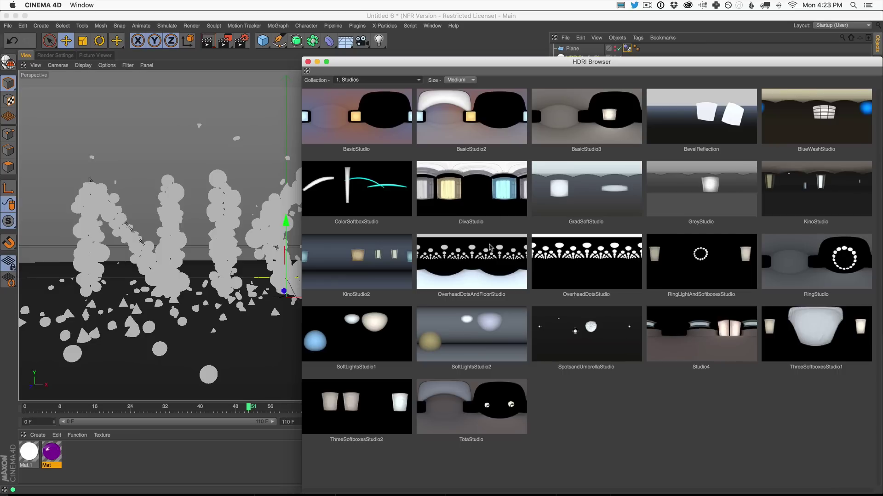
{"action": "left_click", "coordinate": [209, 44]}
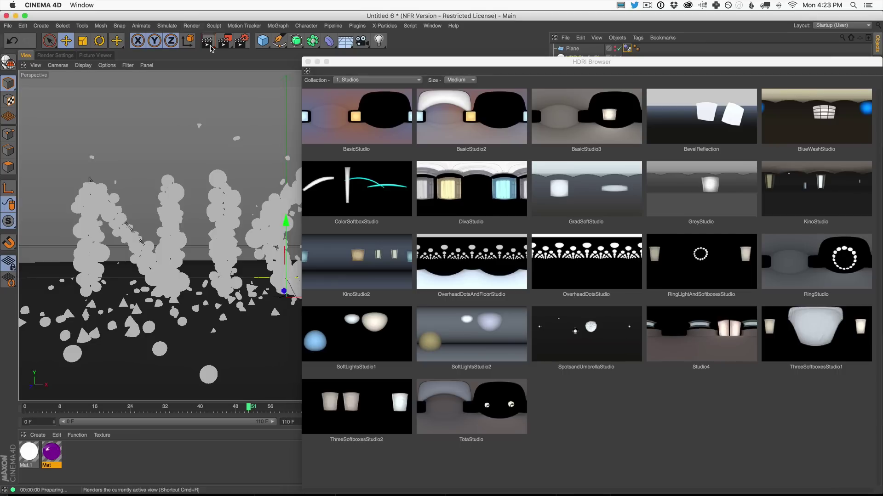
{"action": "left_click", "coordinate": [359, 63]}
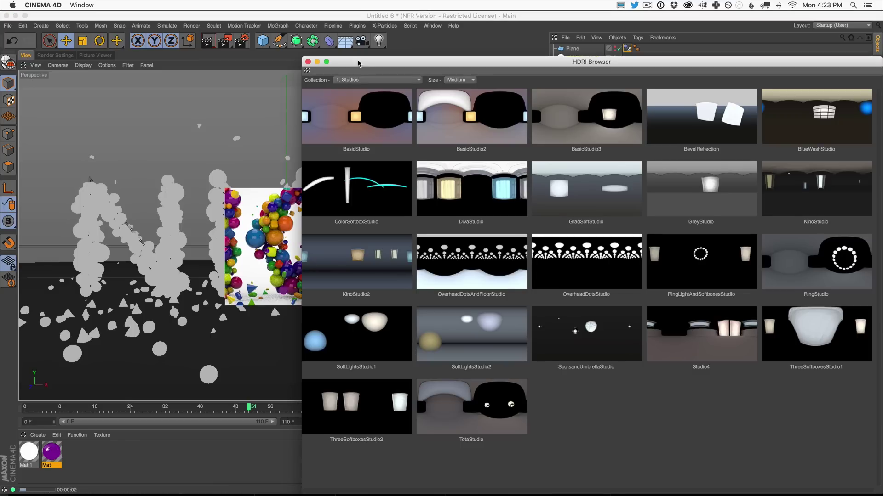
{"action": "left_click_drag", "start_coordinate": [359, 64], "coordinate": [472, 63]}
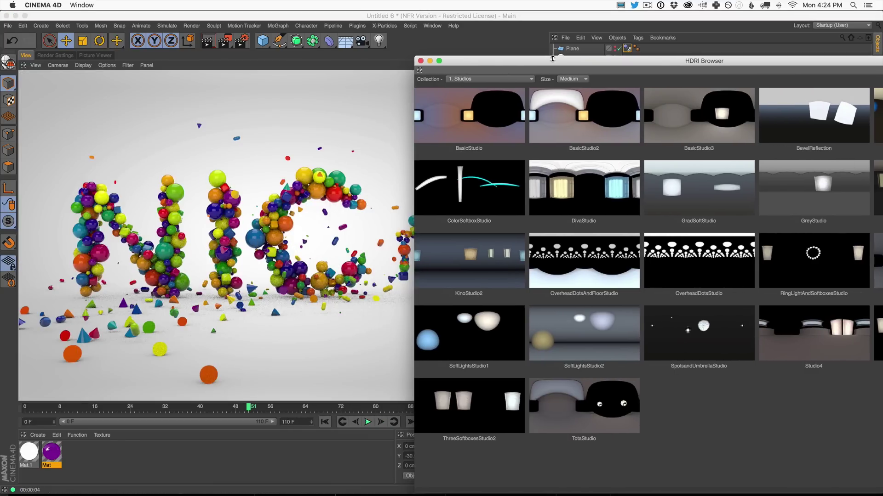
Step: Switch to the European Holiday Office Space HDRI, render, and close the browser
{"action": "left_click", "coordinate": [496, 80]}
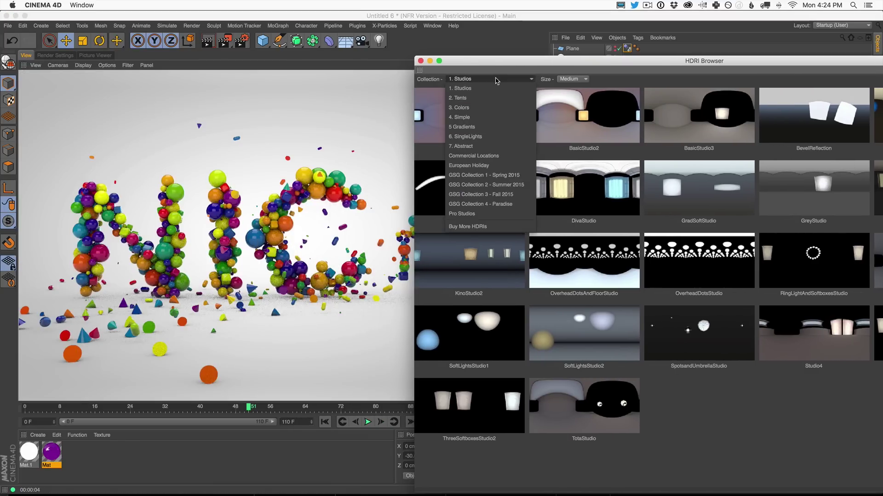
{"action": "left_click", "coordinate": [506, 166]}
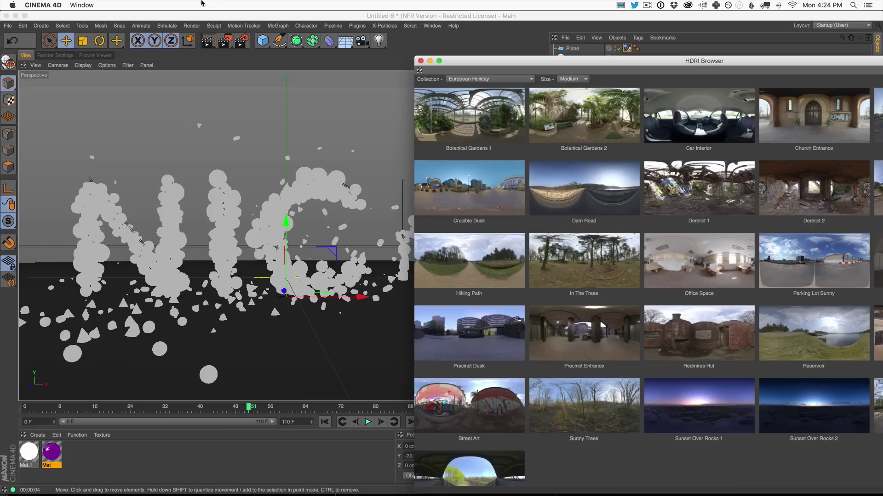
{"action": "left_click", "coordinate": [206, 40]}
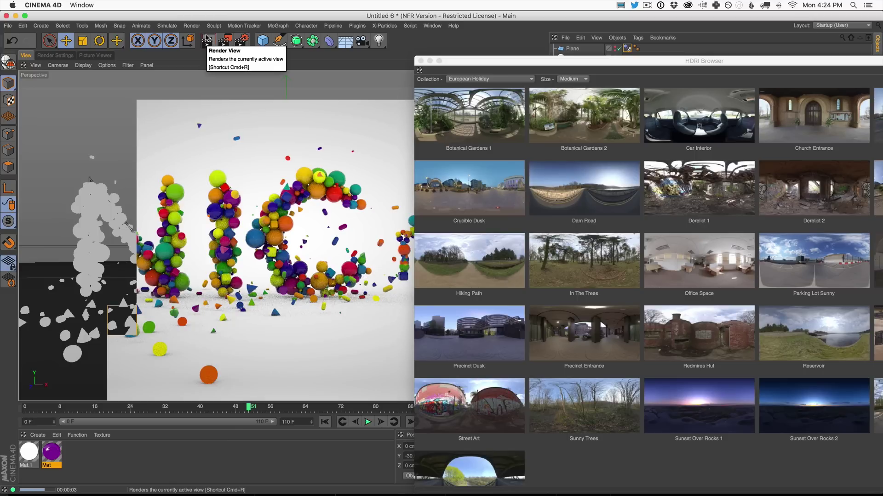
{"action": "left_click", "coordinate": [420, 61]}
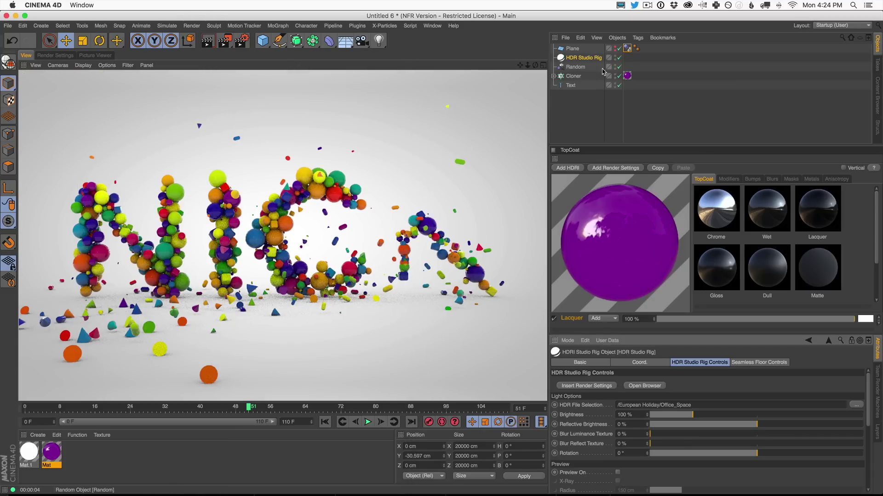
Step: Rotate the HDRI to -65°, switch to Church Entrance, and render the view
{"action": "left_click", "coordinate": [583, 57]}
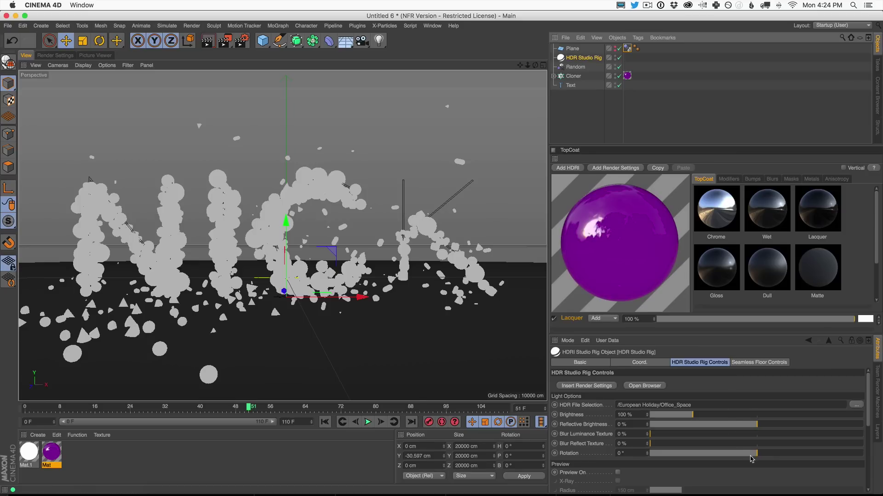
{"action": "left_click_drag", "start_coordinate": [746, 455], "coordinate": [718, 455]}
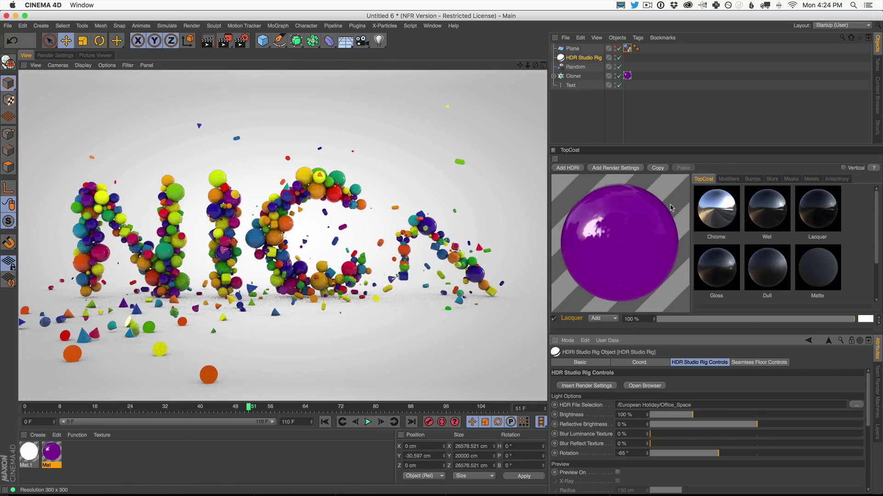
{"action": "left_click", "coordinate": [647, 386]}
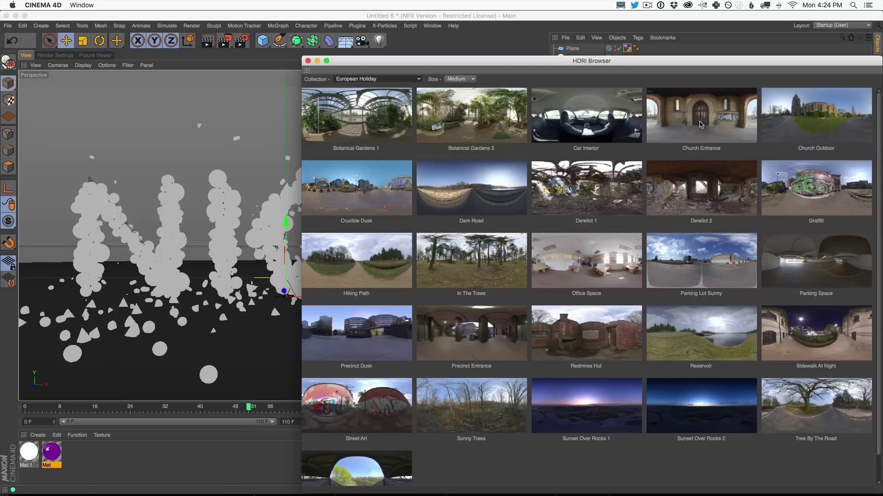
{"action": "left_click", "coordinate": [308, 61]}
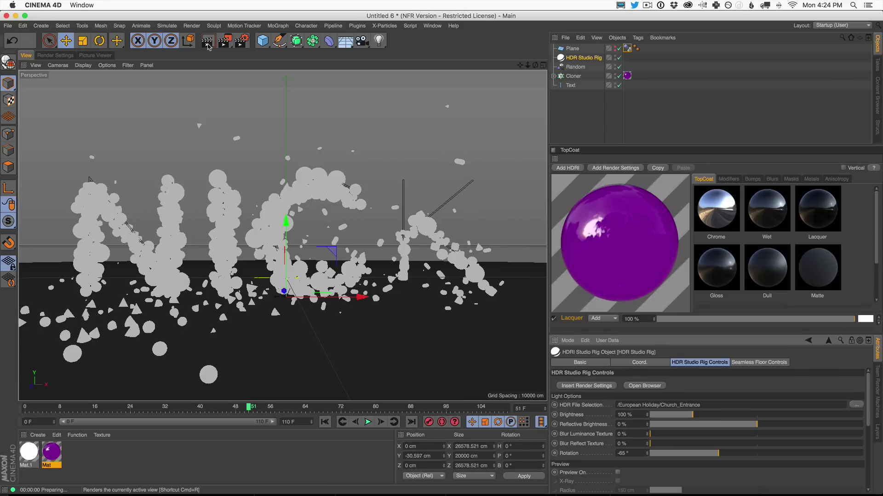
{"action": "left_click", "coordinate": [224, 41]}
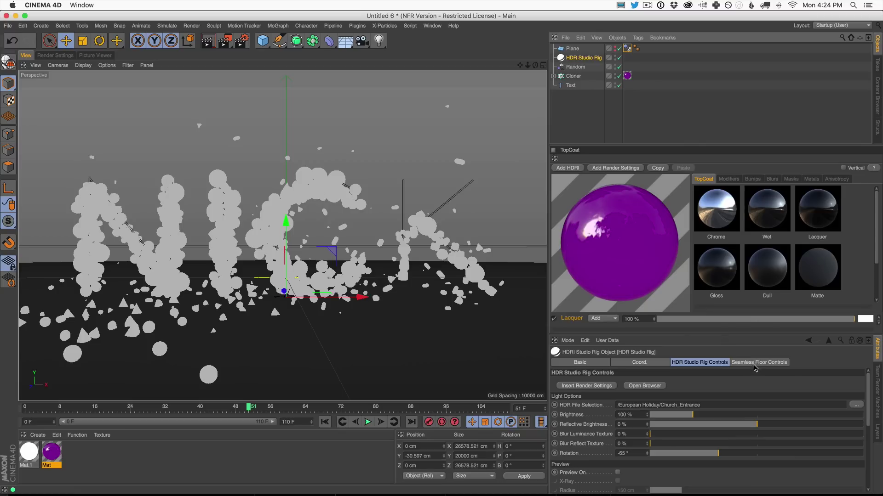
Step: Set both seamless floor gradient colours to very dark blue and render
{"action": "left_click", "coordinate": [755, 363]}
{"action": "left_click", "coordinate": [610, 420]}
{"action": "mouse_move", "coordinate": [611, 419]}
{"action": "left_mouse_down"}
{"action": "mouse_move", "coordinate": [650, 419]}
{"action": "mouse_move", "coordinate": [612, 437]}
{"action": "left_mouse_up"}
{"action": "left_click", "coordinate": [625, 449]}
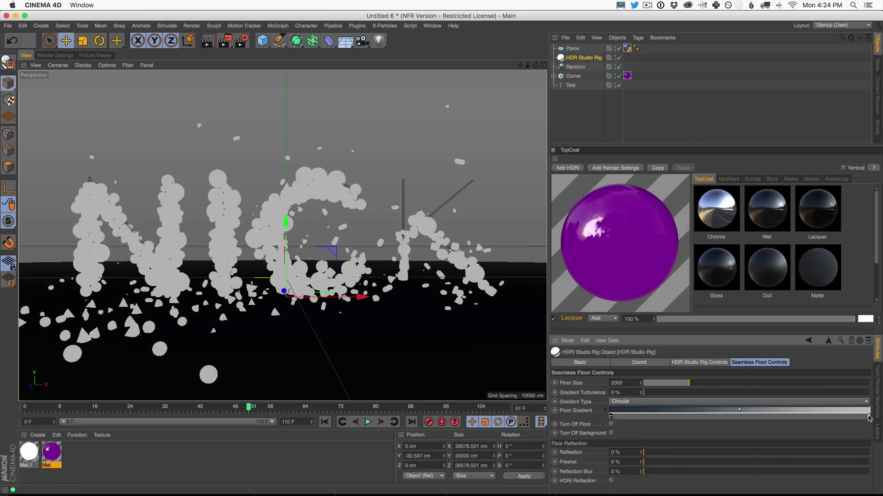
{"action": "left_click", "coordinate": [866, 413]}
{"action": "mouse_move", "coordinate": [867, 419]}
{"action": "left_mouse_down"}
{"action": "mouse_move", "coordinate": [825, 421]}
{"action": "mouse_move", "coordinate": [852, 422]}
{"action": "left_mouse_up"}
{"action": "left_click_drag", "start_coordinate": [851, 428], "coordinate": [801, 443]}
{"action": "left_click", "coordinate": [834, 451]}
{"action": "left_click", "coordinate": [207, 42]}
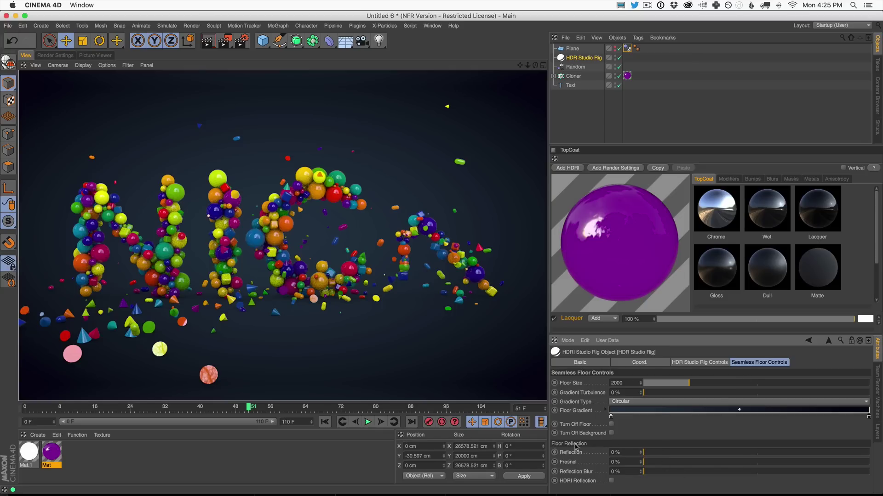
Step: Give the floor 21% reflection and render to check the reflections
{"action": "mouse_move", "coordinate": [670, 456]}
{"action": "left_mouse_down"}
{"action": "mouse_move", "coordinate": [696, 455]}
{"action": "mouse_move", "coordinate": [670, 473]}
{"action": "left_mouse_up"}
{"action": "key", "text": "f"}
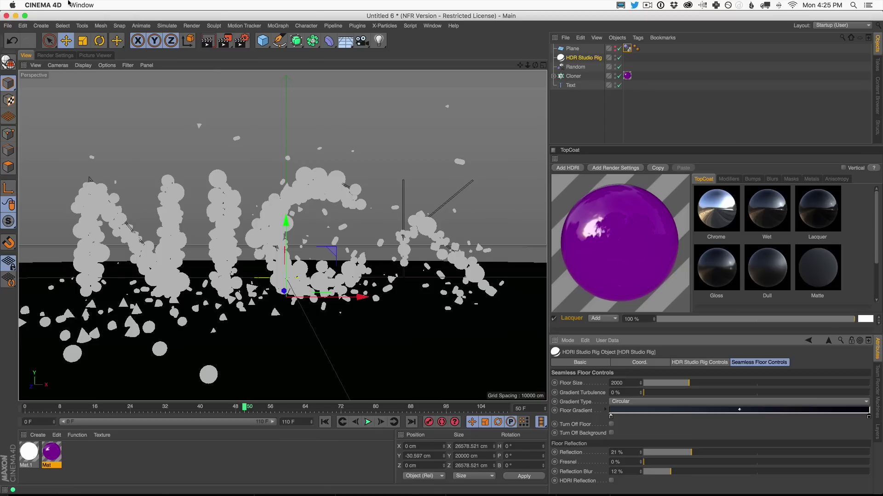
{"action": "left_click", "coordinate": [208, 47]}
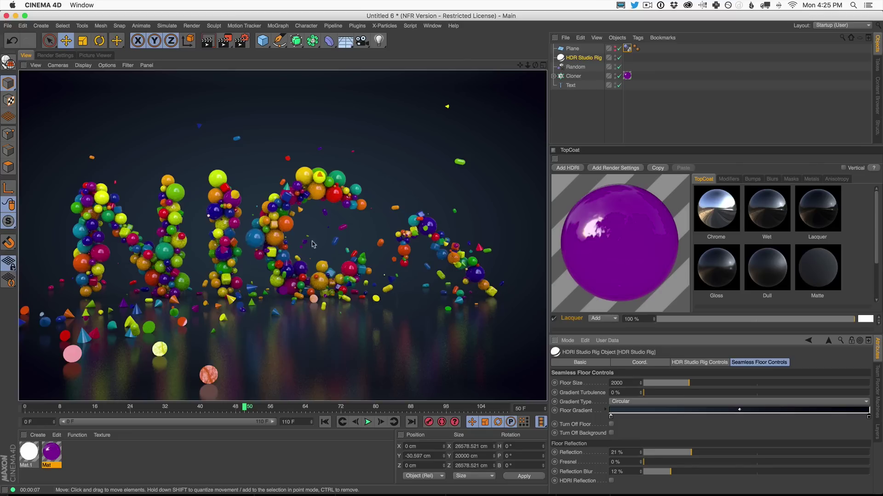
{"action": "left_click", "coordinate": [586, 58]}
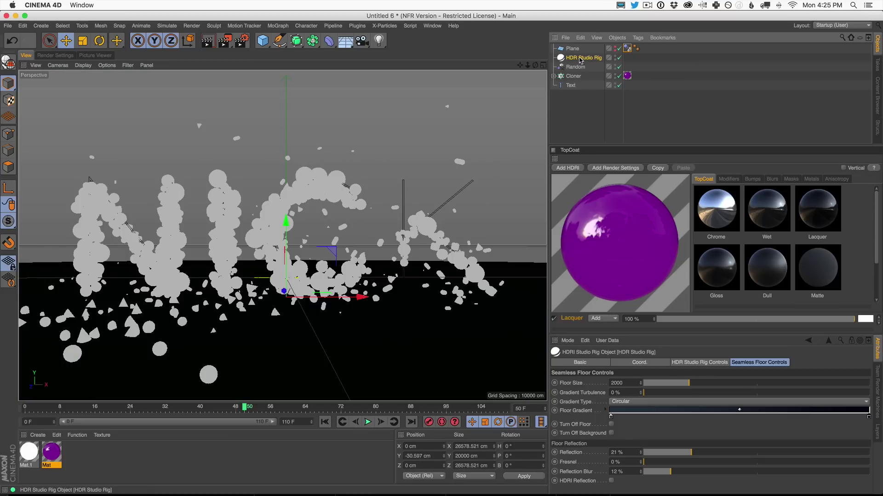
Step: Rotate the HDR Studio Rig lighting from -65° to 12°, preview the render, and add a camera
{"action": "left_click", "coordinate": [715, 363]}
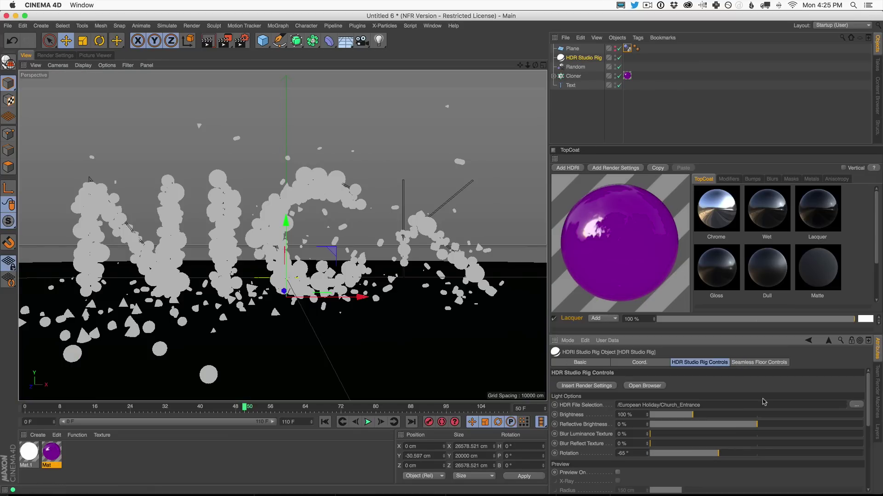
{"action": "left_click_drag", "start_coordinate": [741, 455], "coordinate": [763, 455]}
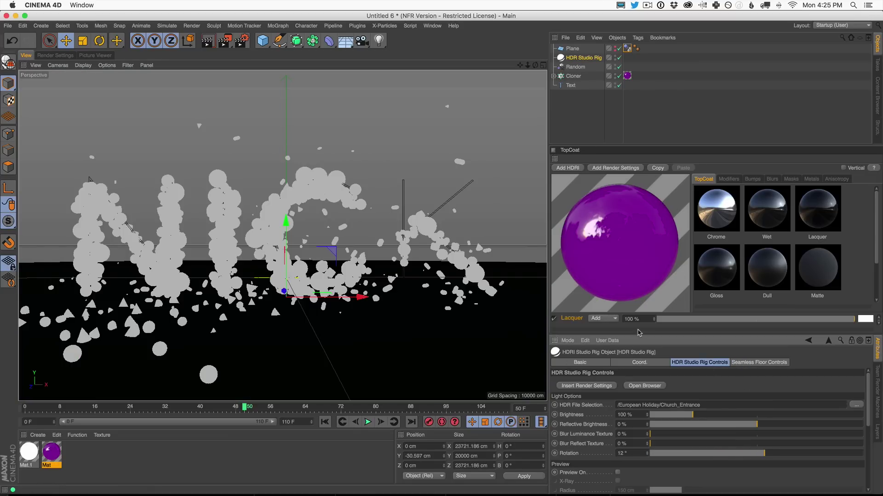
{"action": "left_click", "coordinate": [207, 42]}
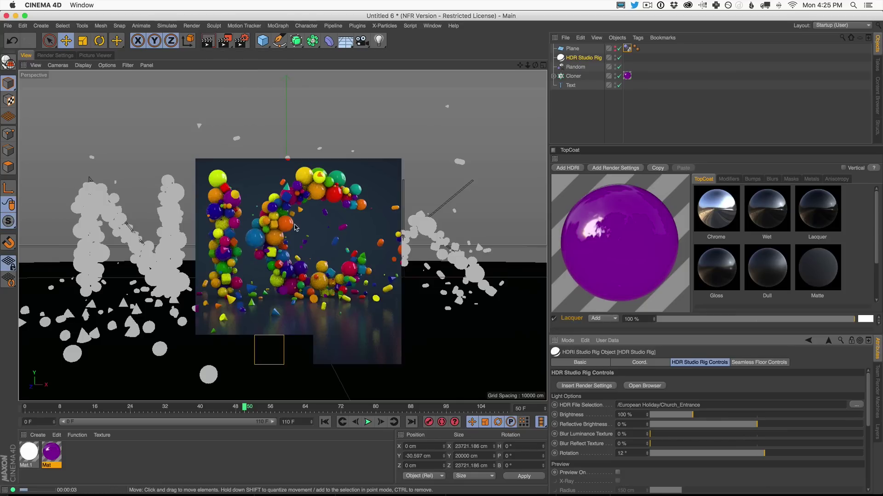
{"action": "left_click_drag", "start_coordinate": [362, 40], "coordinate": [409, 56]}
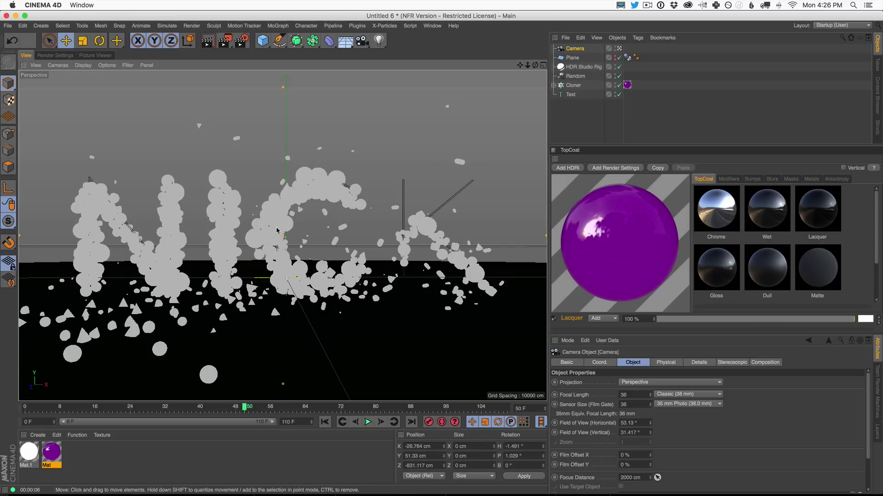
Step: Zoom the camera in on the NICK text and preview a render of the close-up
{"action": "scroll", "coordinate": [376, 243], "scroll_direction": "up", "scroll_amount": 10}
{"action": "scroll", "coordinate": [380, 198], "scroll_direction": "up", "scroll_amount": 1}
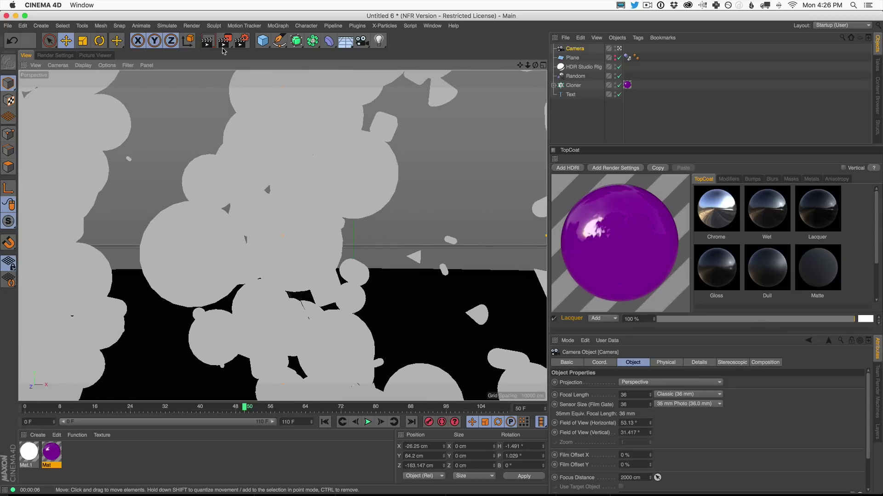
{"action": "left_click", "coordinate": [208, 42]}
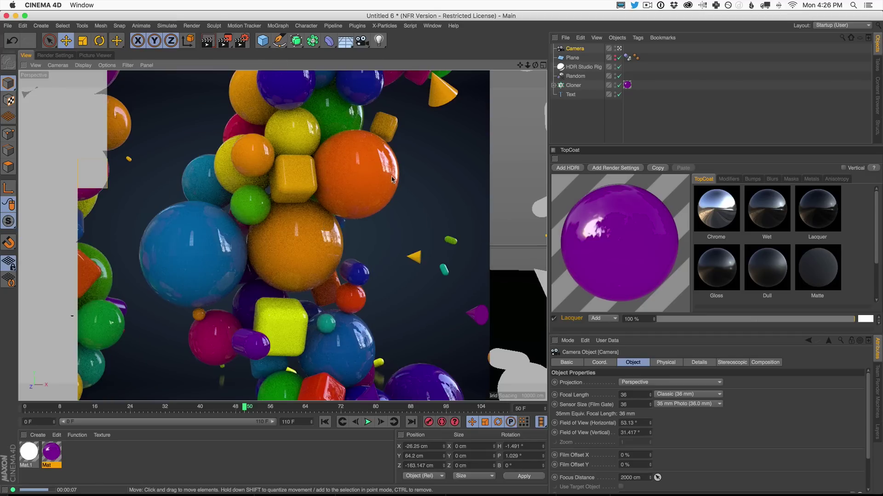
{"action": "scroll", "coordinate": [210, 305], "scroll_direction": "down", "scroll_amount": 6}
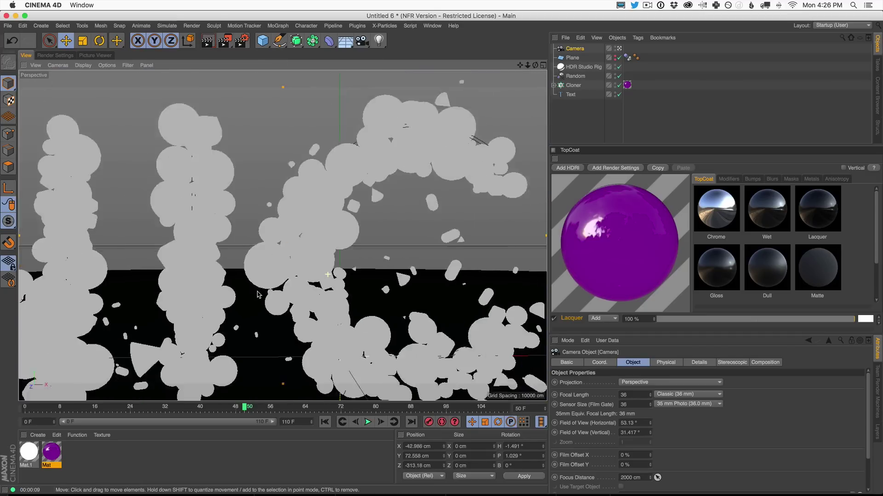
{"action": "scroll", "coordinate": [211, 306], "scroll_direction": "down", "scroll_amount": 4}
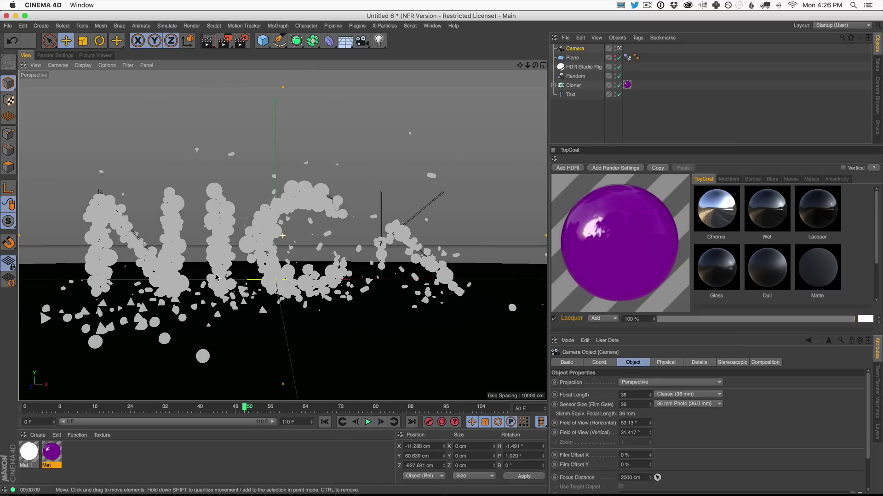
{"action": "scroll", "coordinate": [217, 278], "scroll_direction": "up", "scroll_amount": 3}
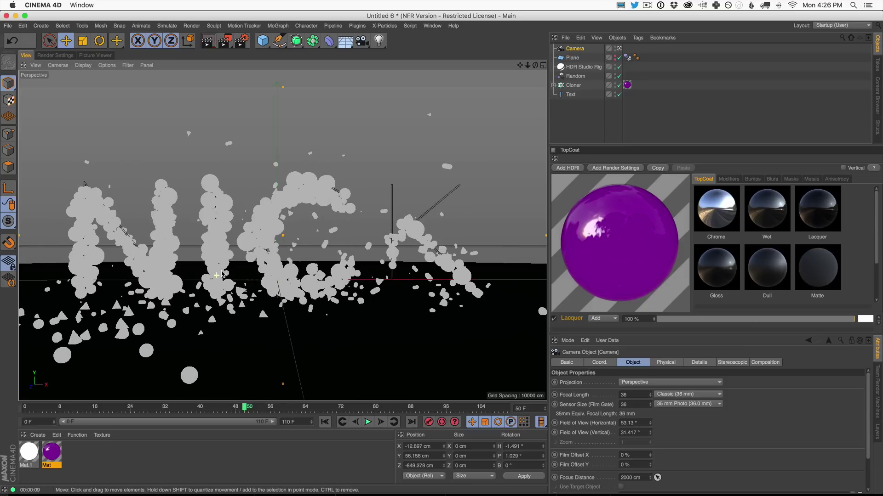
{"action": "scroll", "coordinate": [254, 273], "scroll_direction": "up", "scroll_amount": 2}
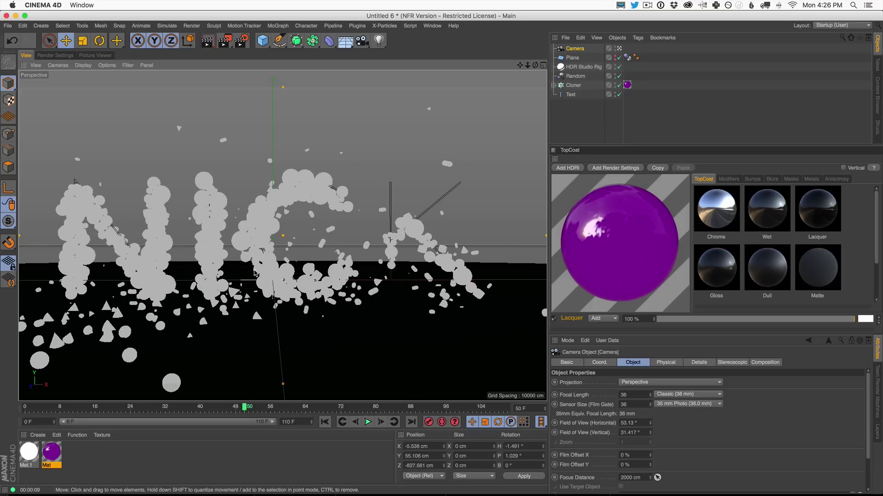
Step: Pan the letters to the right and orbit the camera around the NICK text
{"action": "middle_click_drag", "start_coordinate": [265, 274], "coordinate": [403, 237], "text": "alt"}
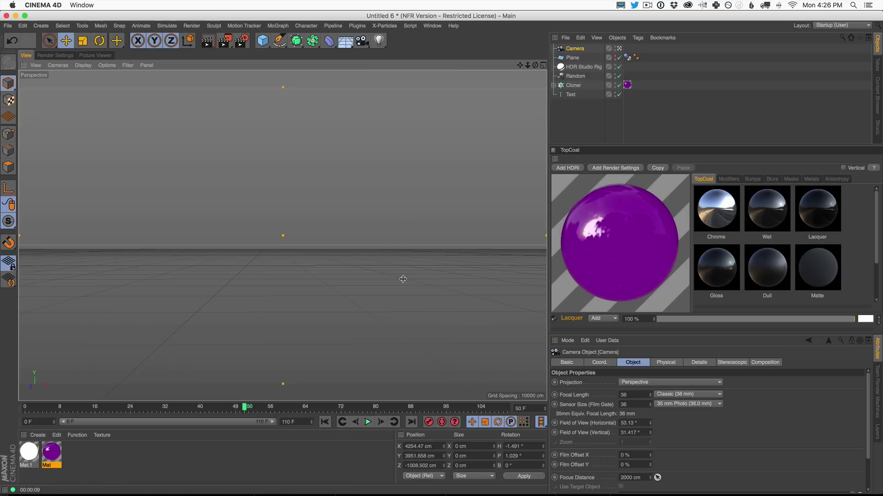
{"action": "scroll", "coordinate": [509, 146], "scroll_direction": "down", "scroll_amount": 2}
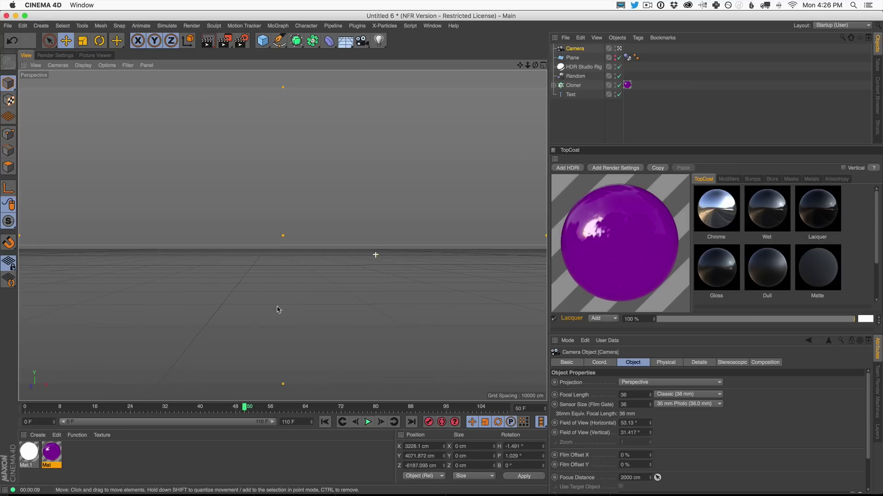
{"action": "scroll", "coordinate": [340, 283], "scroll_direction": "down", "scroll_amount": 5}
{"action": "scroll", "coordinate": [477, 291], "scroll_direction": "up", "scroll_amount": 8}
{"action": "scroll", "coordinate": [408, 178], "scroll_direction": "down", "scroll_amount": 4}
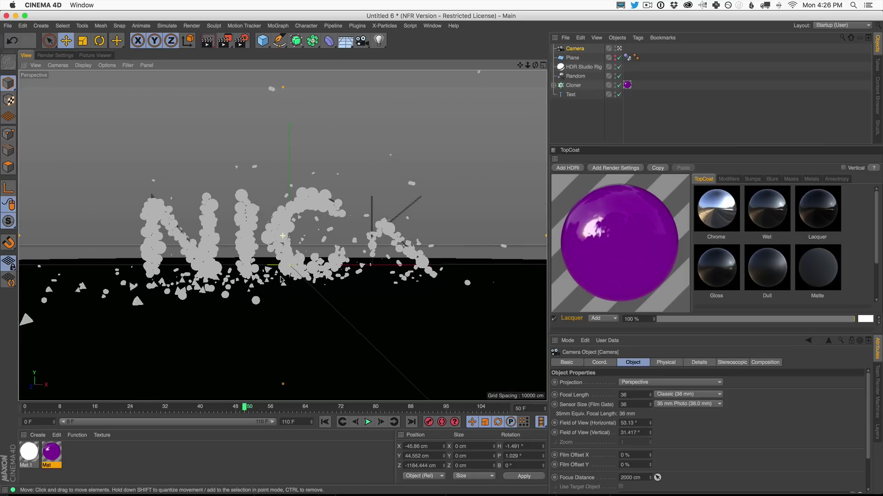
{"action": "left_click_drag", "start_coordinate": [281, 280], "coordinate": [271, 256], "text": "alt"}
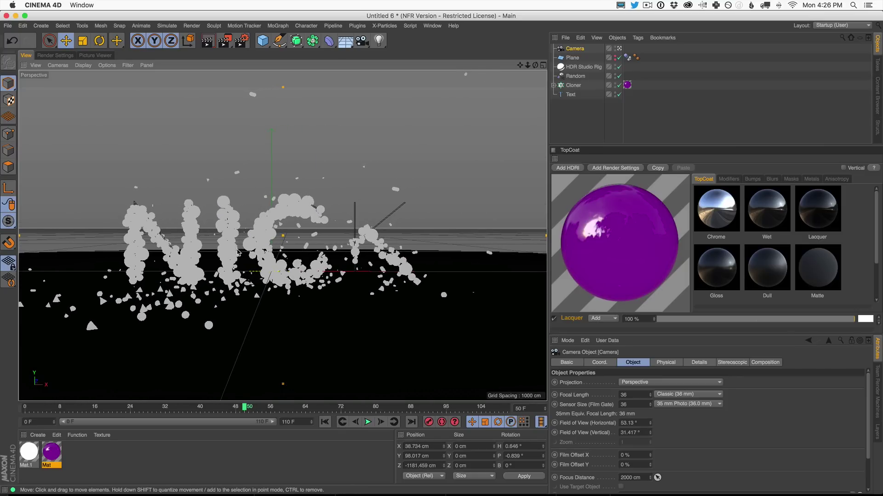
{"action": "scroll", "coordinate": [320, 230], "scroll_direction": "up", "scroll_amount": 4}
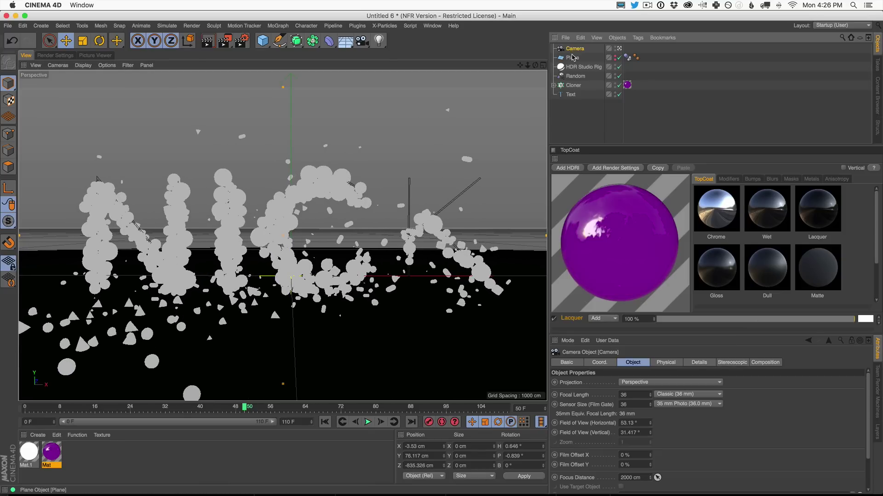
Step: Shift the text left and lower the camera to view the text from slightly below
{"action": "right_click_drag", "start_coordinate": [323, 201], "coordinate": [275, 237], "text": "alt"}
{"action": "mouse_move", "coordinate": [274, 237]}
{"action": "left_mouse_down", "text": "alt"}
{"action": "mouse_move", "coordinate": [228, 250]}
{"action": "mouse_move", "coordinate": [274, 241]}
{"action": "left_mouse_up", "text": "alt"}
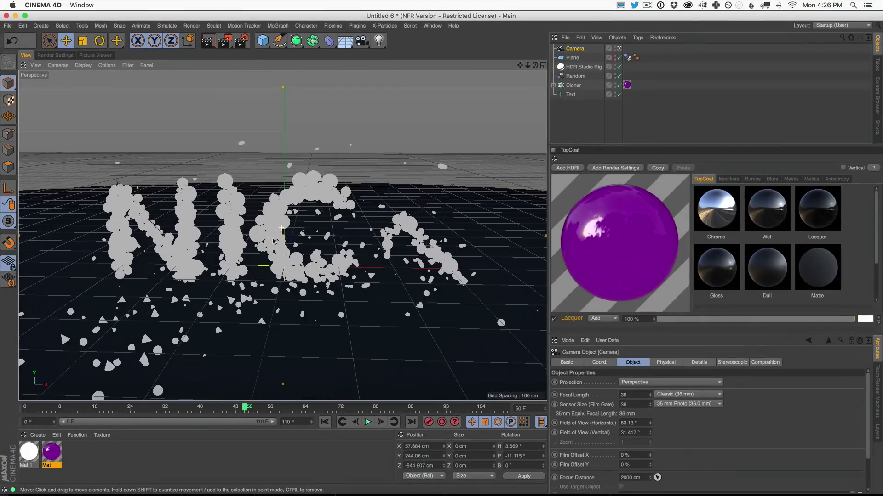
{"action": "scroll", "coordinate": [274, 242], "scroll_direction": "down", "scroll_amount": 3}
{"action": "scroll", "coordinate": [274, 240], "scroll_direction": "up", "scroll_amount": 3}
{"action": "scroll", "coordinate": [275, 238], "scroll_direction": "down", "scroll_amount": 2}
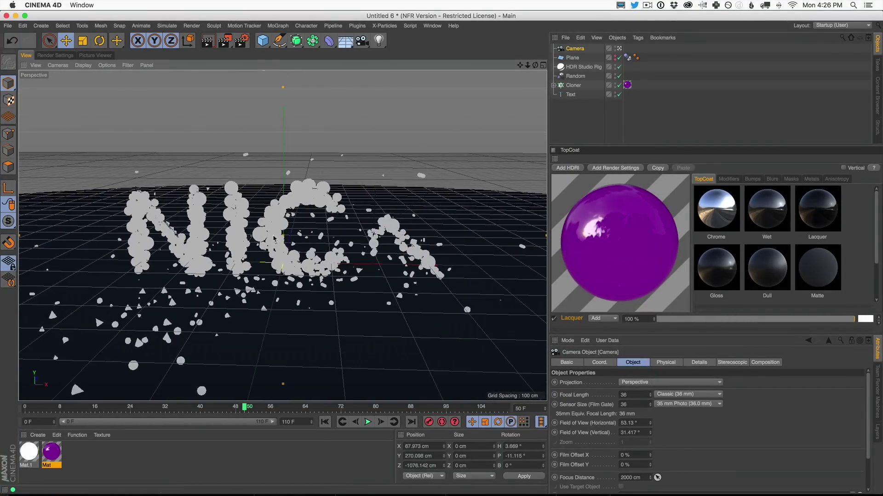
{"action": "scroll", "coordinate": [273, 237], "scroll_direction": "up", "scroll_amount": 5}
{"action": "left_click_drag", "start_coordinate": [286, 244], "coordinate": [298, 237], "text": "alt"}
{"action": "scroll", "coordinate": [298, 237], "scroll_direction": "down", "scroll_amount": 3}
Step: Rewind to frame 0, play the animation, and bring up the Render Settings
{"action": "left_click", "coordinate": [324, 422]}
{"action": "left_click", "coordinate": [366, 422]}
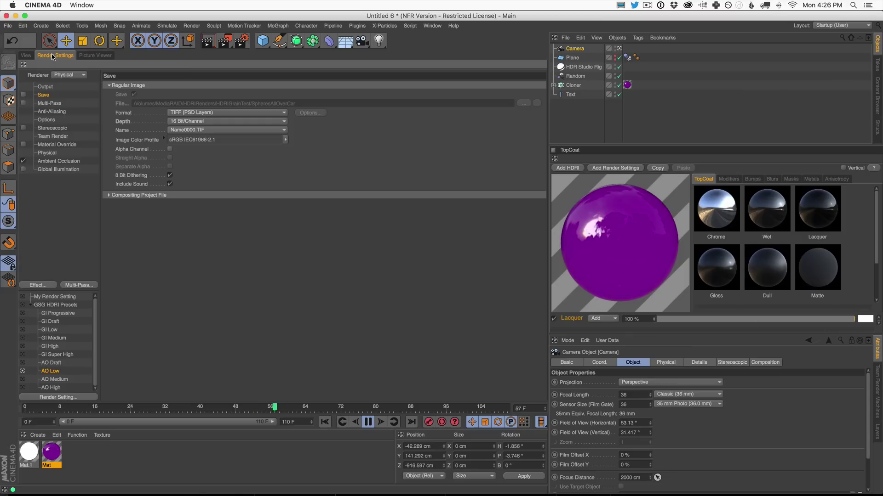
{"action": "left_click", "coordinate": [55, 55]}
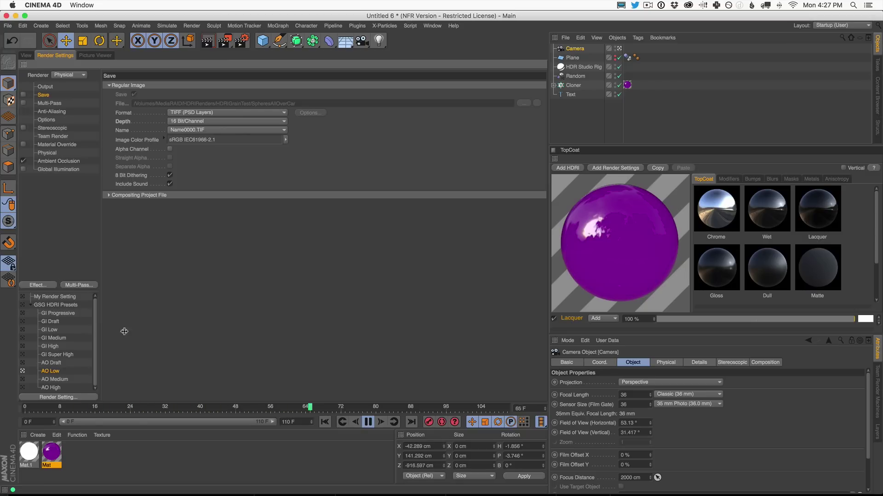
Step: Stop playback, preview the AO Medium render of the glossy NICK text, and reopen Render Settings
{"action": "key", "text": "F8"}
{"action": "left_click", "coordinate": [209, 42]}
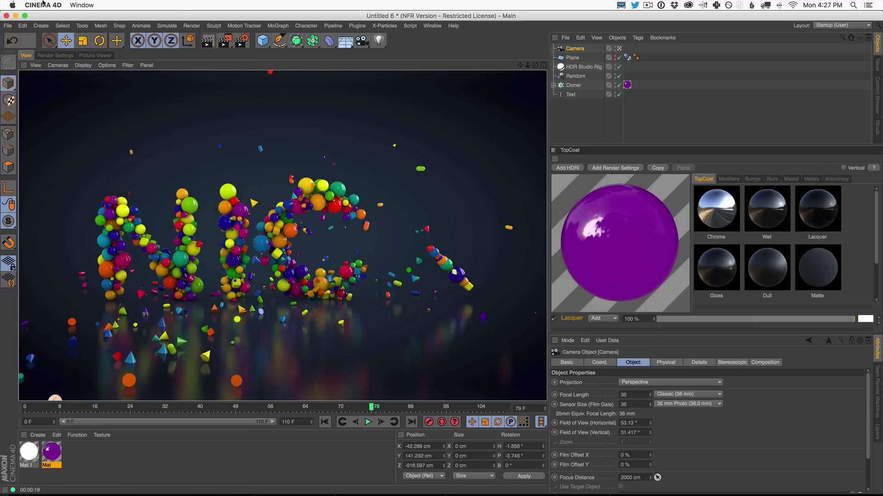
{"action": "left_click", "coordinate": [59, 55]}
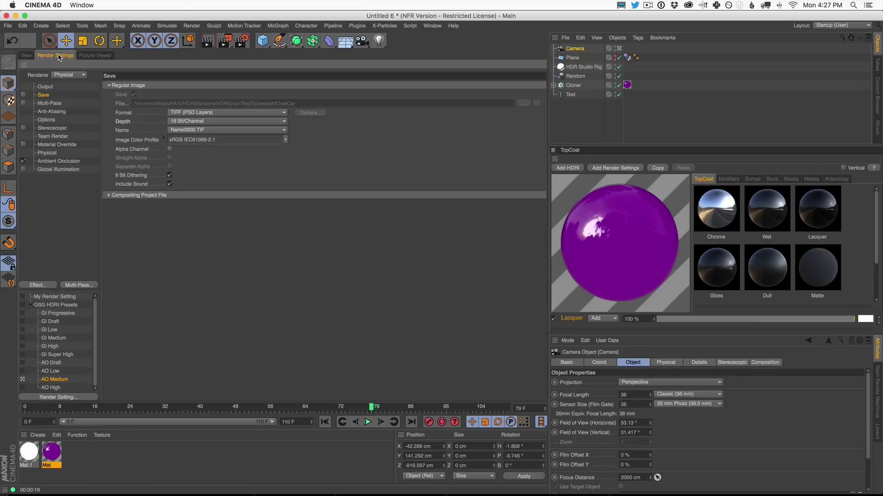
Step: Set the Output Frame Range to All Frames
{"action": "left_click", "coordinate": [46, 88]}
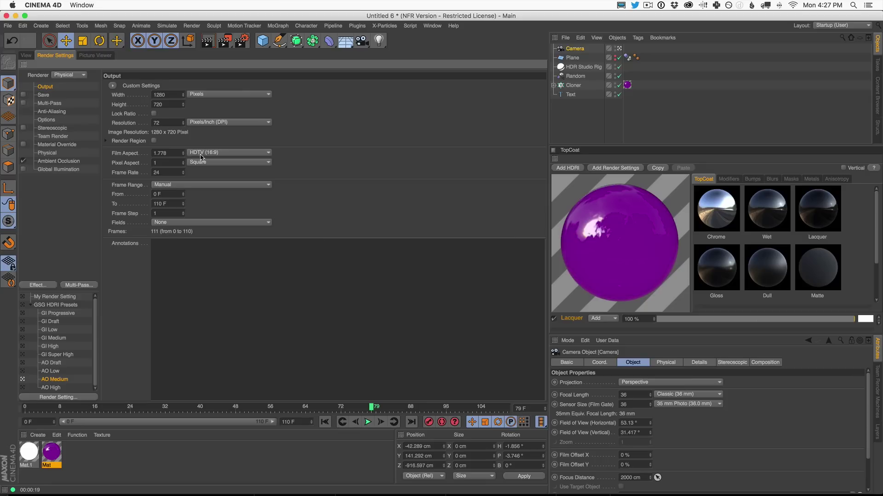
{"action": "left_click", "coordinate": [170, 185]}
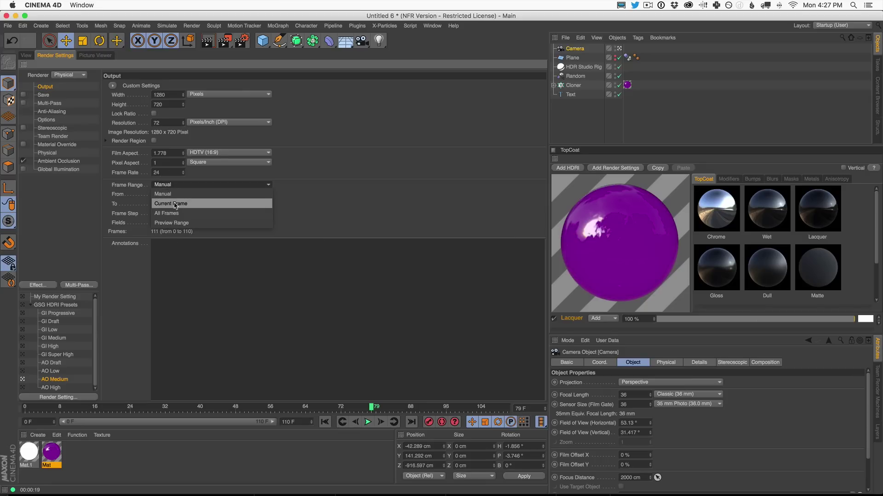
{"action": "left_click", "coordinate": [179, 213]}
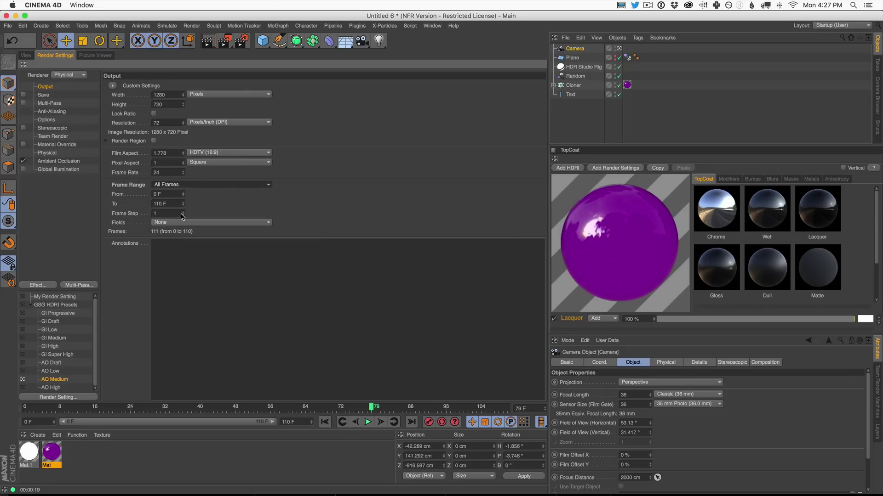
Step: Render the full 111-frame animation to the Picture Viewer without saving an output file
{"action": "left_click", "coordinate": [52, 96]}
{"action": "key", "text": "shift+r"}
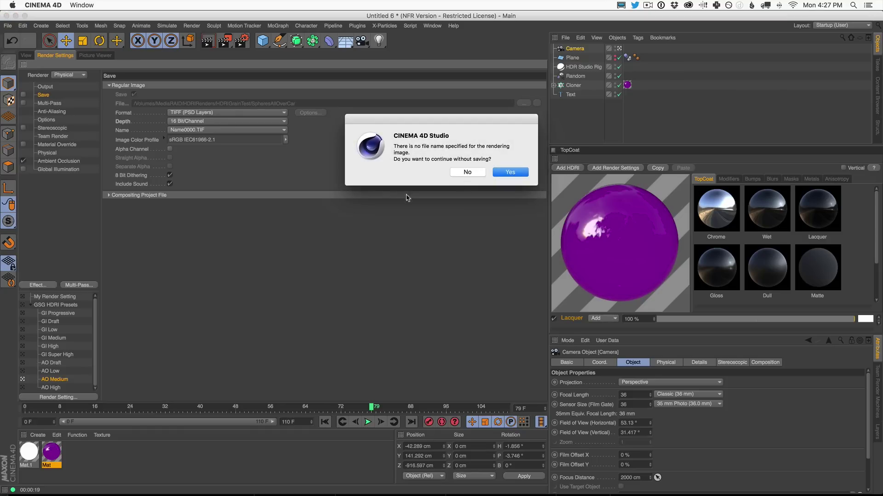
{"action": "left_click", "coordinate": [510, 173]}
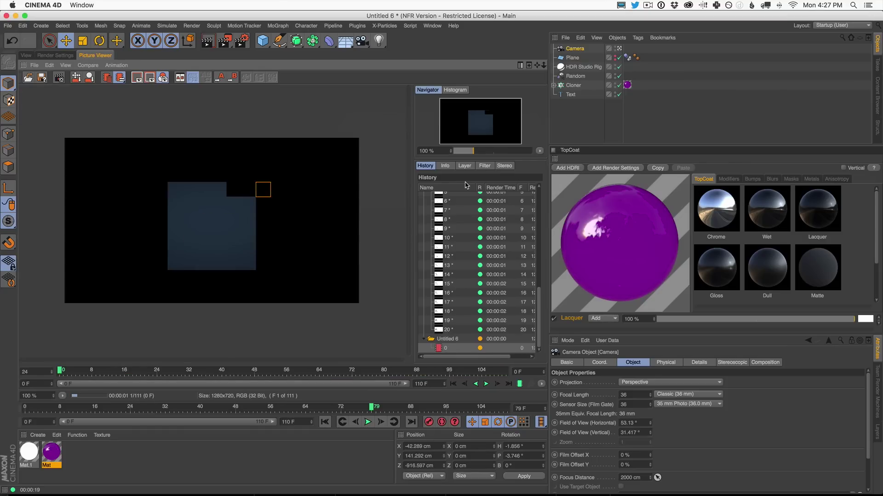